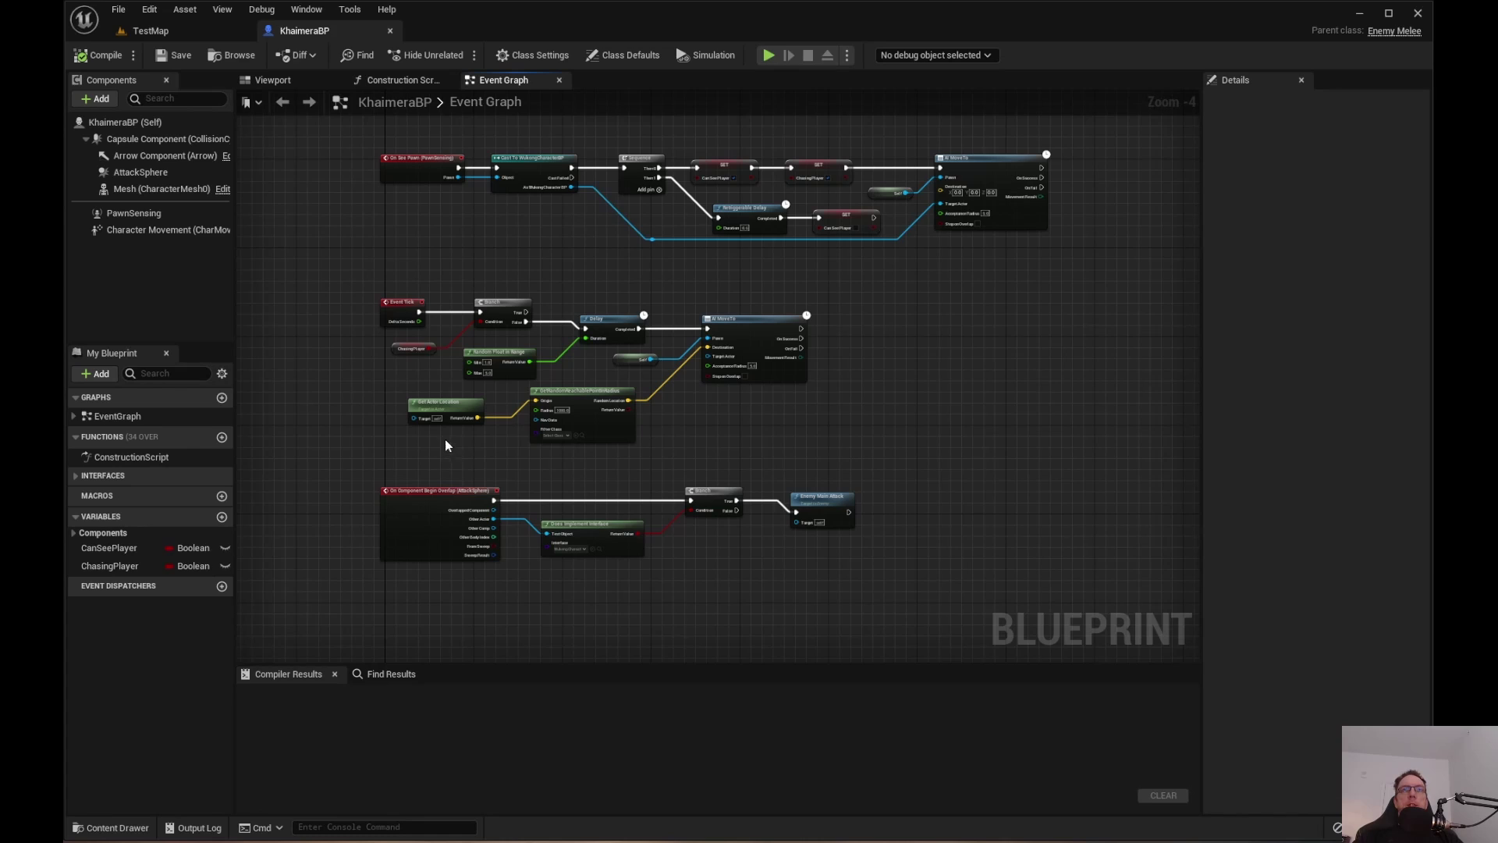
Examine the enemy Blueprint's event graph, covering the pawn-sensing chase, random roaming and attack-overlap logic.
scroll(460, 473, up, 2)
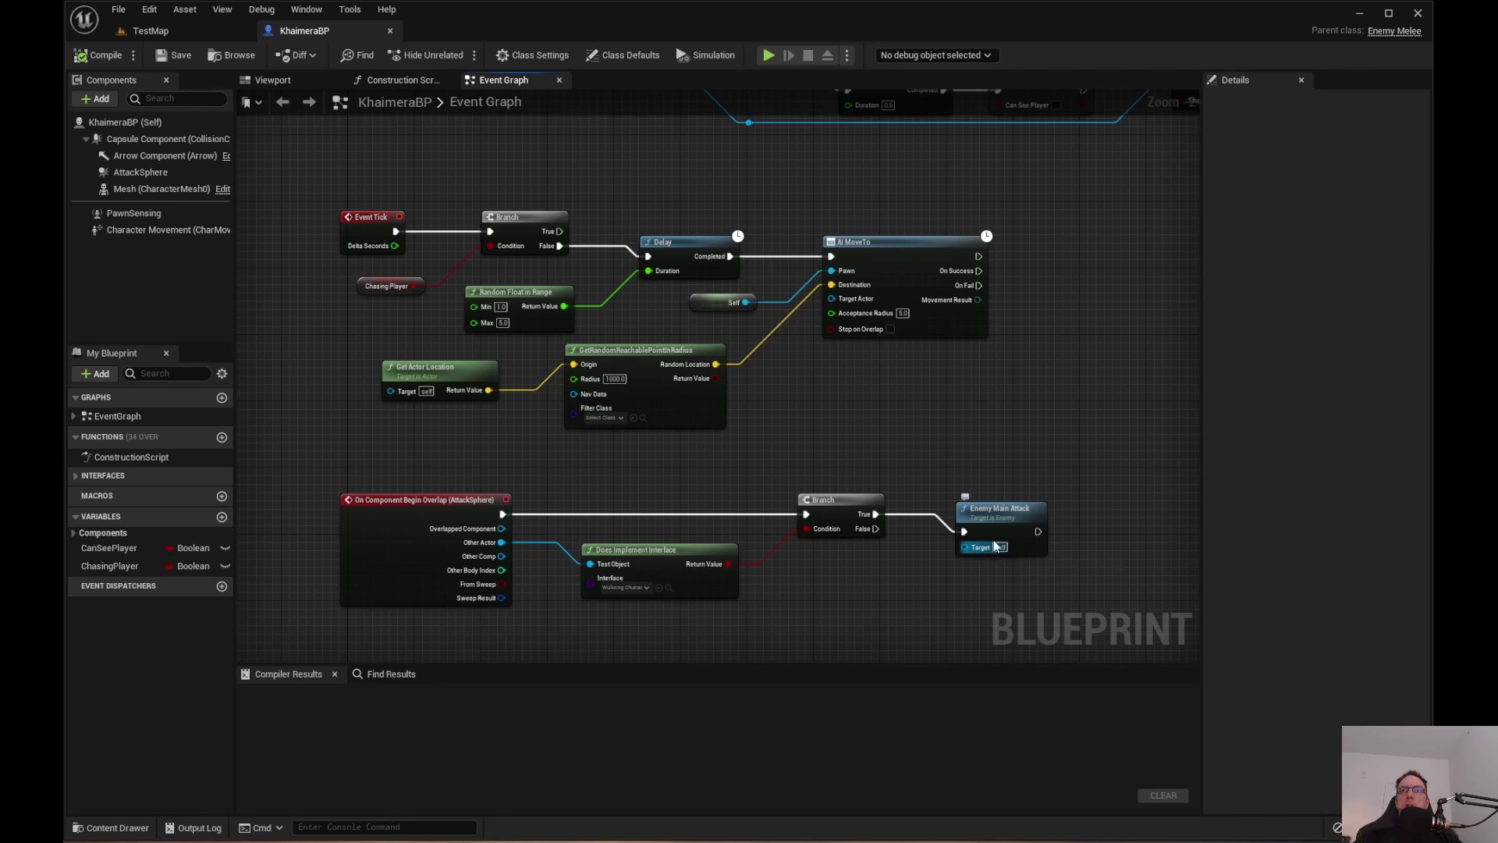
right_drag(611, 466, 613, 509)
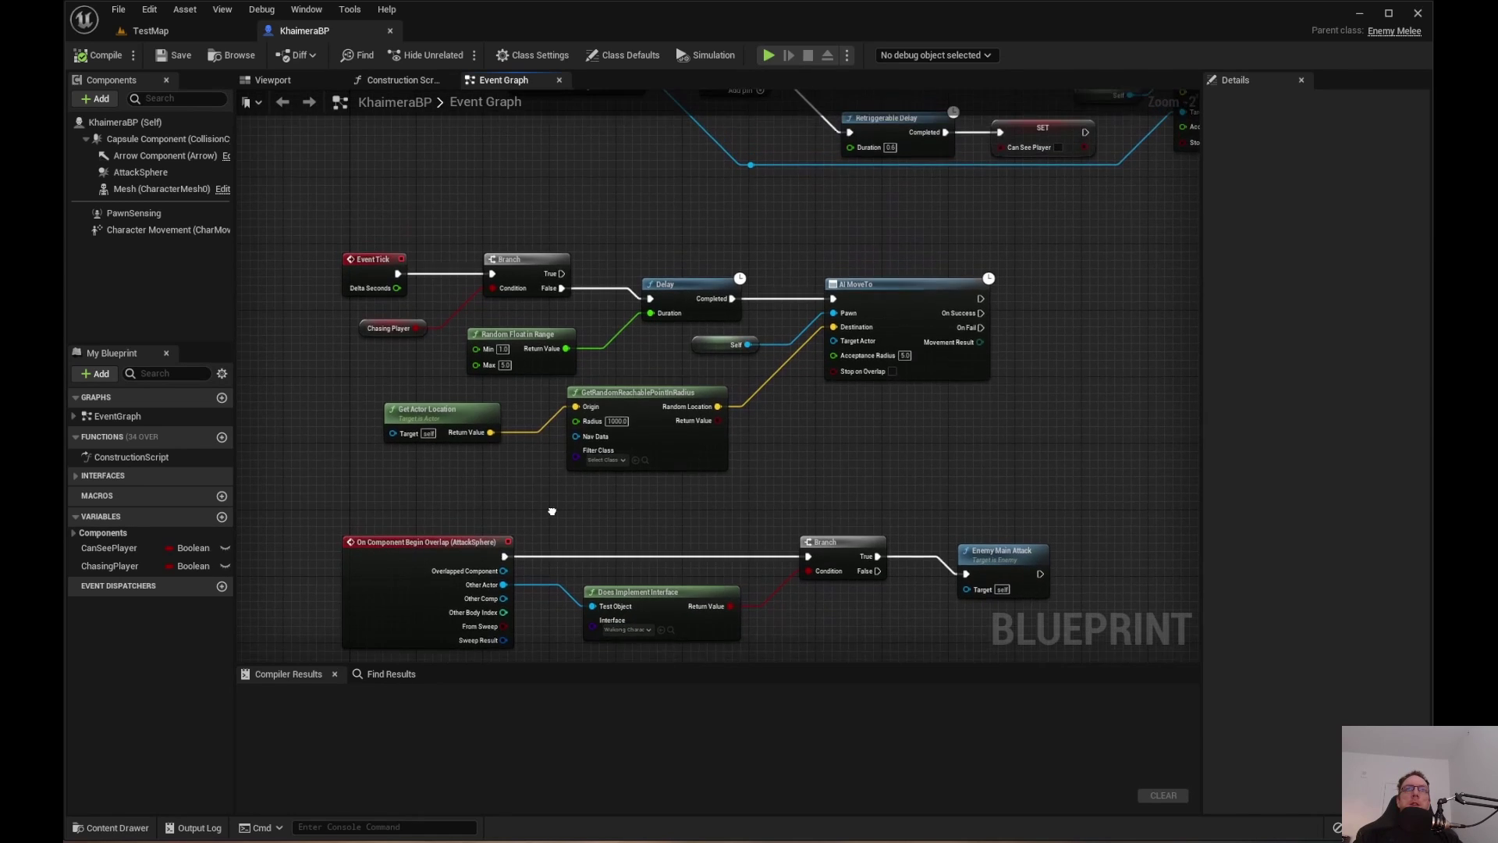
scroll(545, 507, down, 1)
right_drag(568, 201, 549, 248)
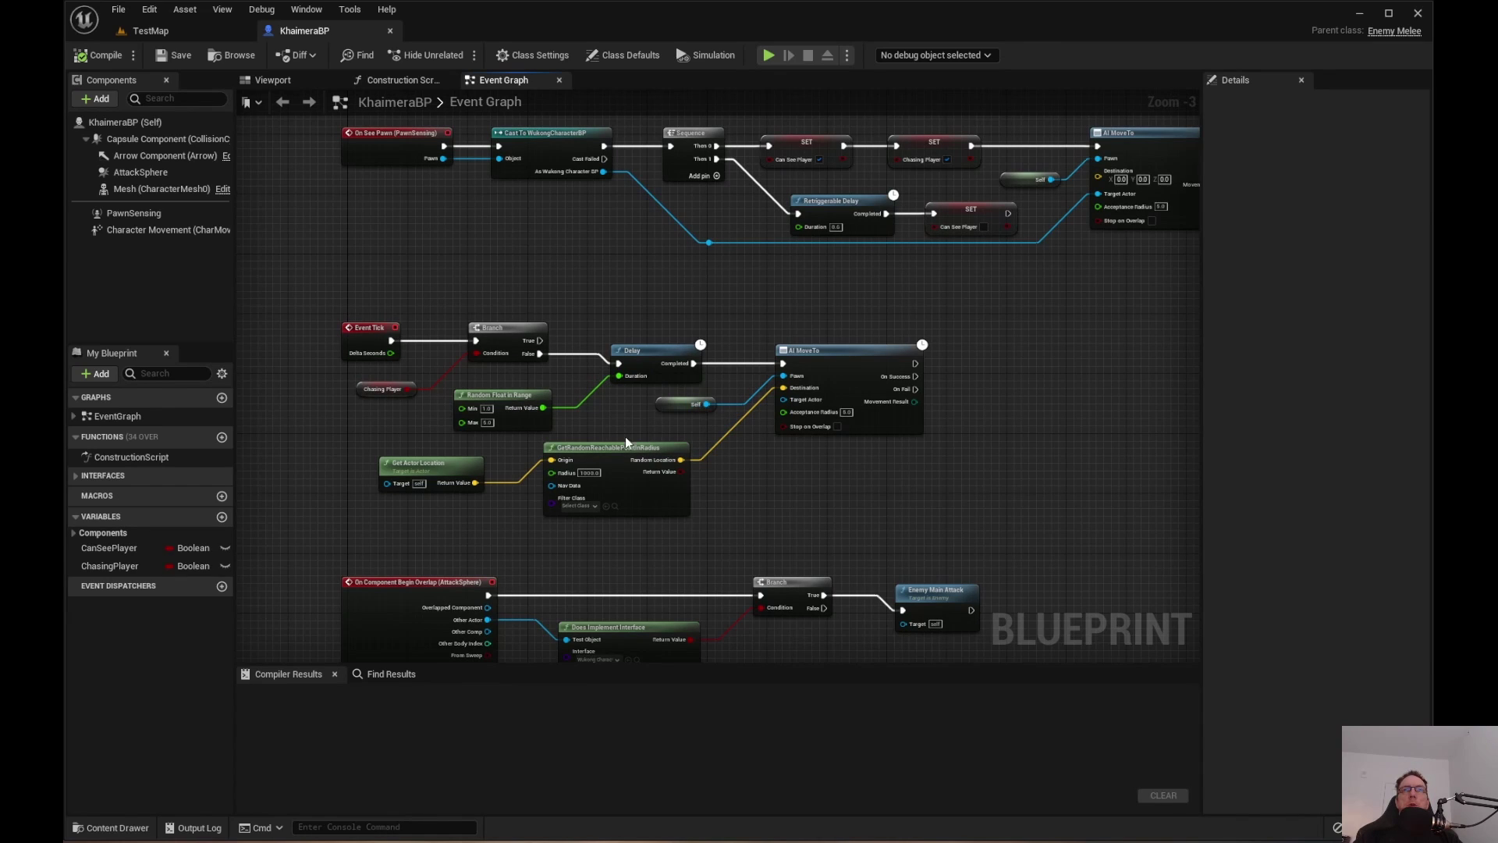
scroll(587, 492, up, 1)
scroll(587, 491, up, 1)
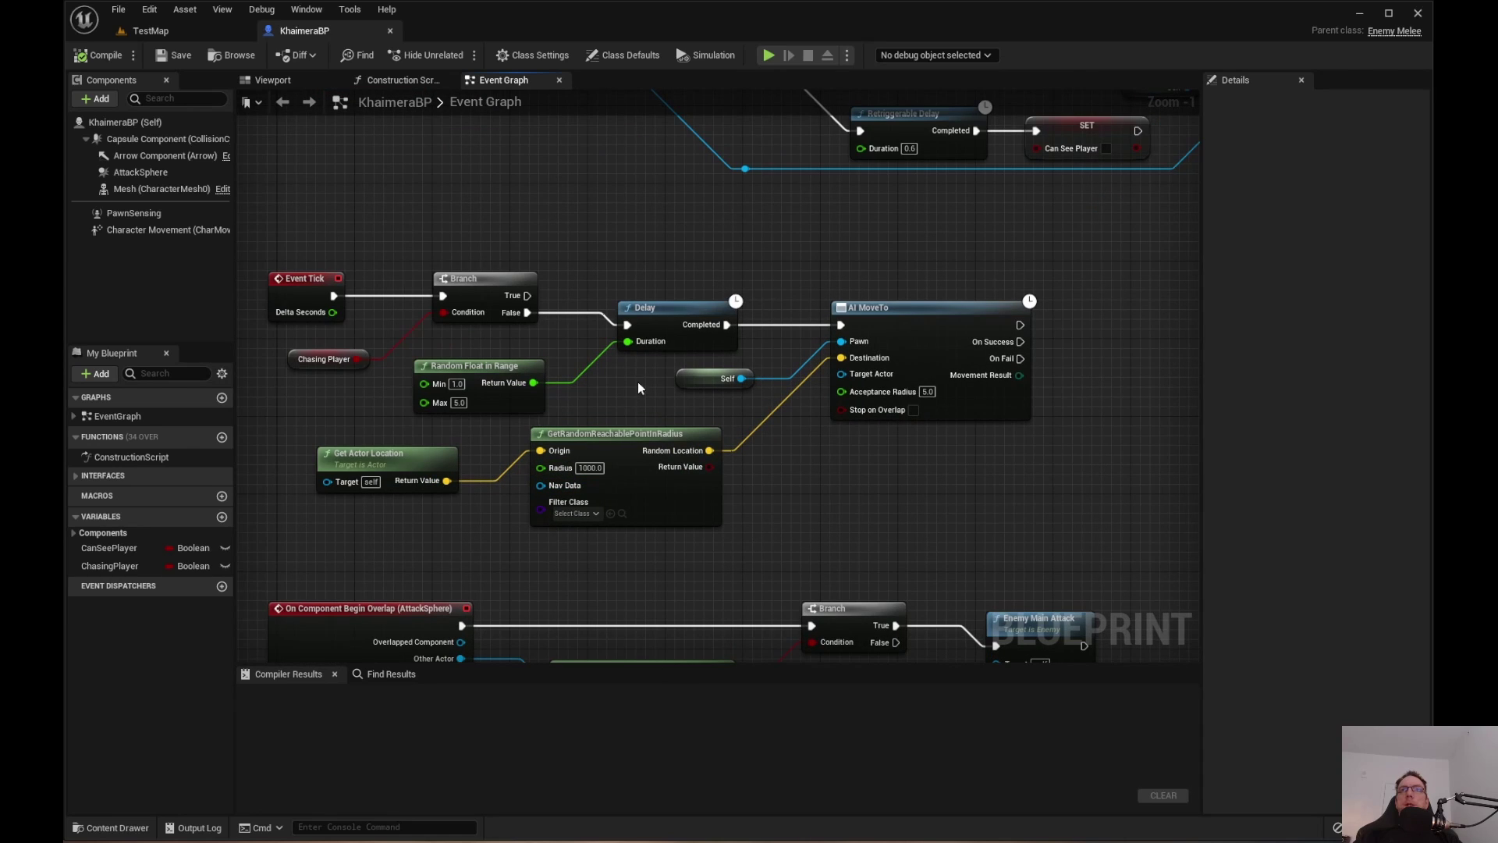
scroll(649, 381, down, 1)
scroll(605, 240, down, 1)
right_drag(605, 240, 629, 425)
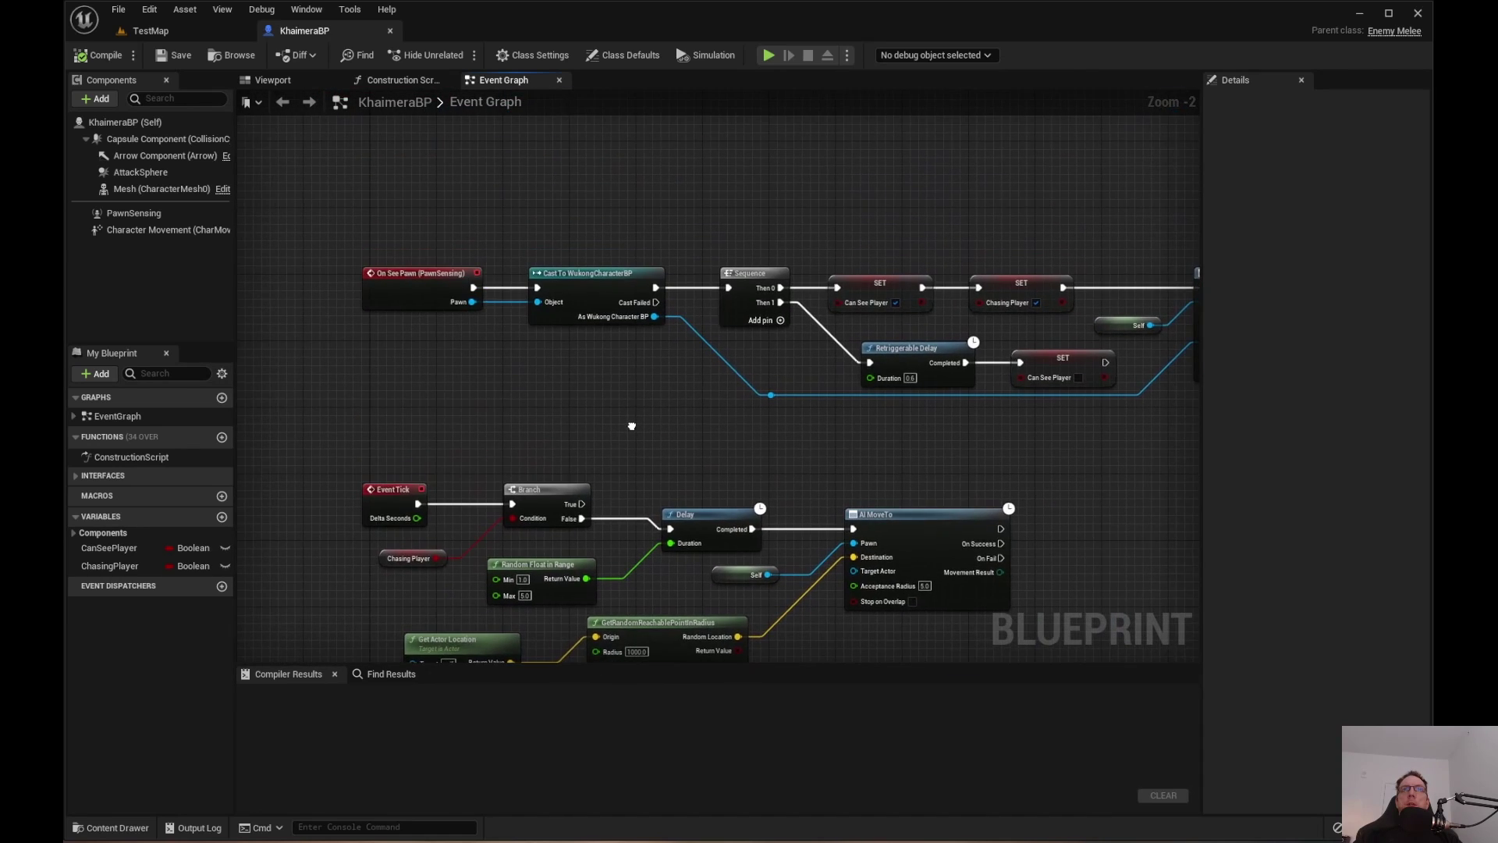
right_drag(488, 357, 562, 295)
scroll(606, 402, down, 2)
scroll(562, 295, up, 1)
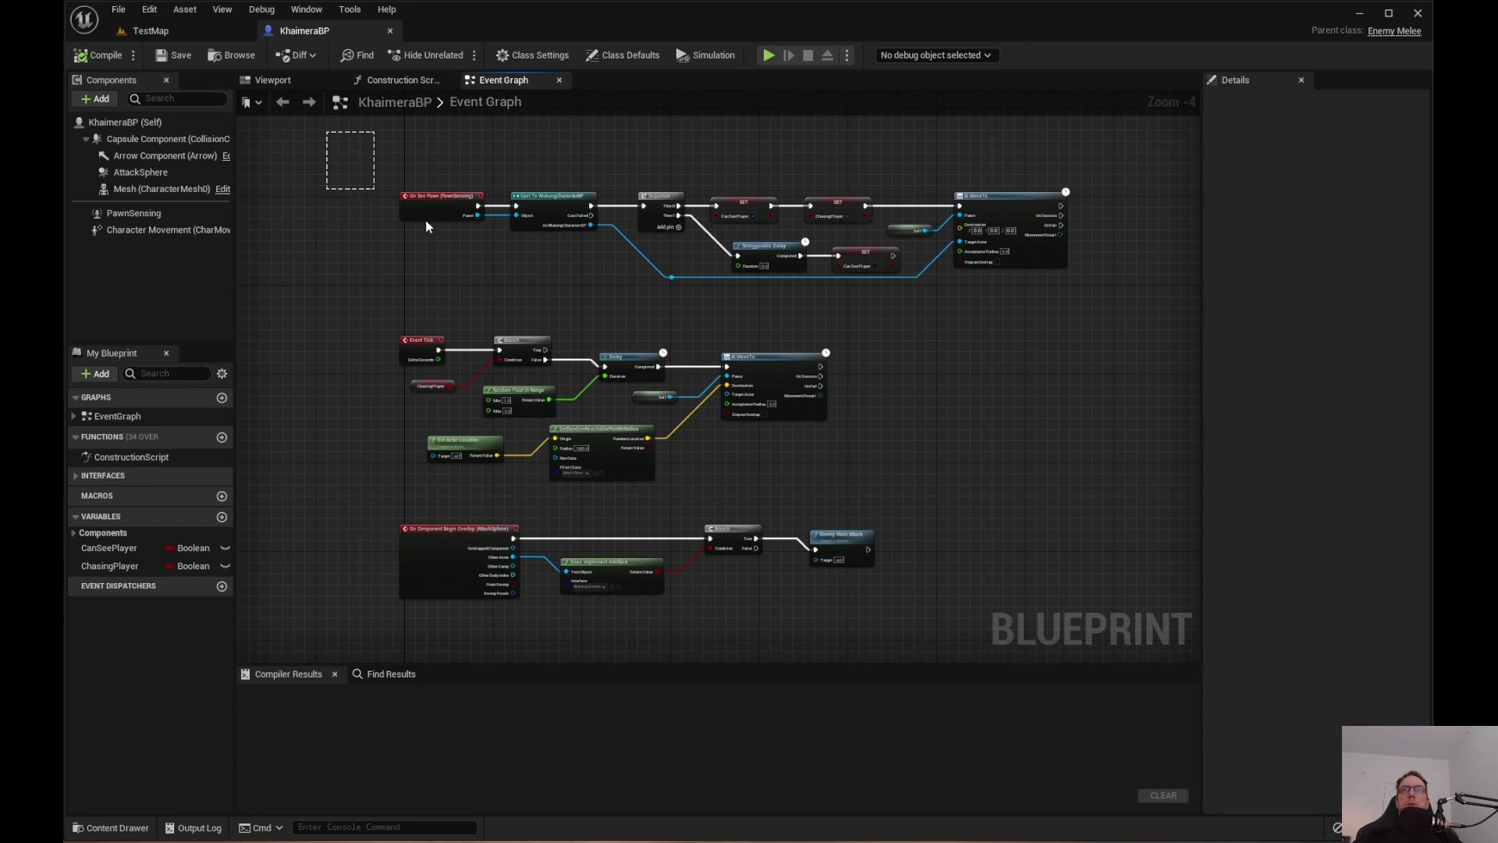
drag(426, 226, 1121, 582)
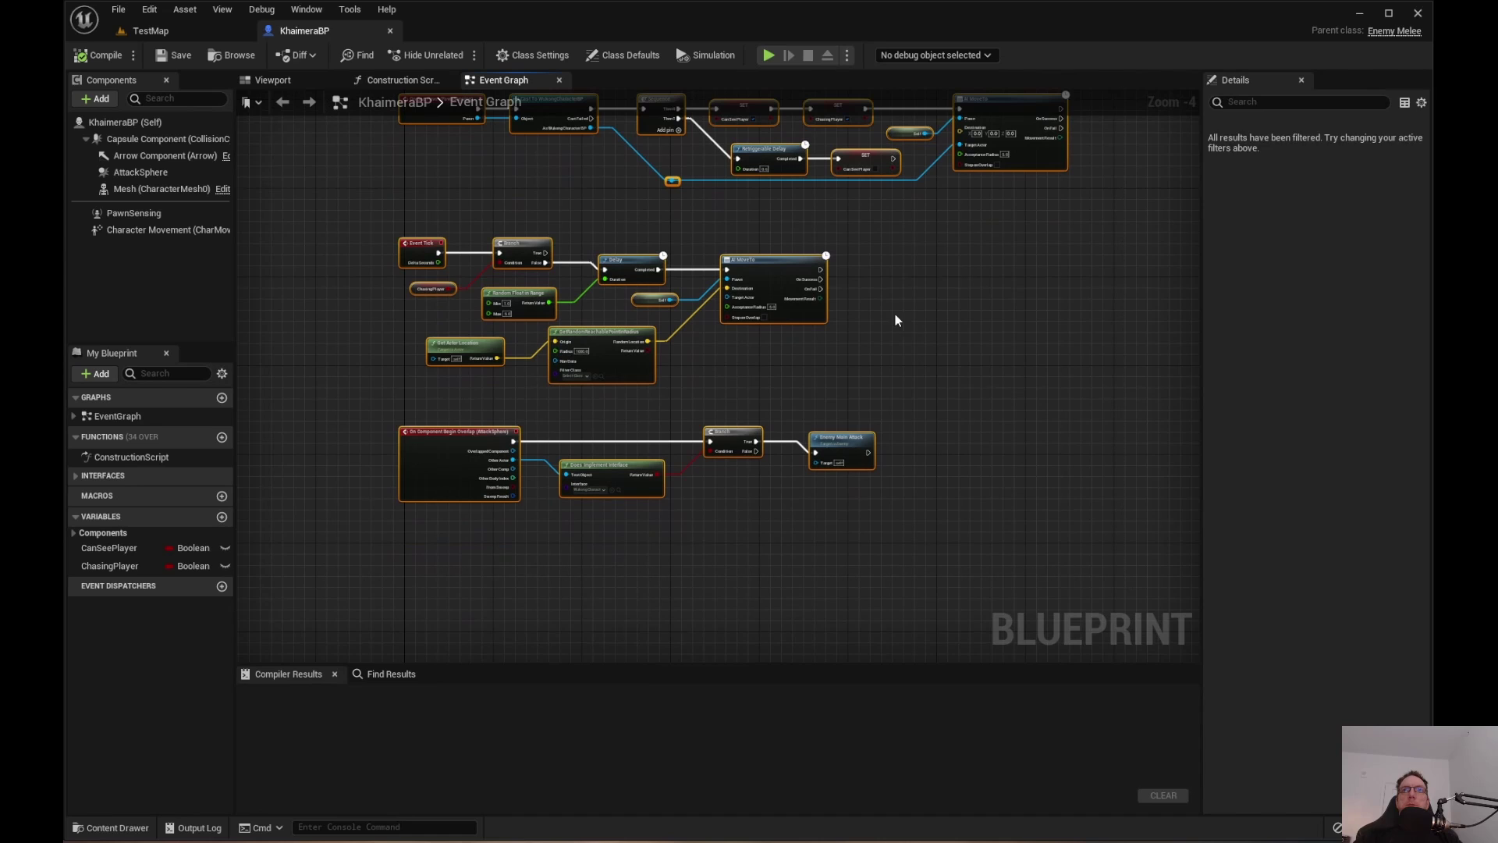
key(Home)
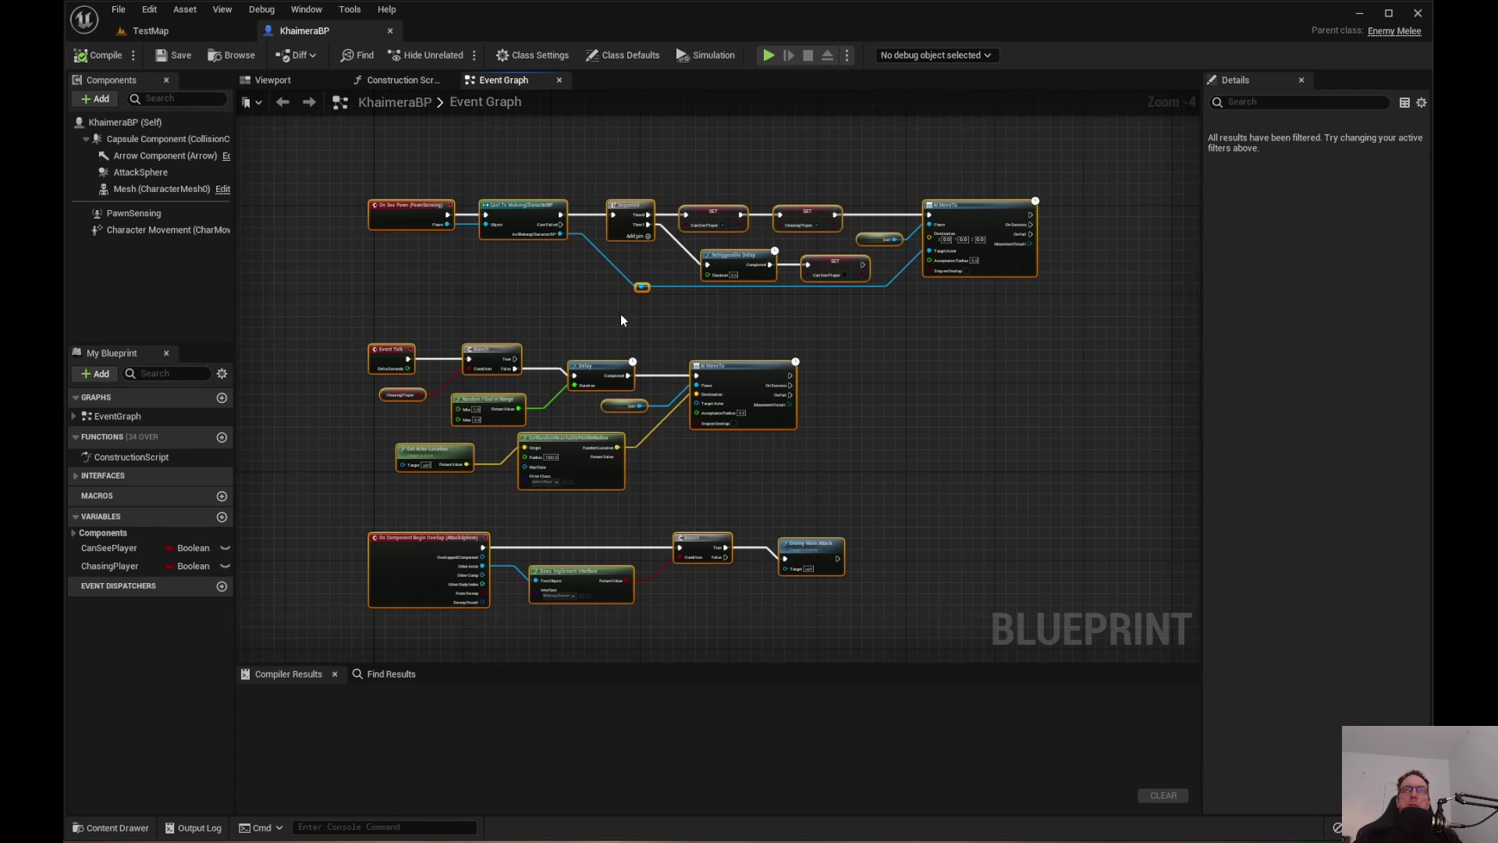
click(310, 354)
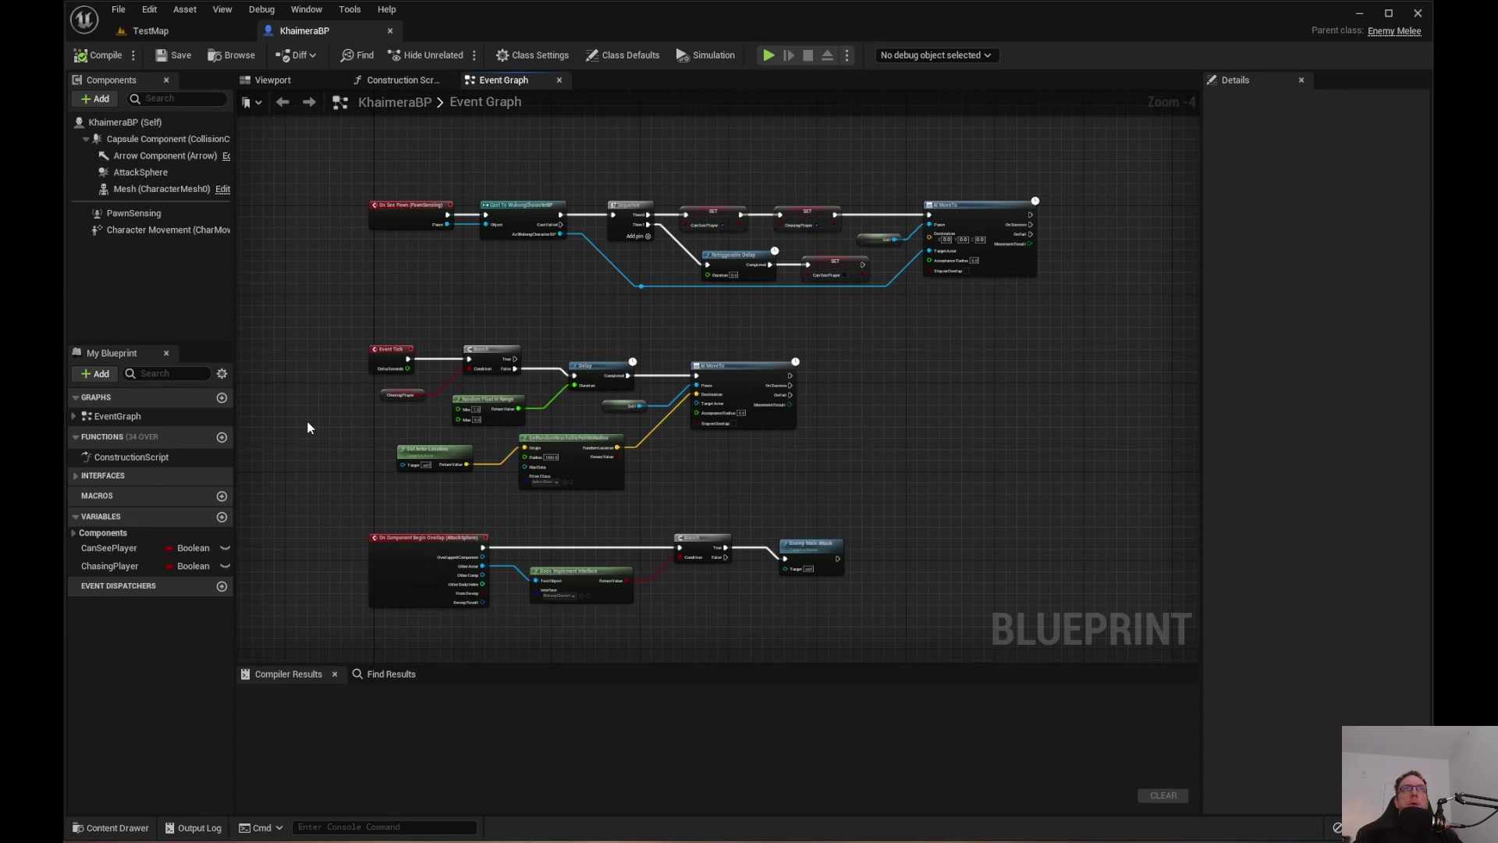
Compile the KhaimeraBP Blueprint and bring up the Enemy folder's assets with no search filter.
click(101, 56)
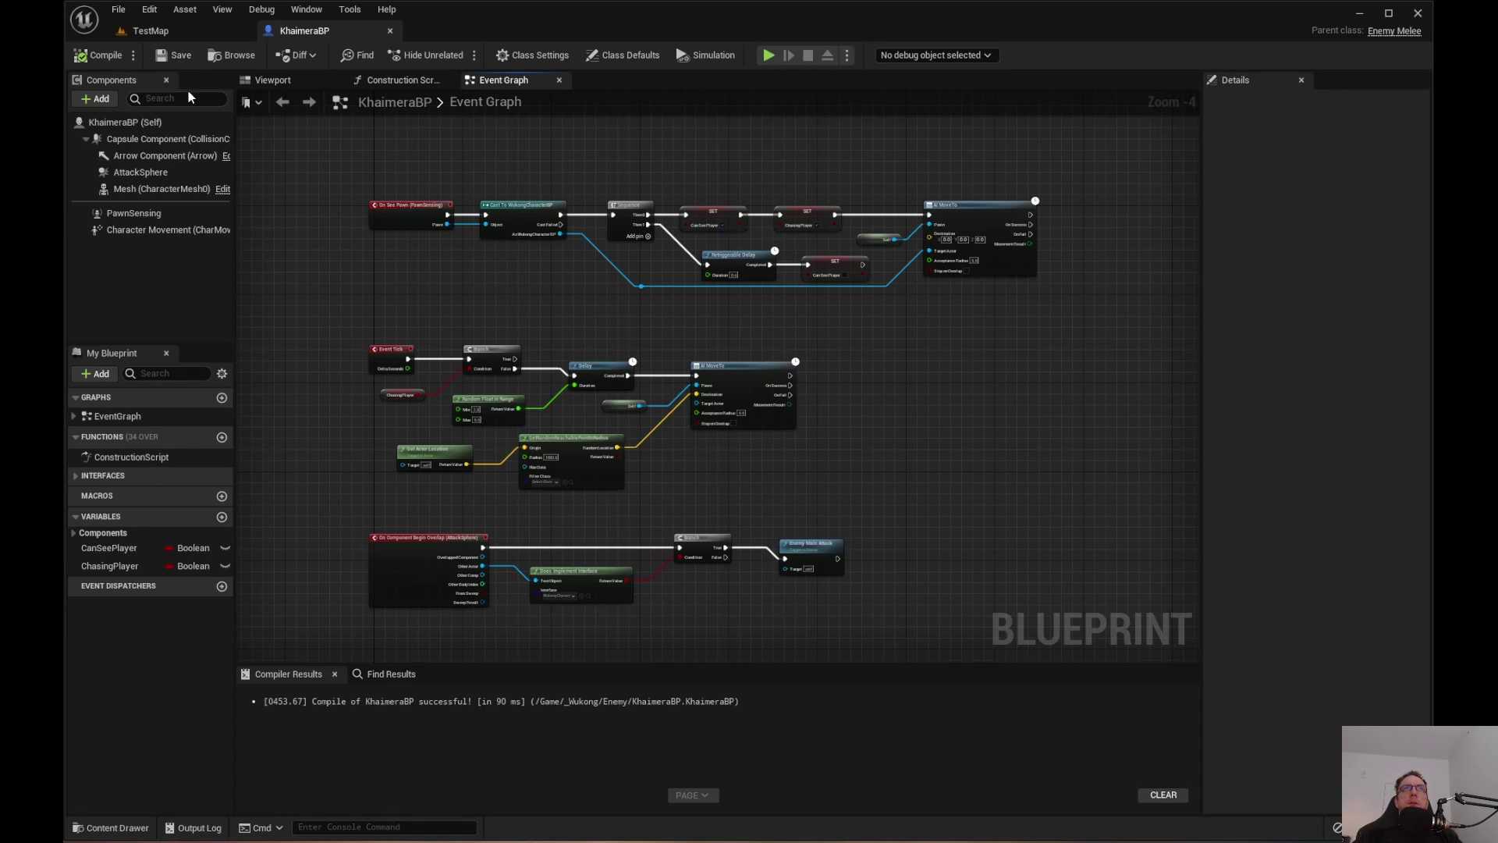
key(ctrl+space)
text(dddddddddddd)
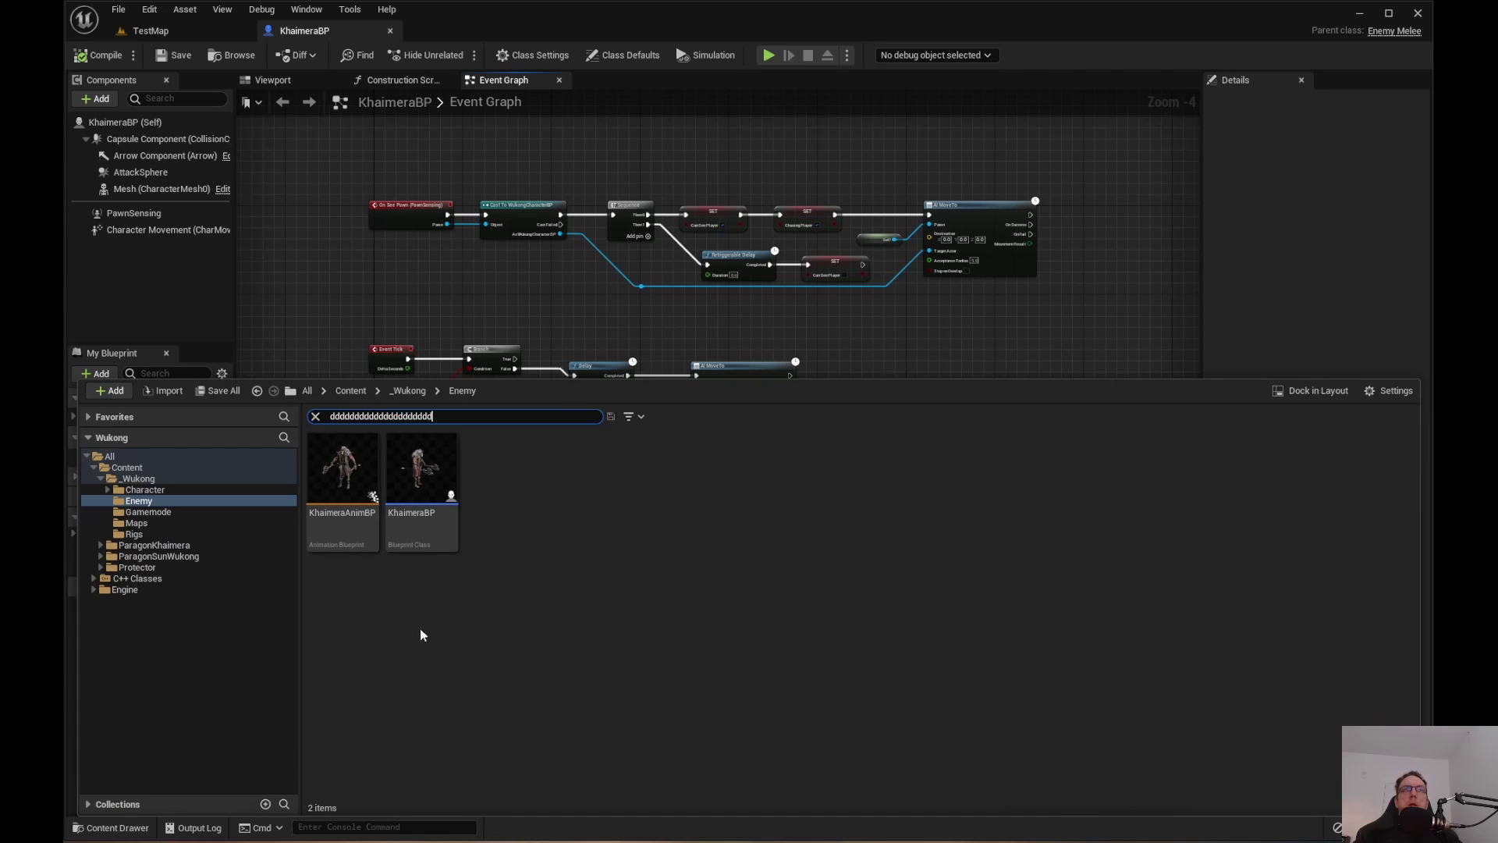
click(315, 415)
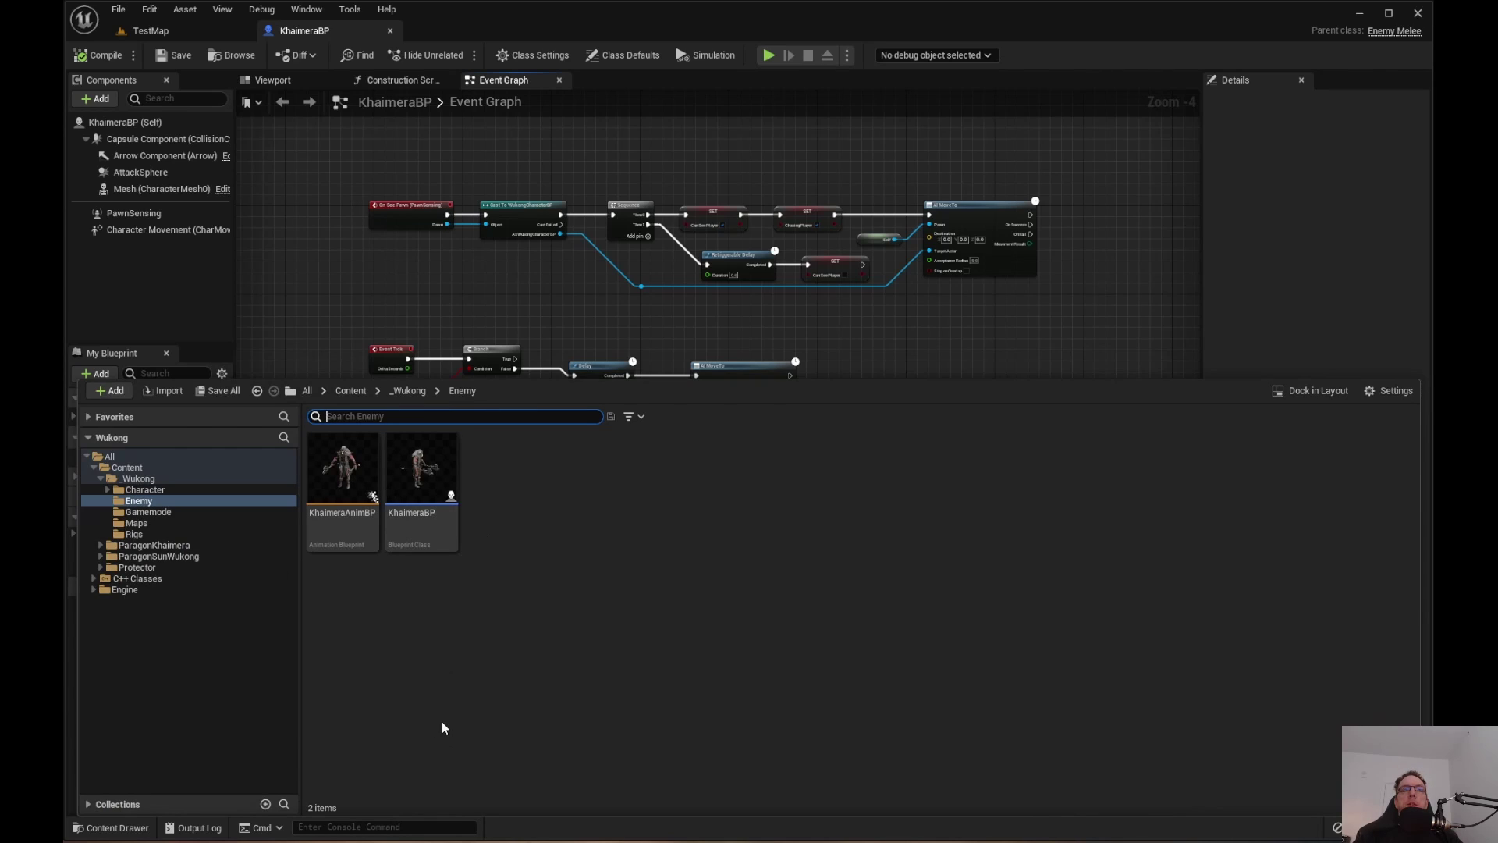
Create a Blend Space 1D for Khaimera_Skeleton in the Enemy folder and name it KhaimeraBS.
right_click(513, 626)
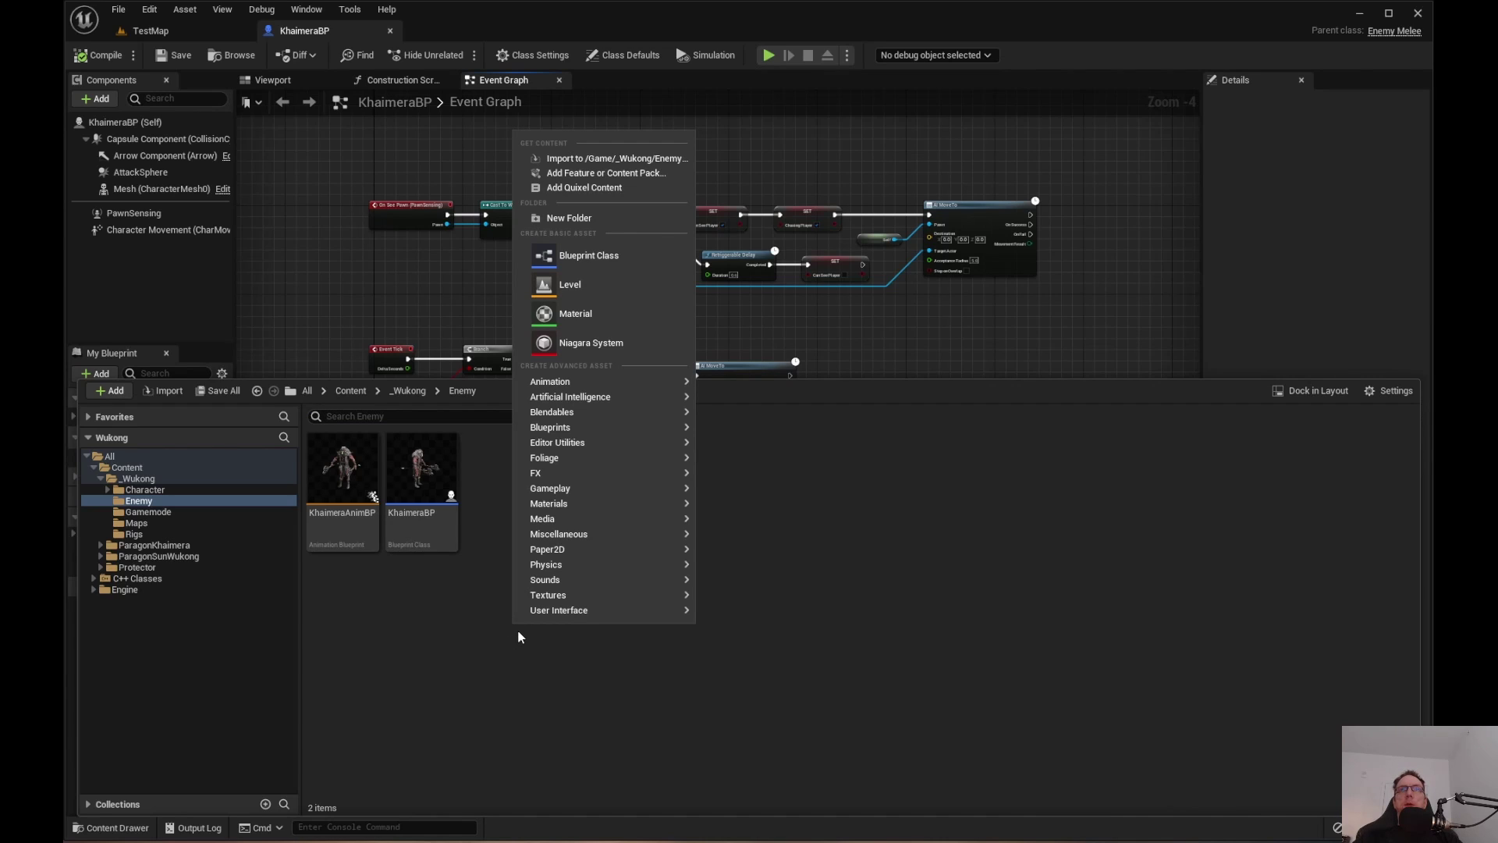
mouse_move(636, 380)
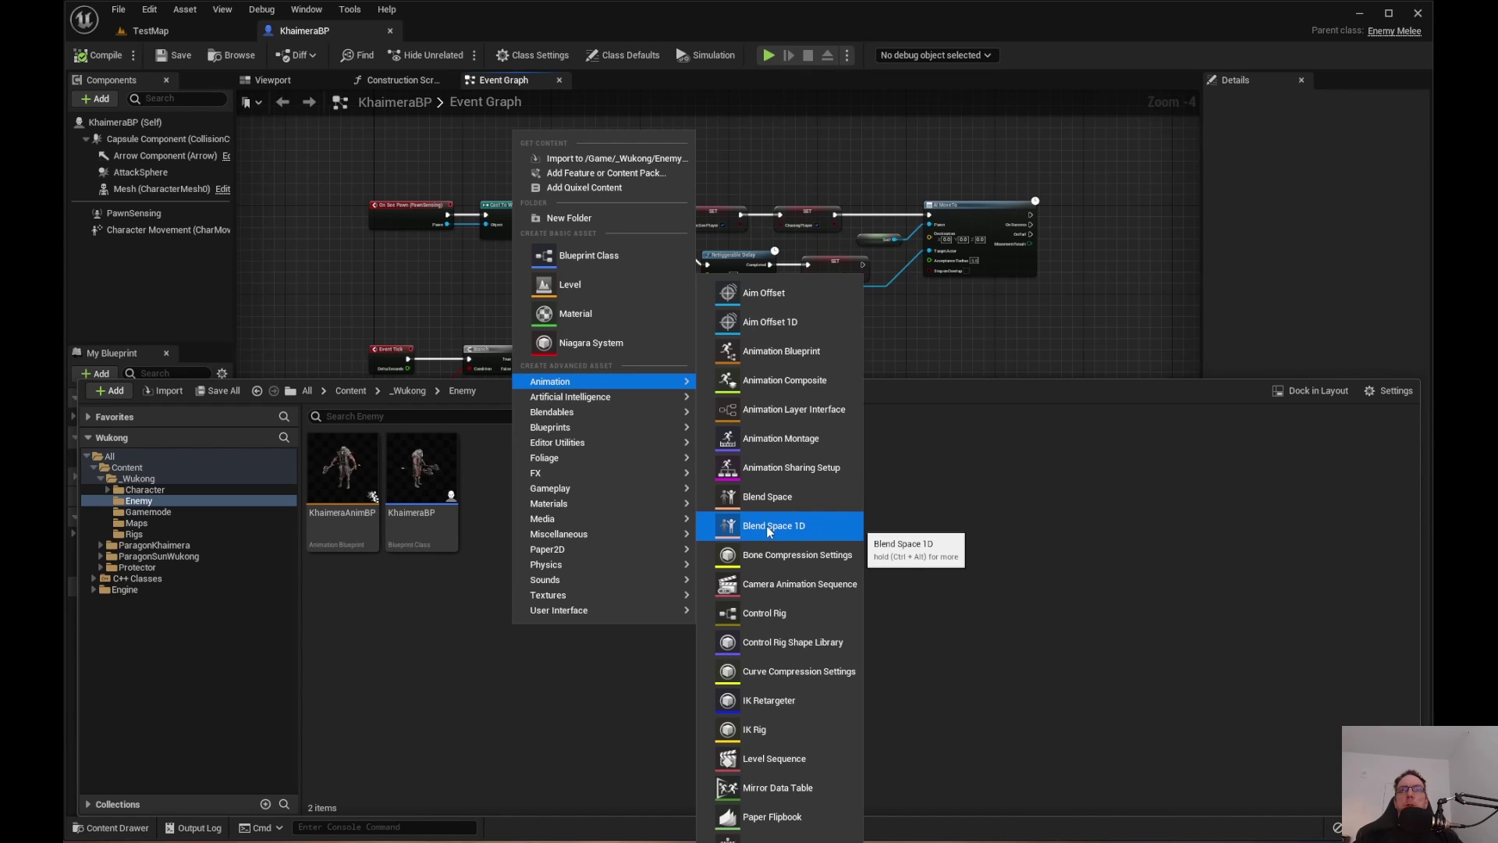
click(769, 527)
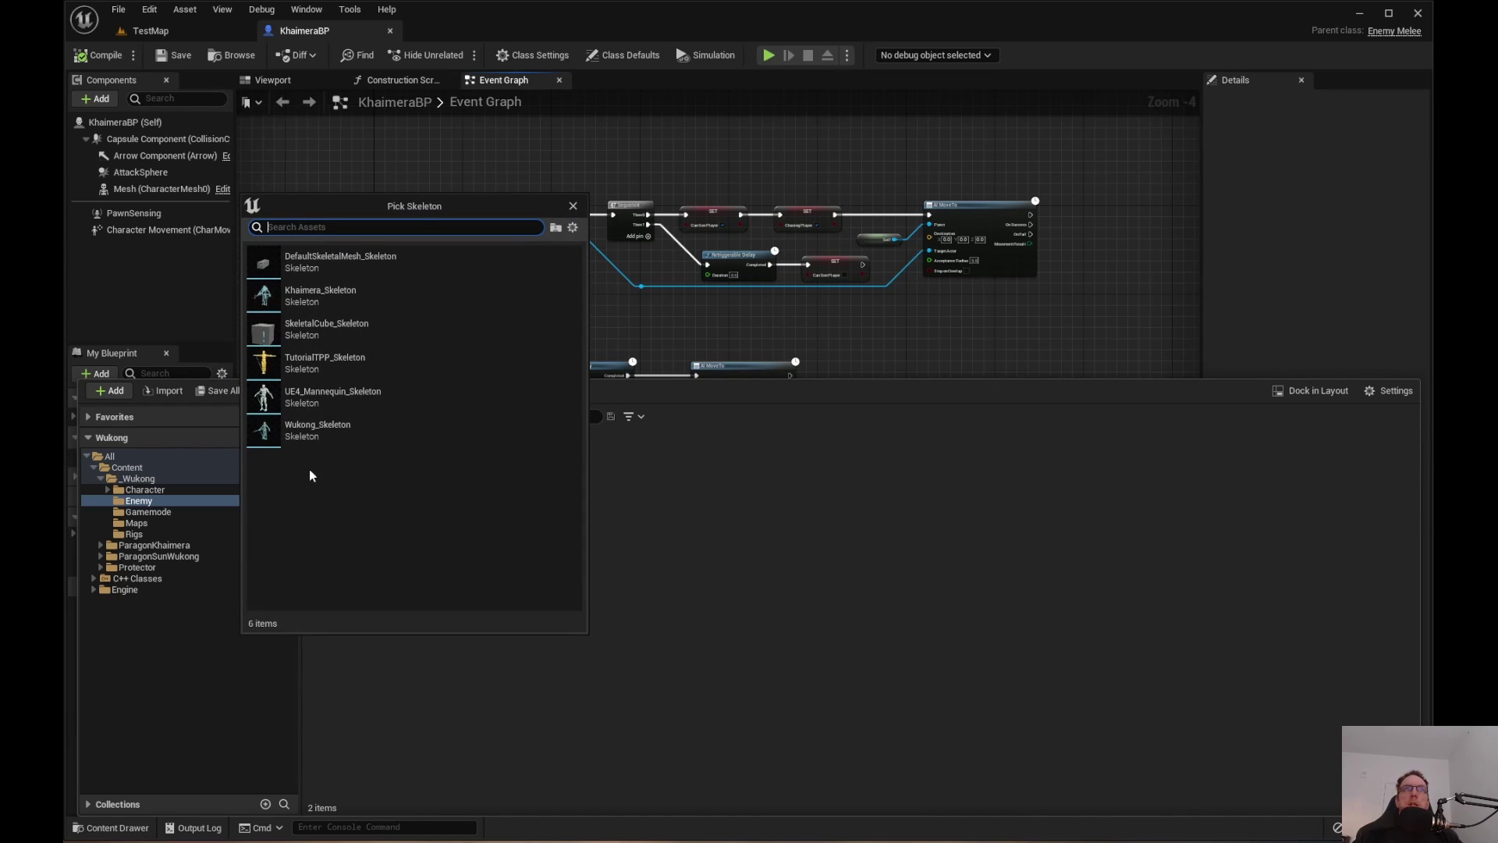
click(309, 295)
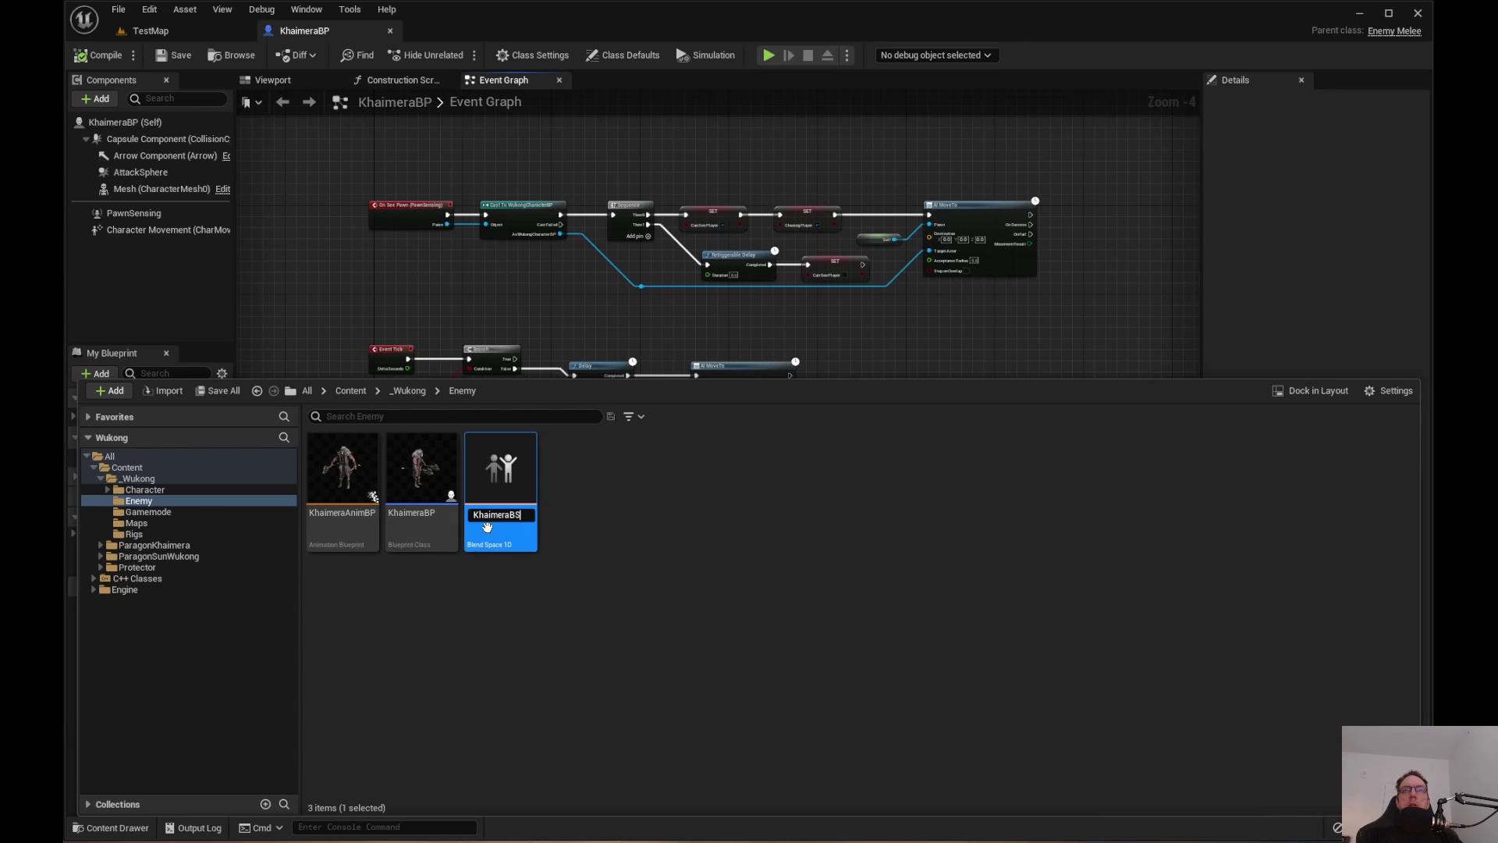
key(Return)
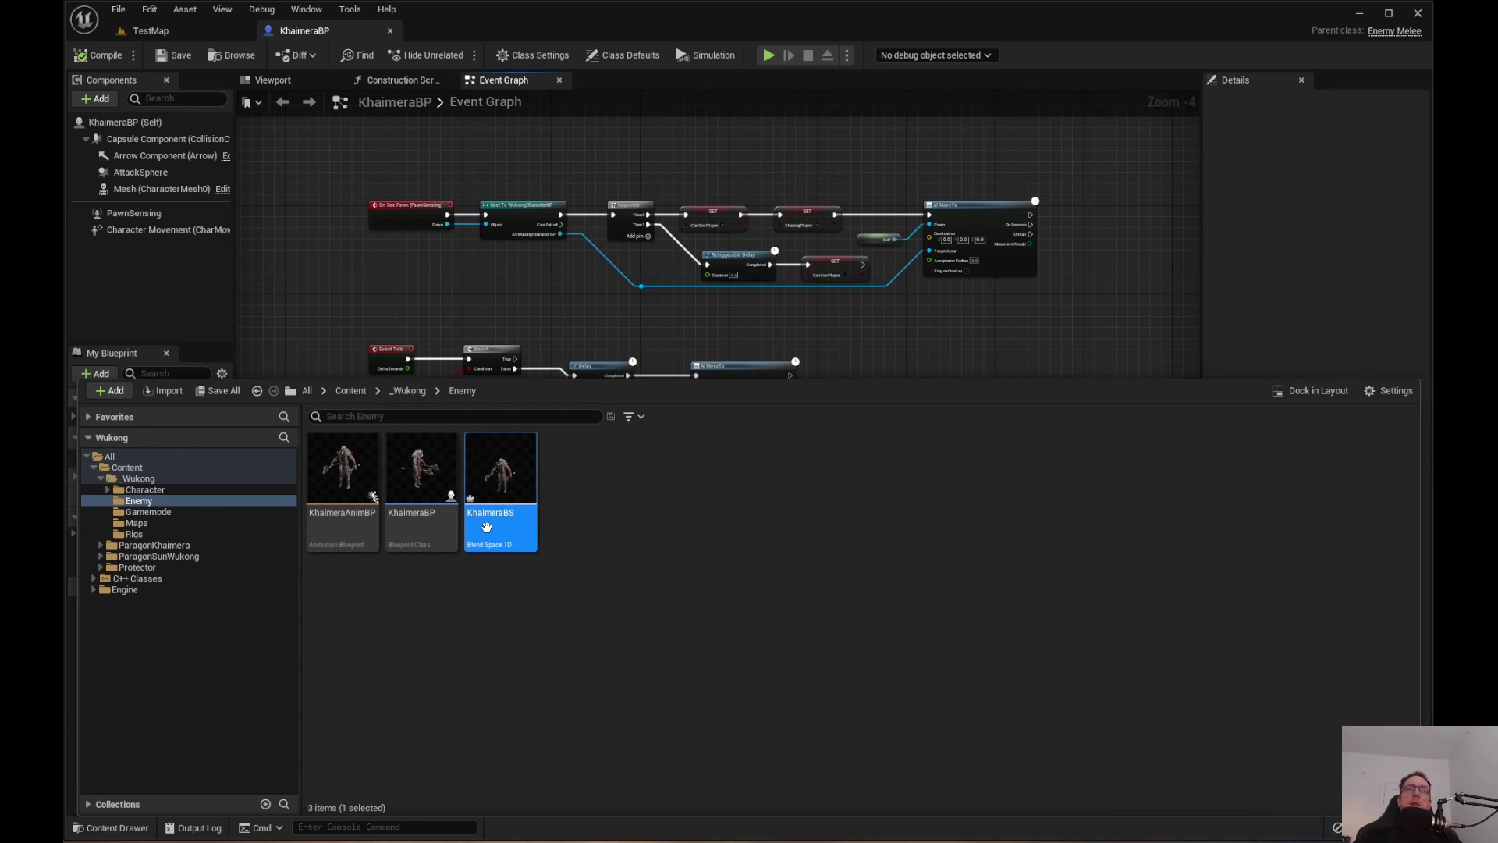
click(485, 608)
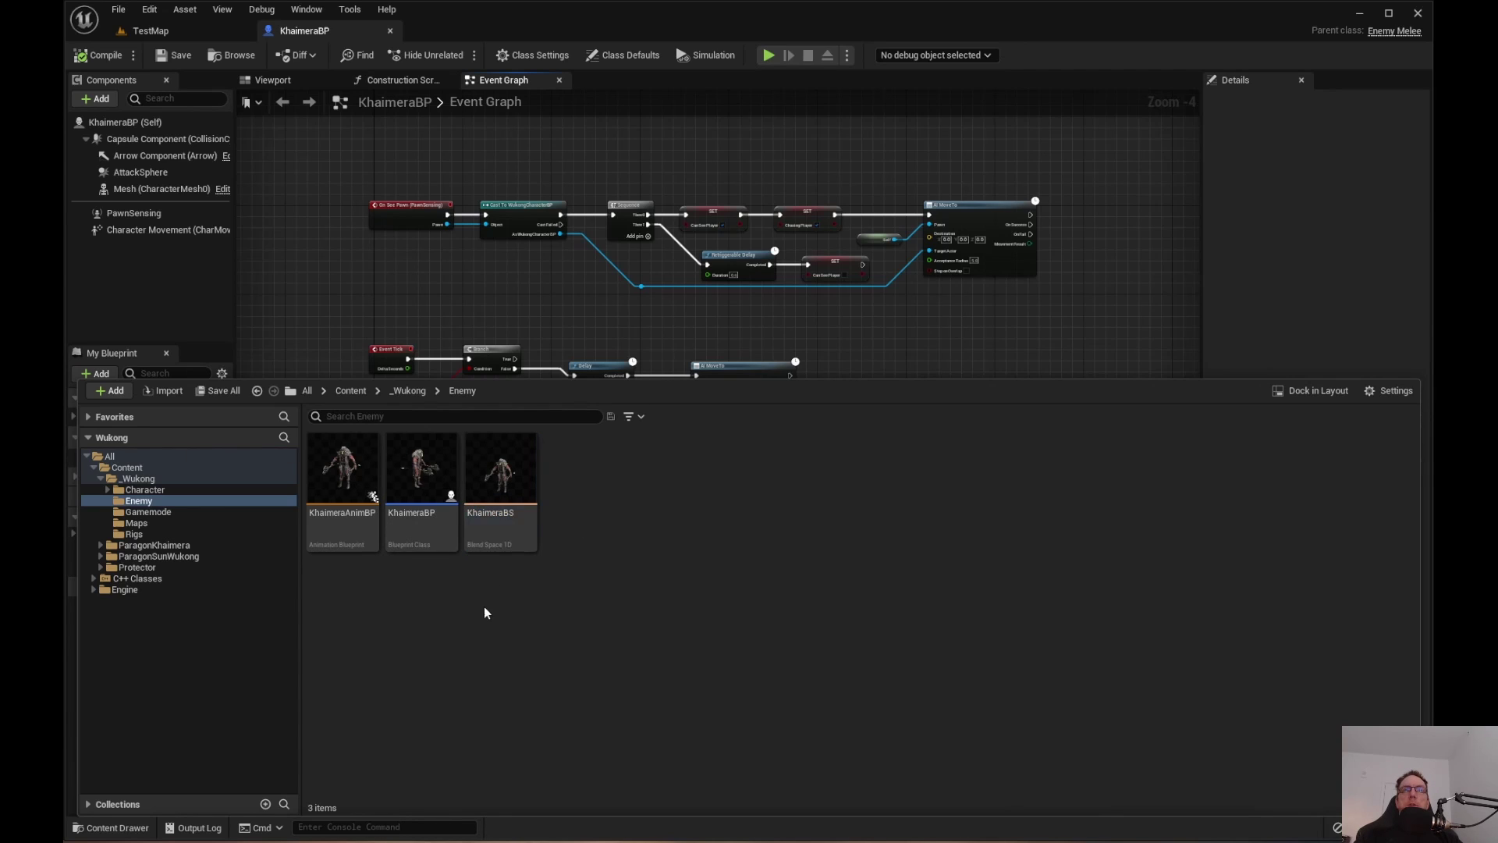
Open KhaimeraBS, name its horizontal axis Speed with a maximum value of 600, and save the asset.
double_click(499, 535)
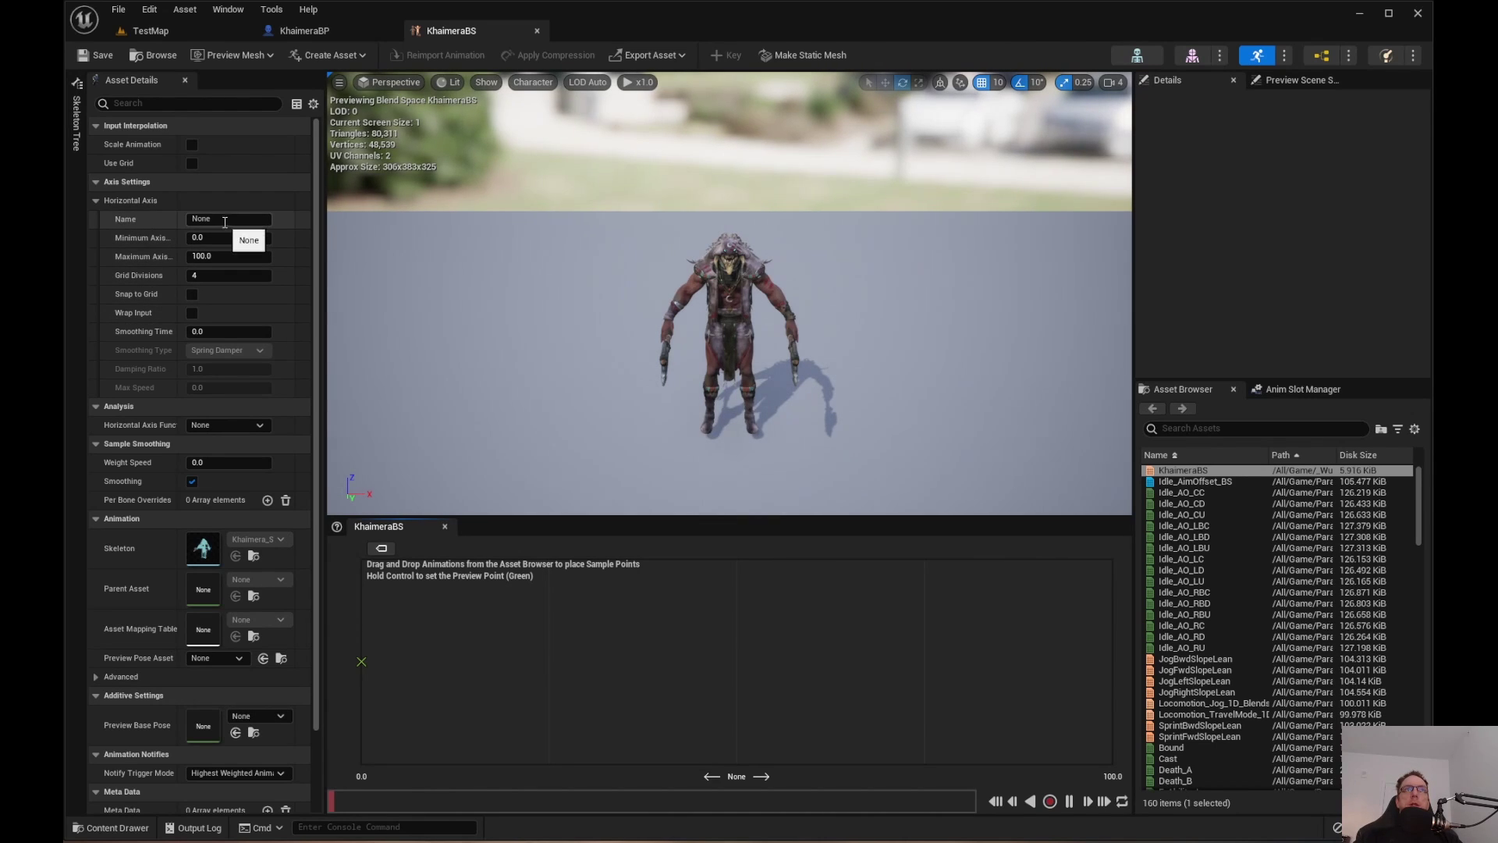
click(219, 218)
click(93, 200)
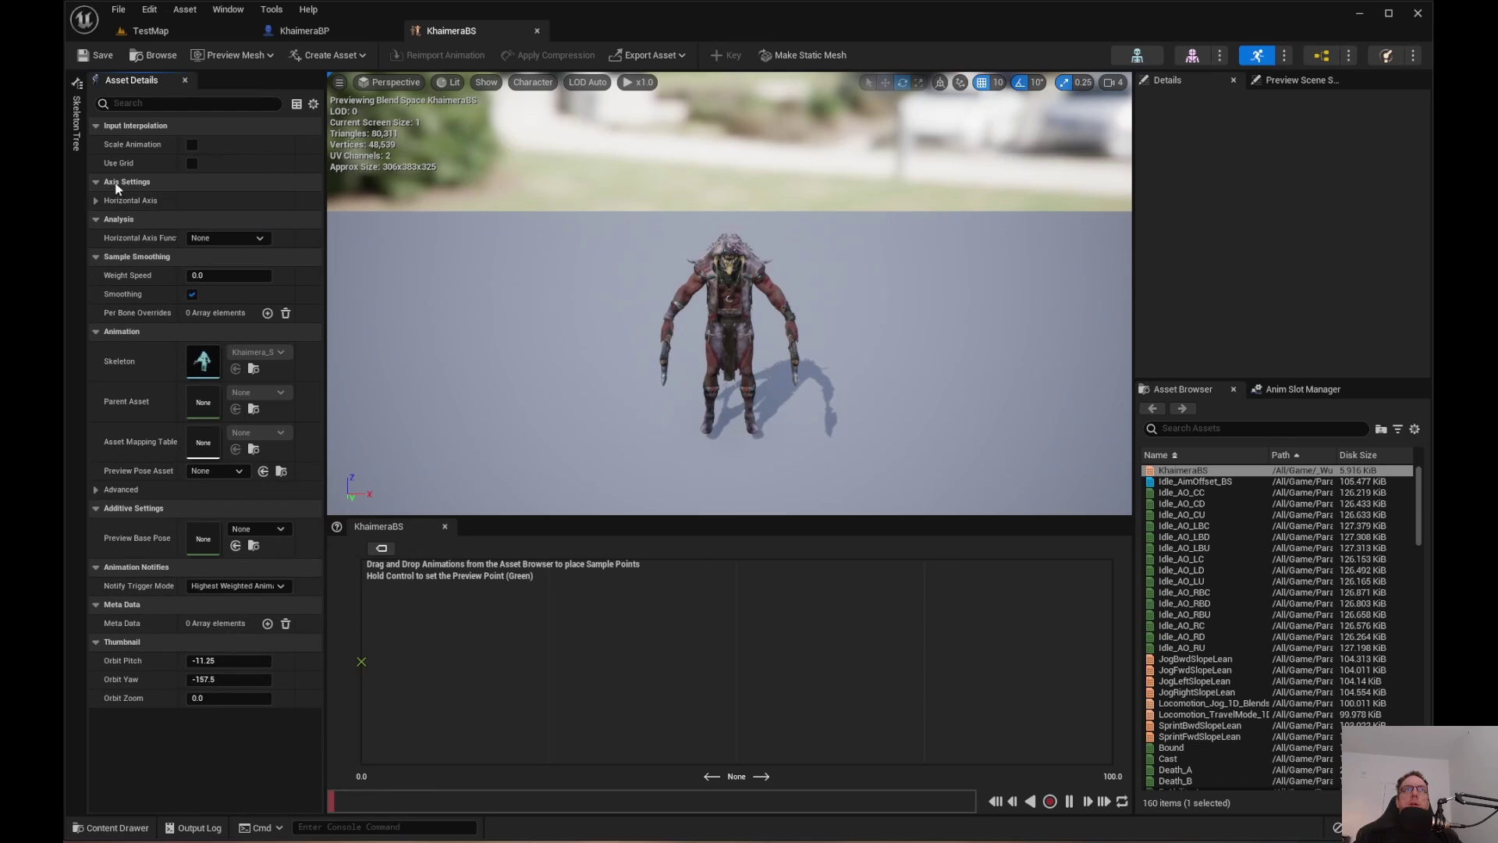
click(96, 201)
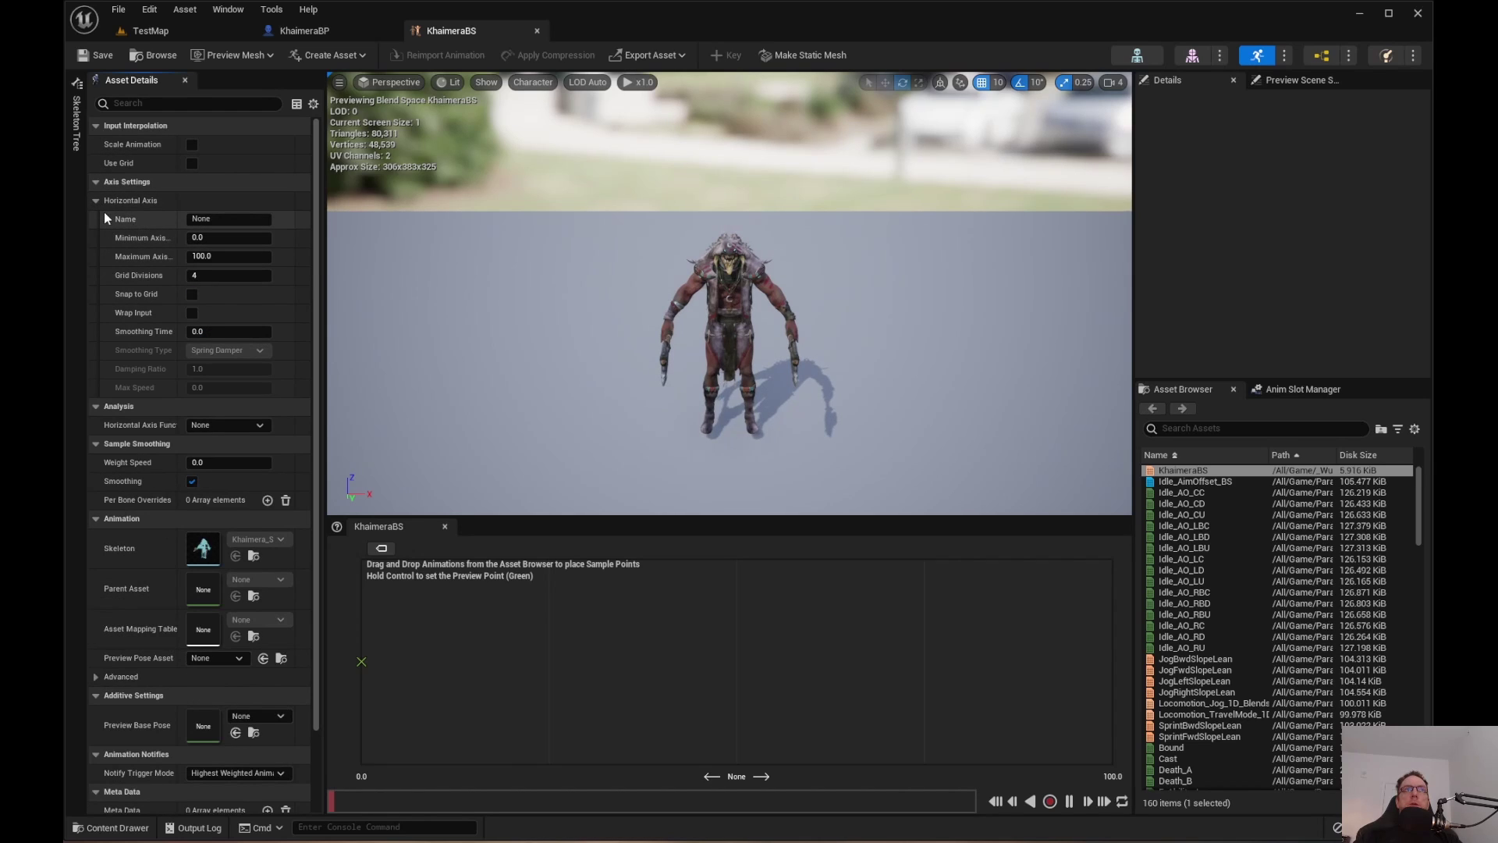
click(222, 218)
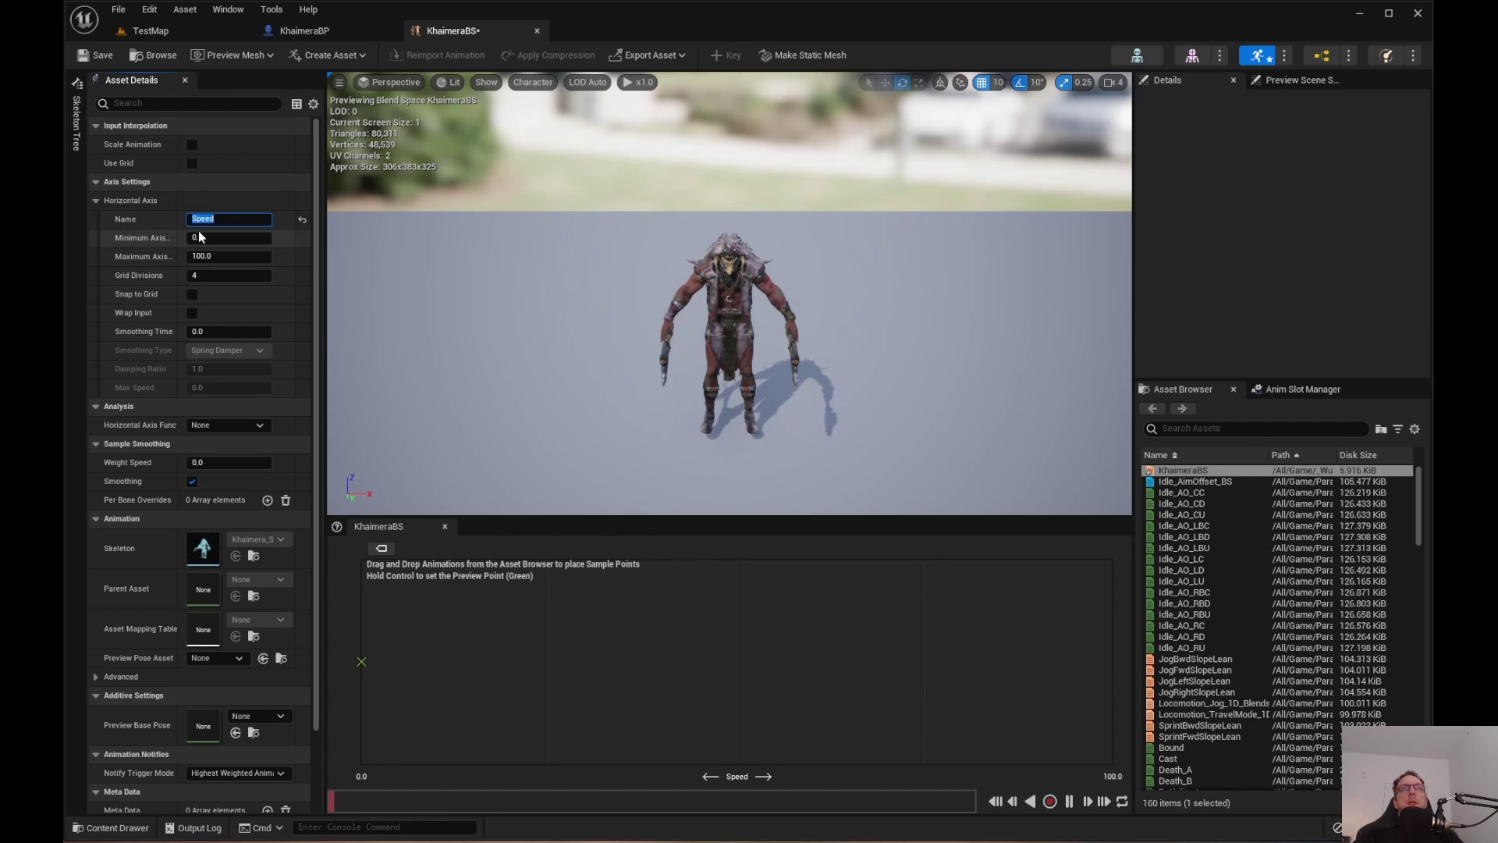
click(225, 257)
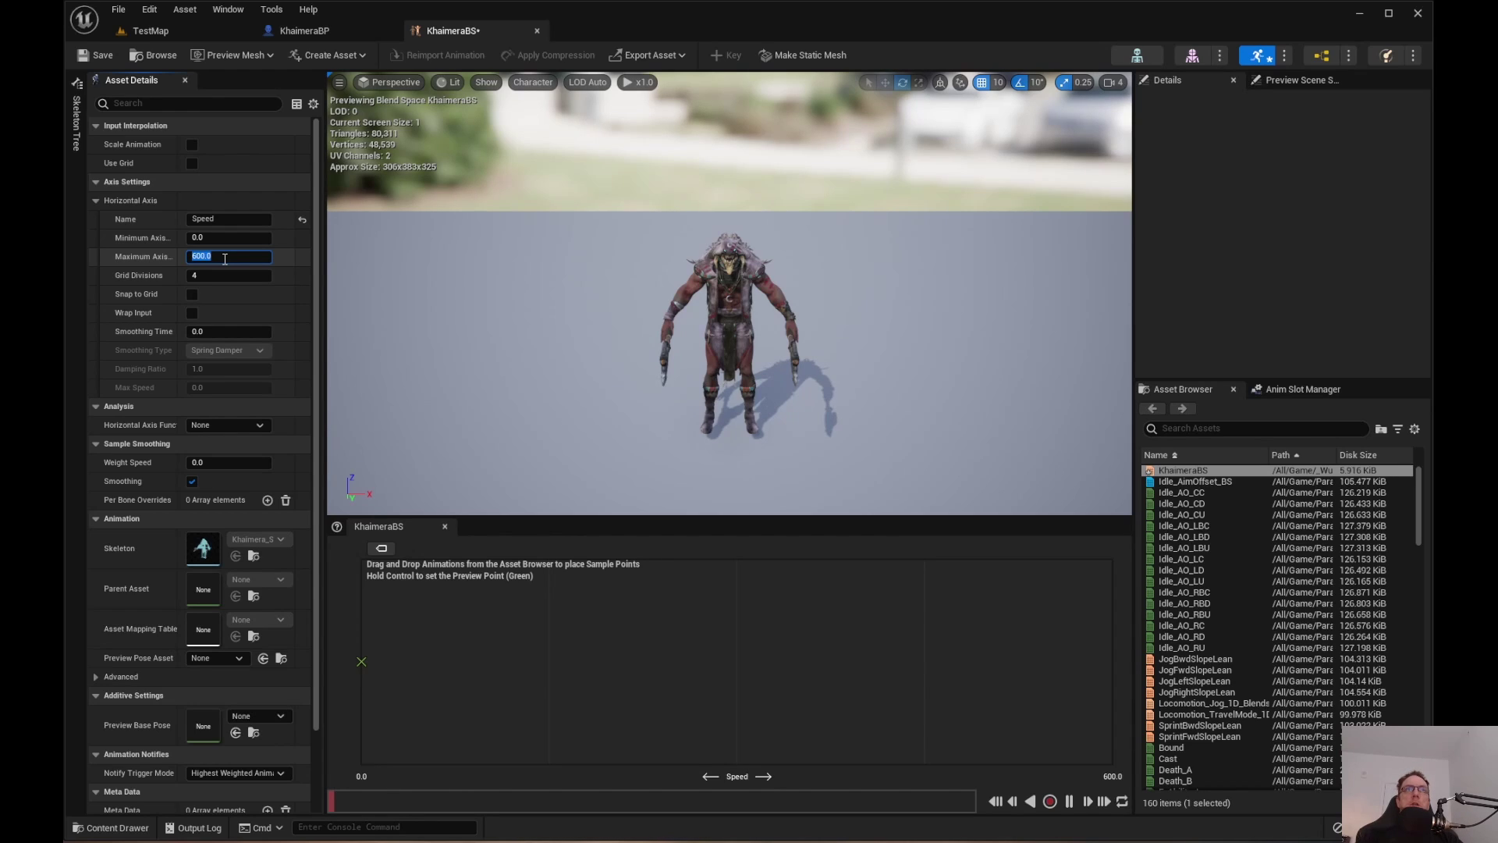
click(95, 54)
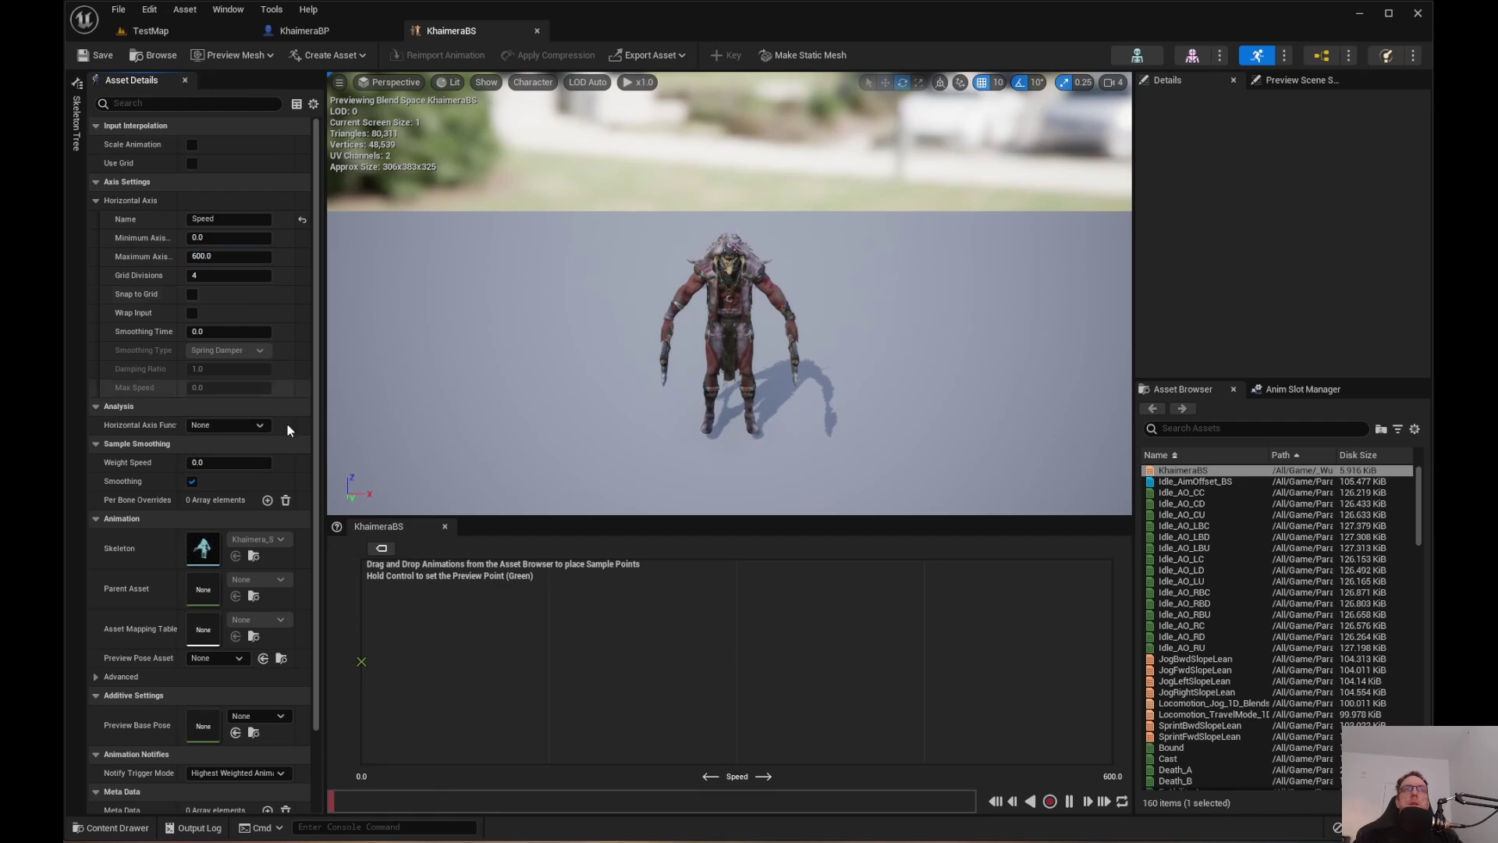
Find the "fwd" animations and place Jog_Fwd at the middle of the Speed axis and TravelMode_Fwd at its 600 end.
click(1189, 428)
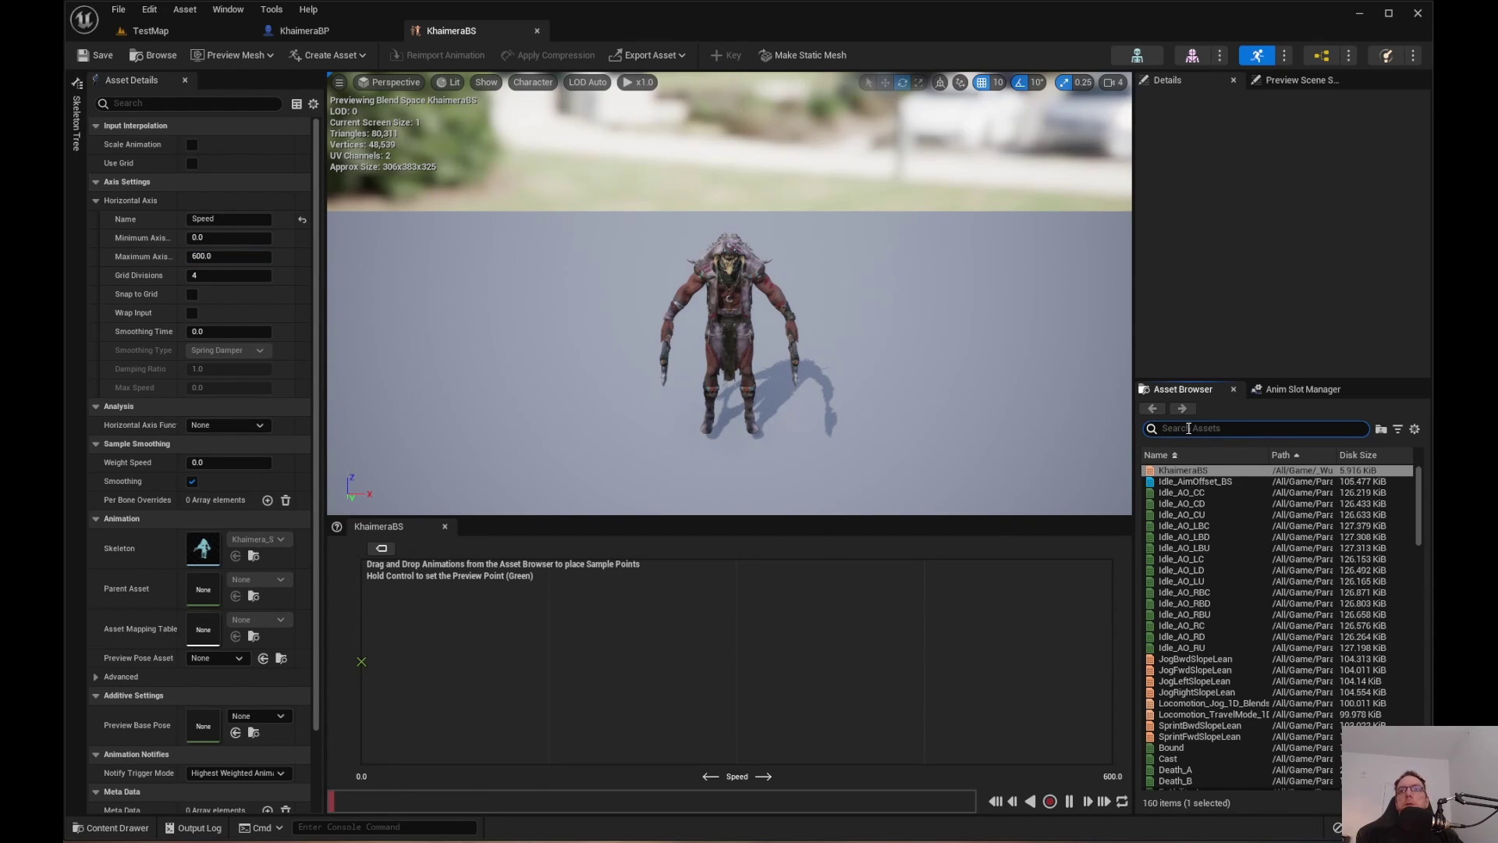
text(fwd)
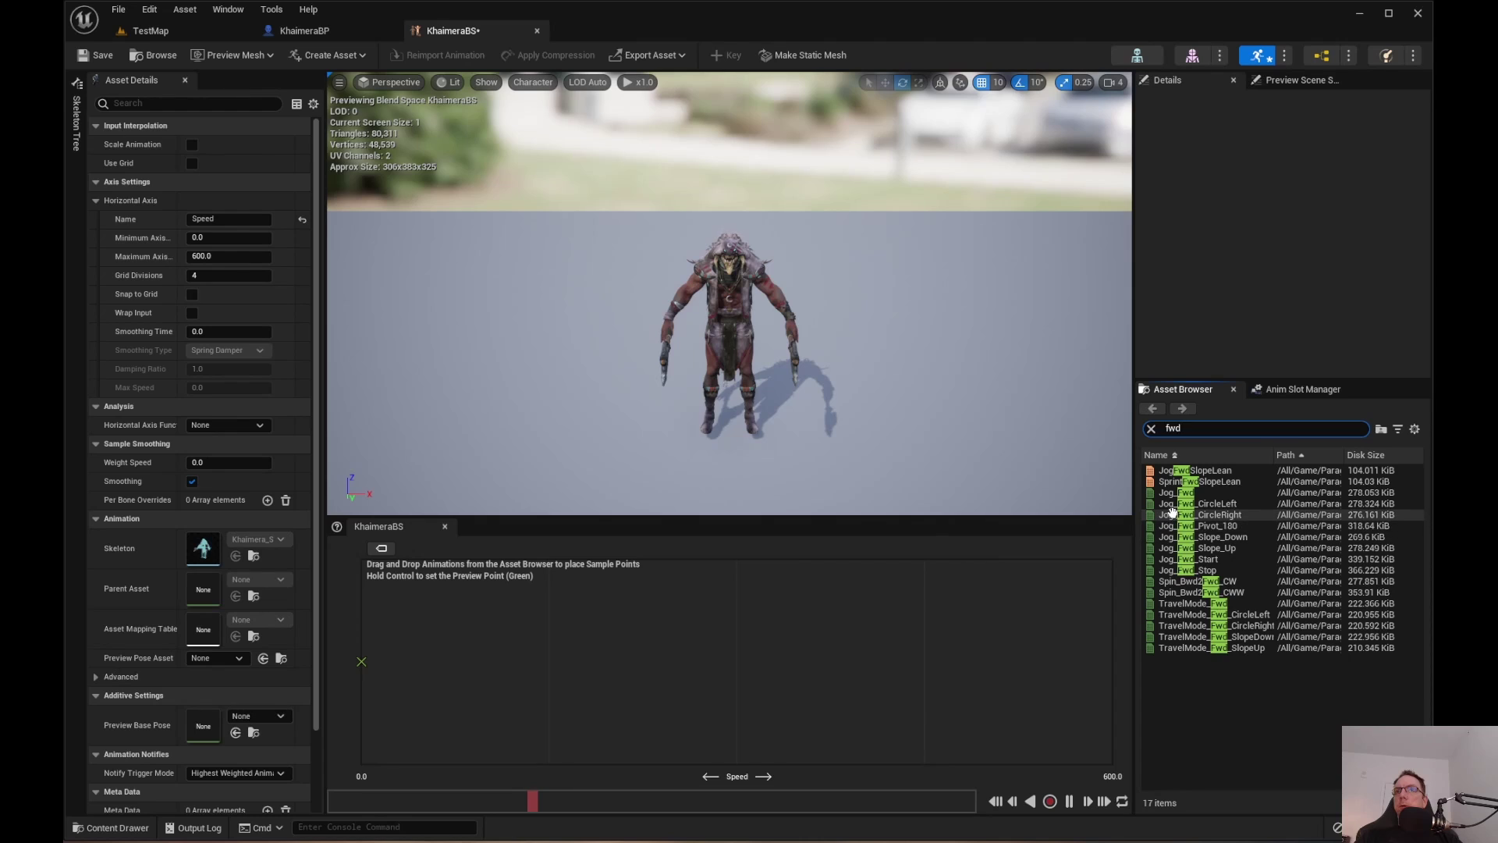
drag(1178, 493, 738, 655)
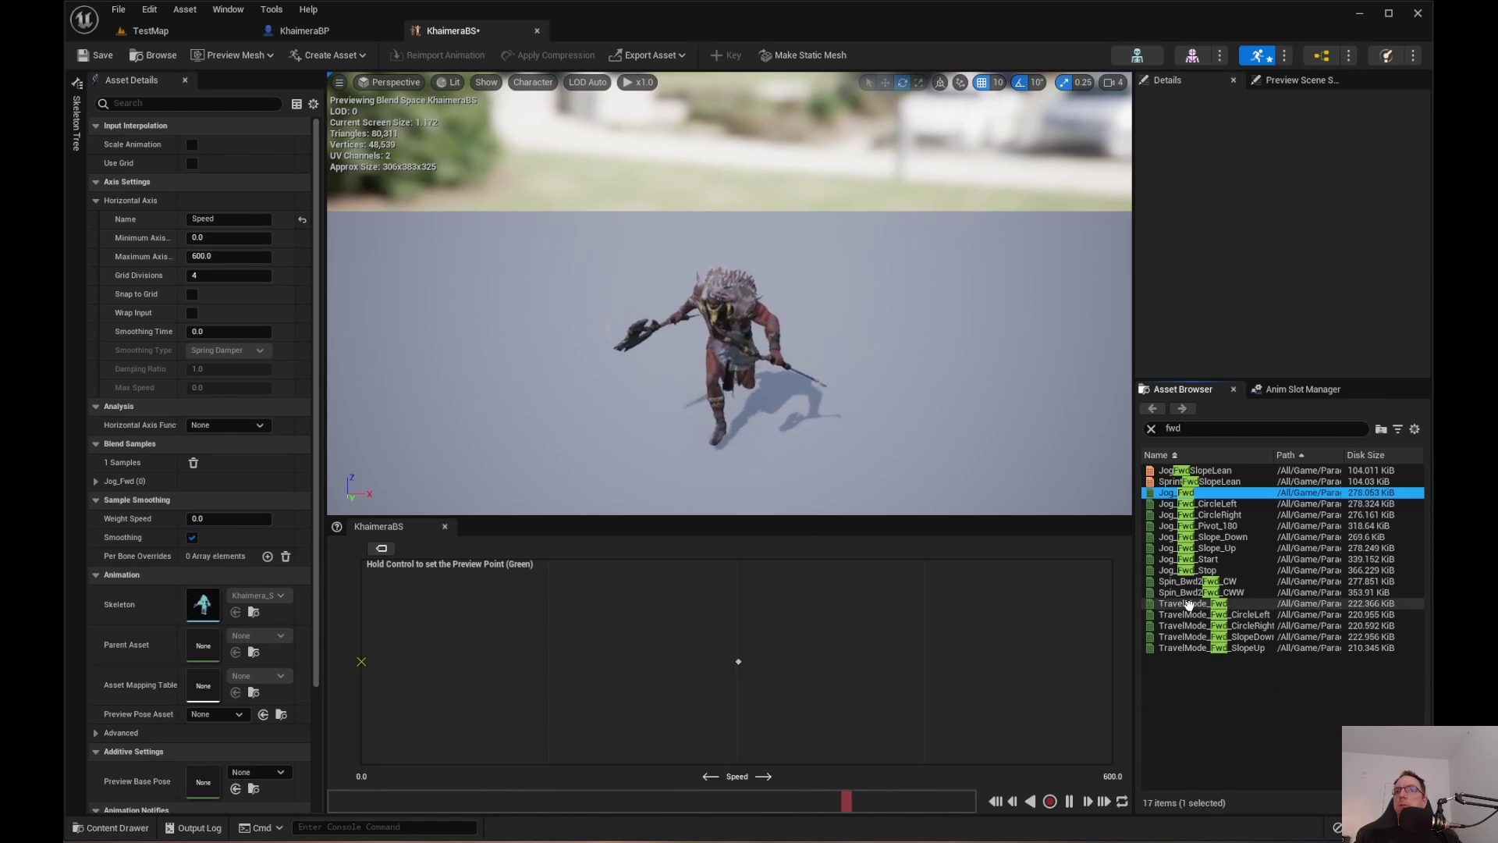
drag(1188, 603, 1105, 663)
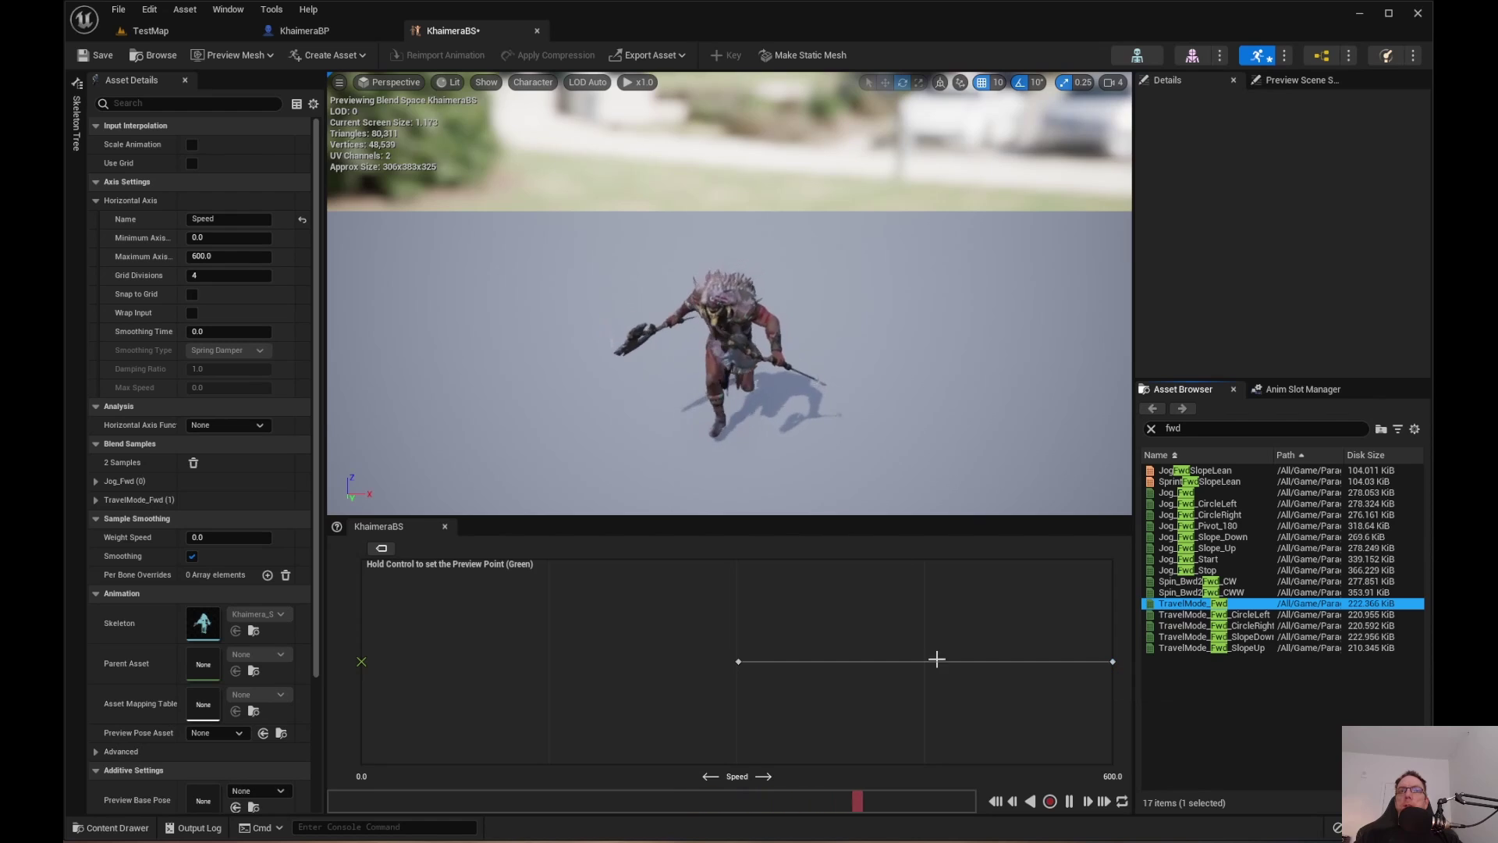
Find the "idle" animations and place HS_Idle as a sample at 0 on the Speed axis.
click(1150, 428)
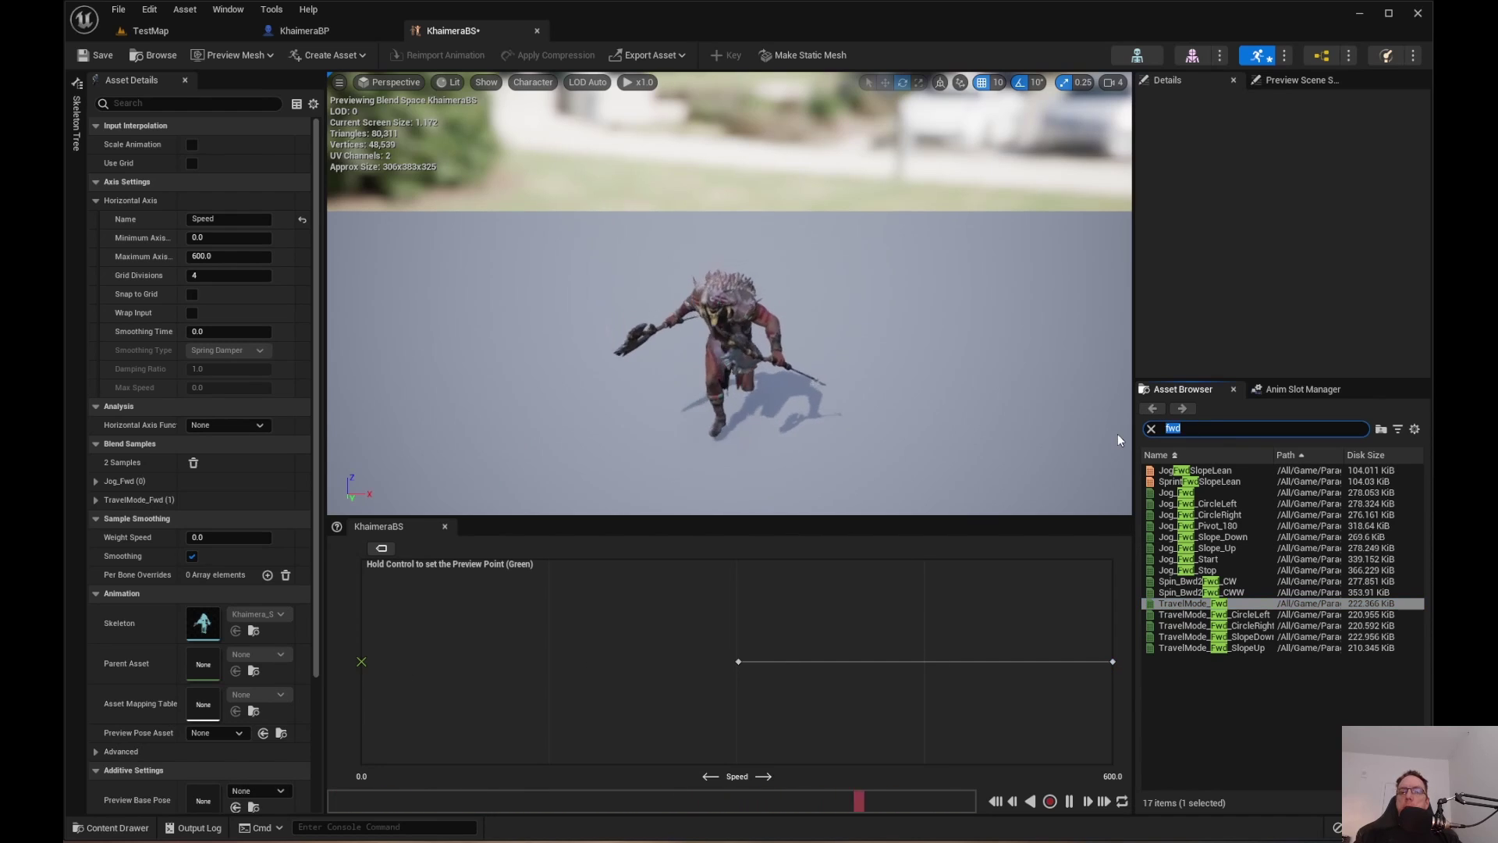
text(dile)
key(BackSpace)
key(BackSpace)
key(BackSpace)
key(BackSpace)
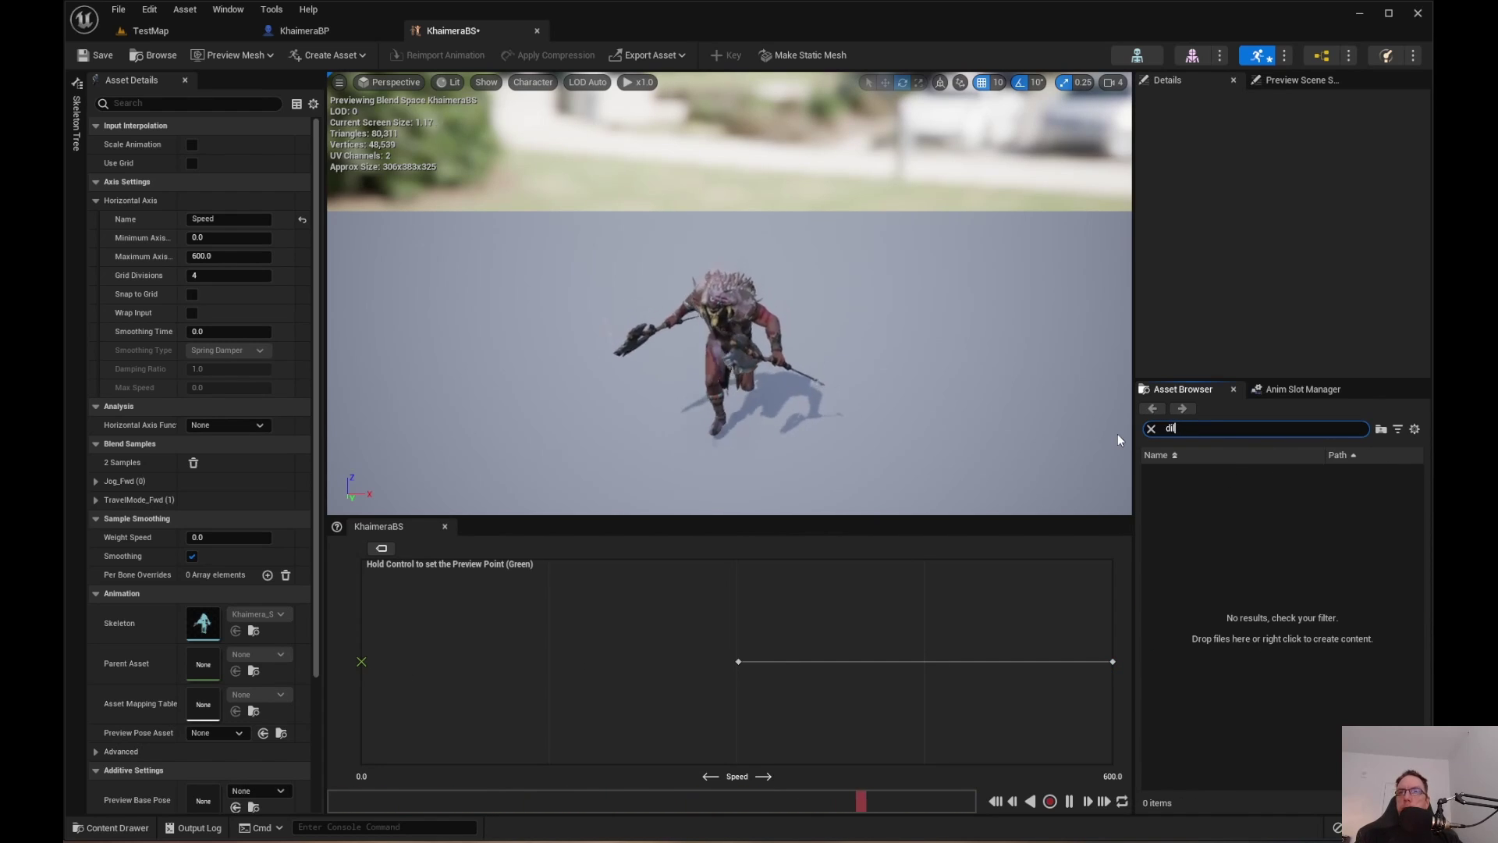
text(idle)
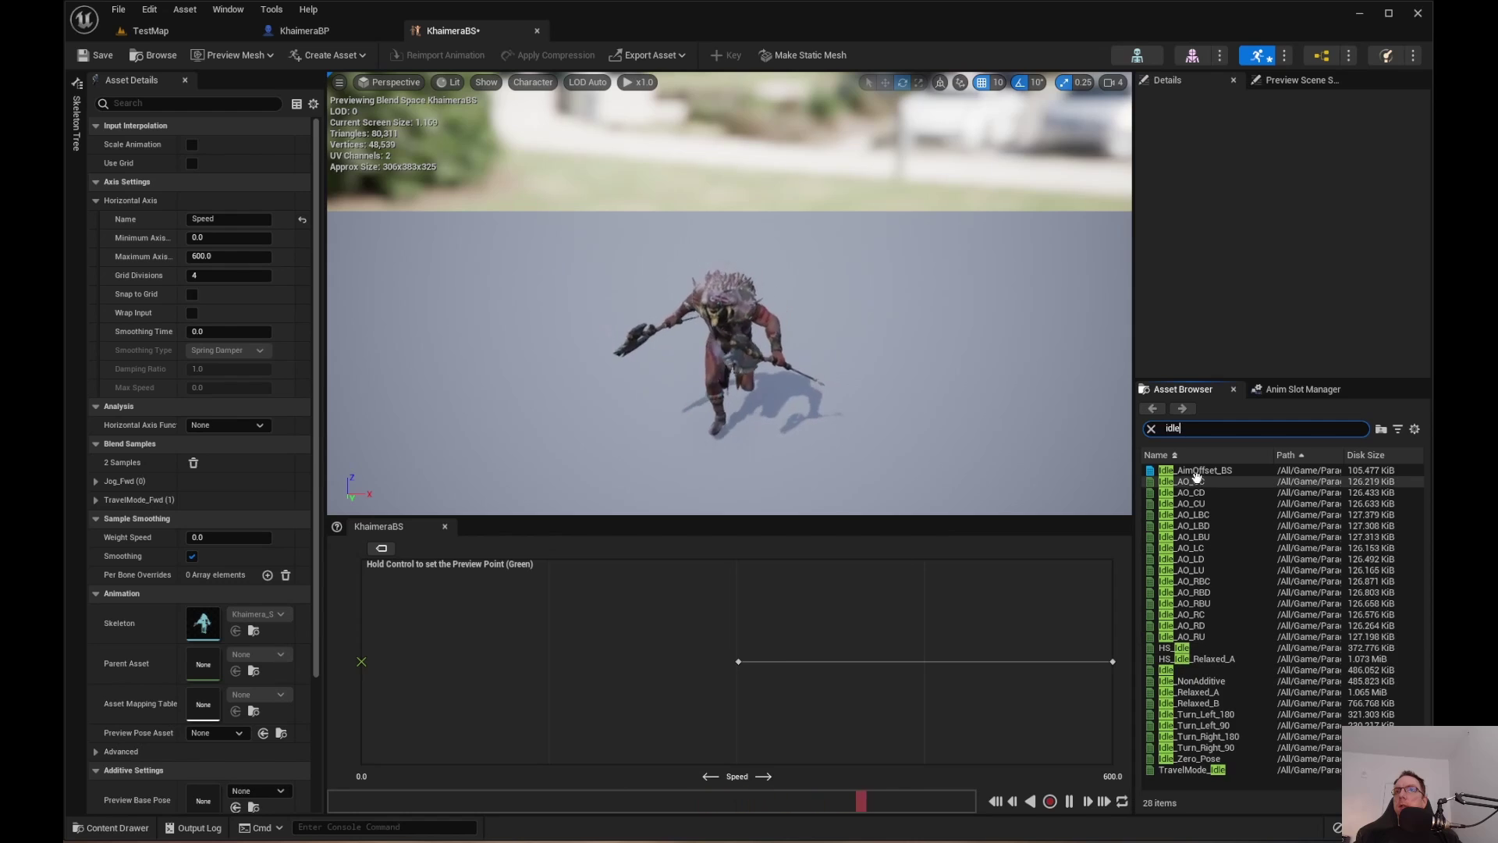
drag(1185, 481, 363, 660)
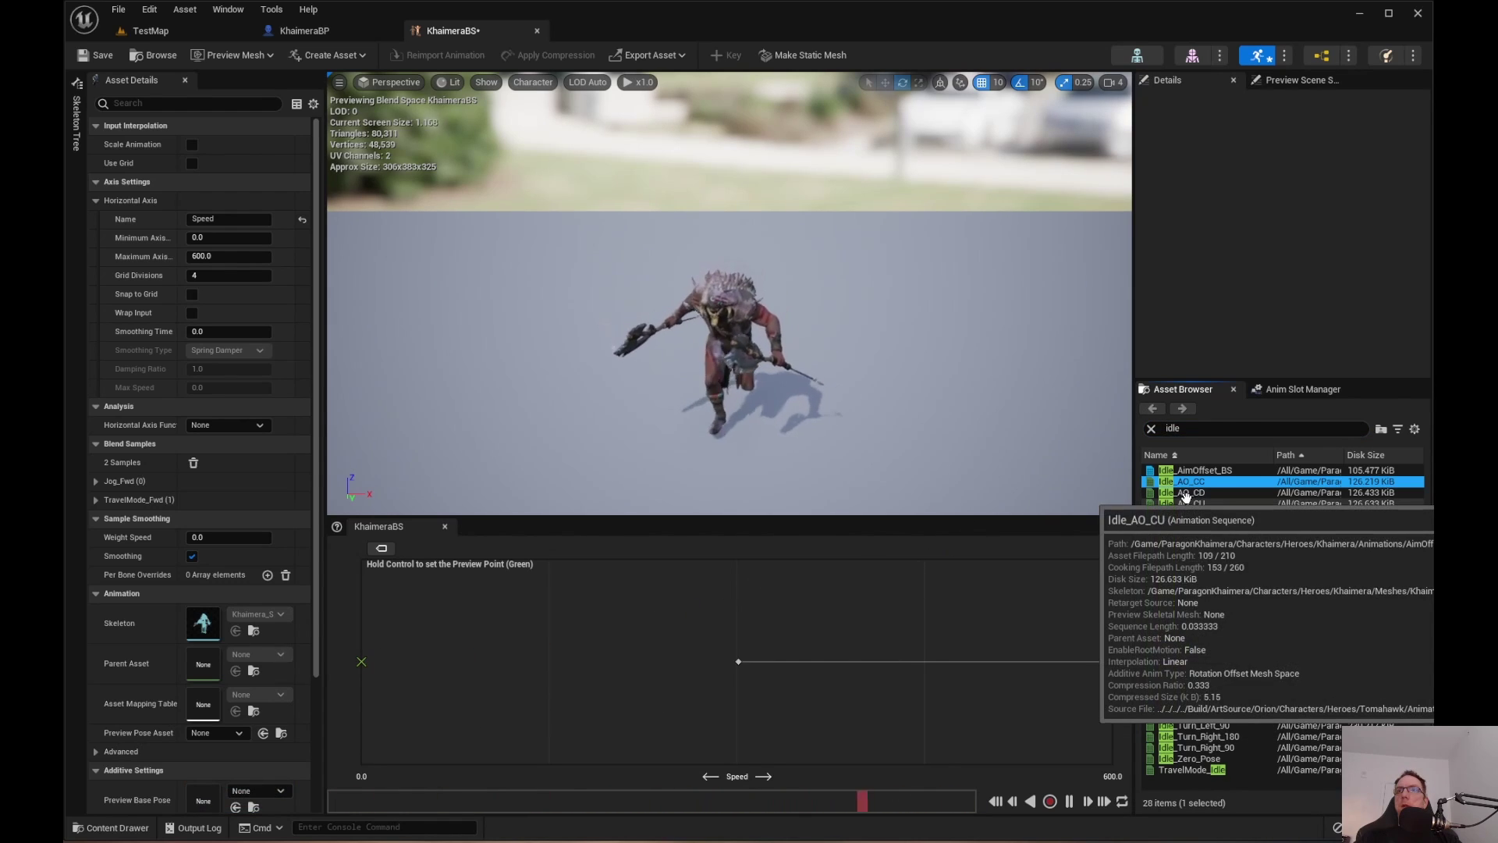
drag(1176, 649, 361, 661)
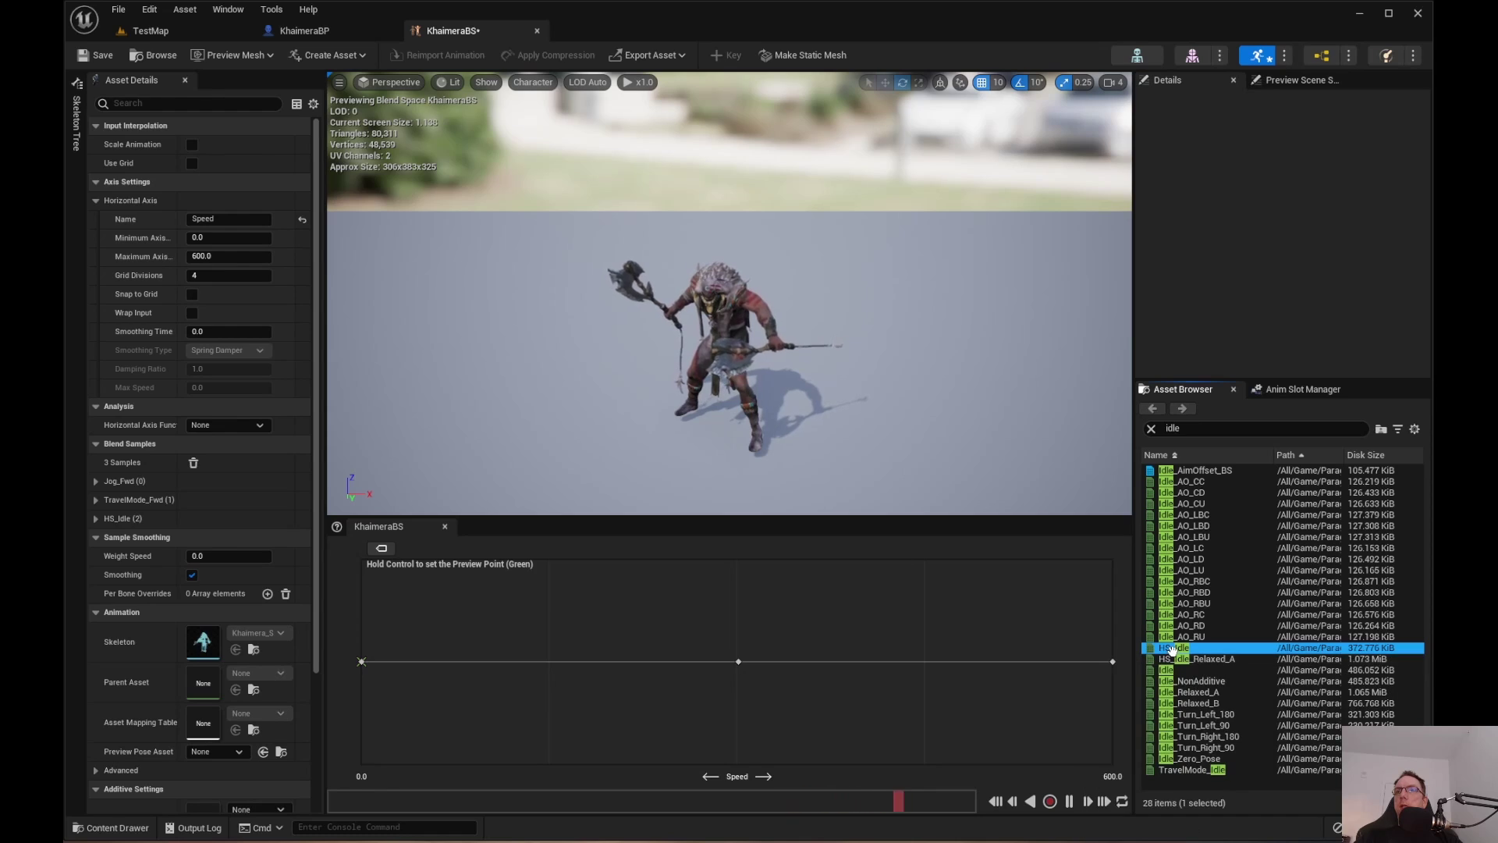
mouse_move(1171, 649)
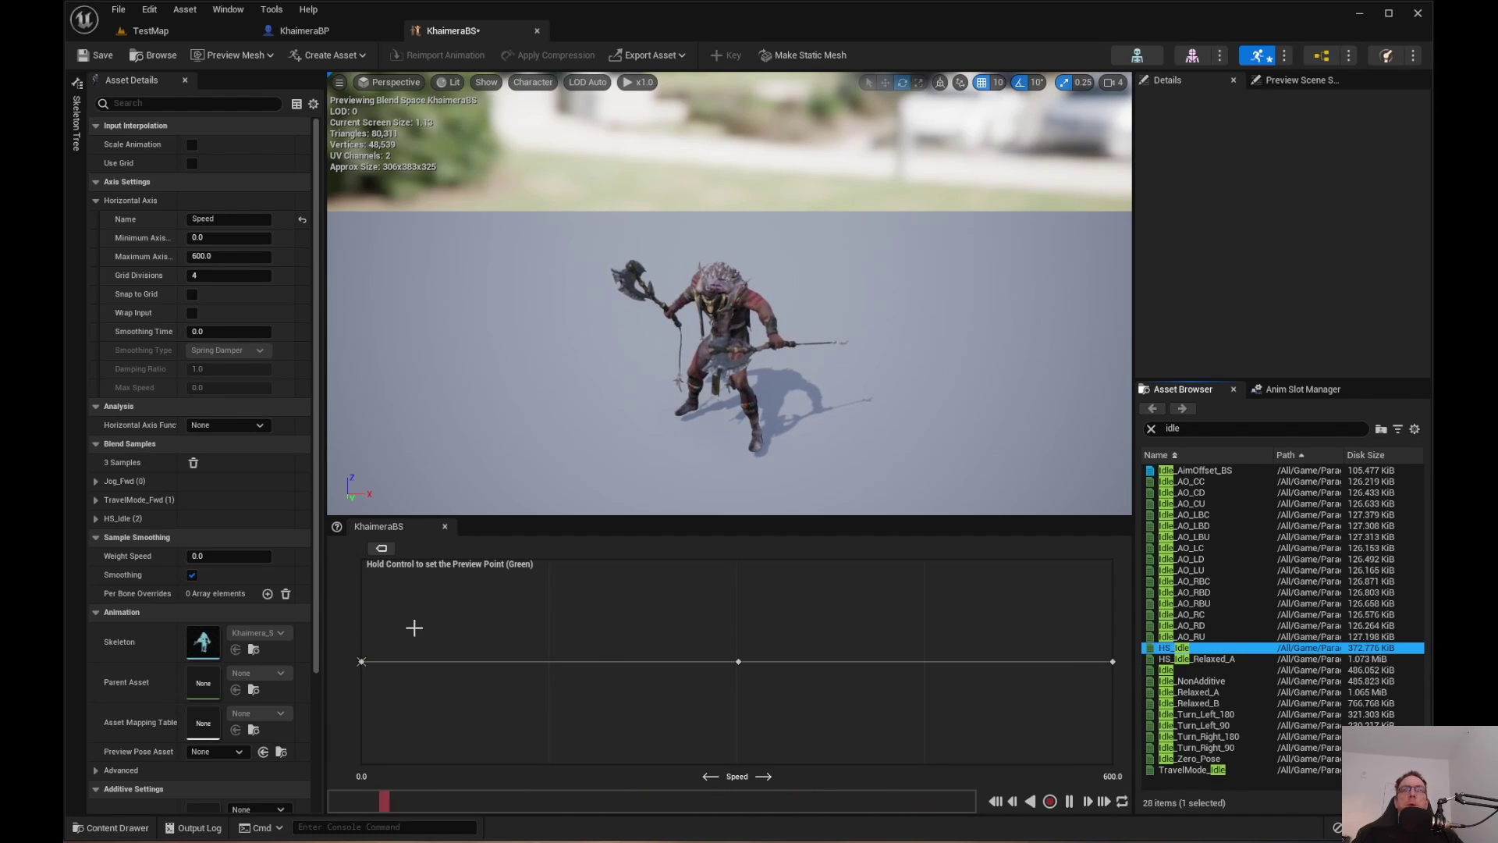
mouse_move(361, 662)
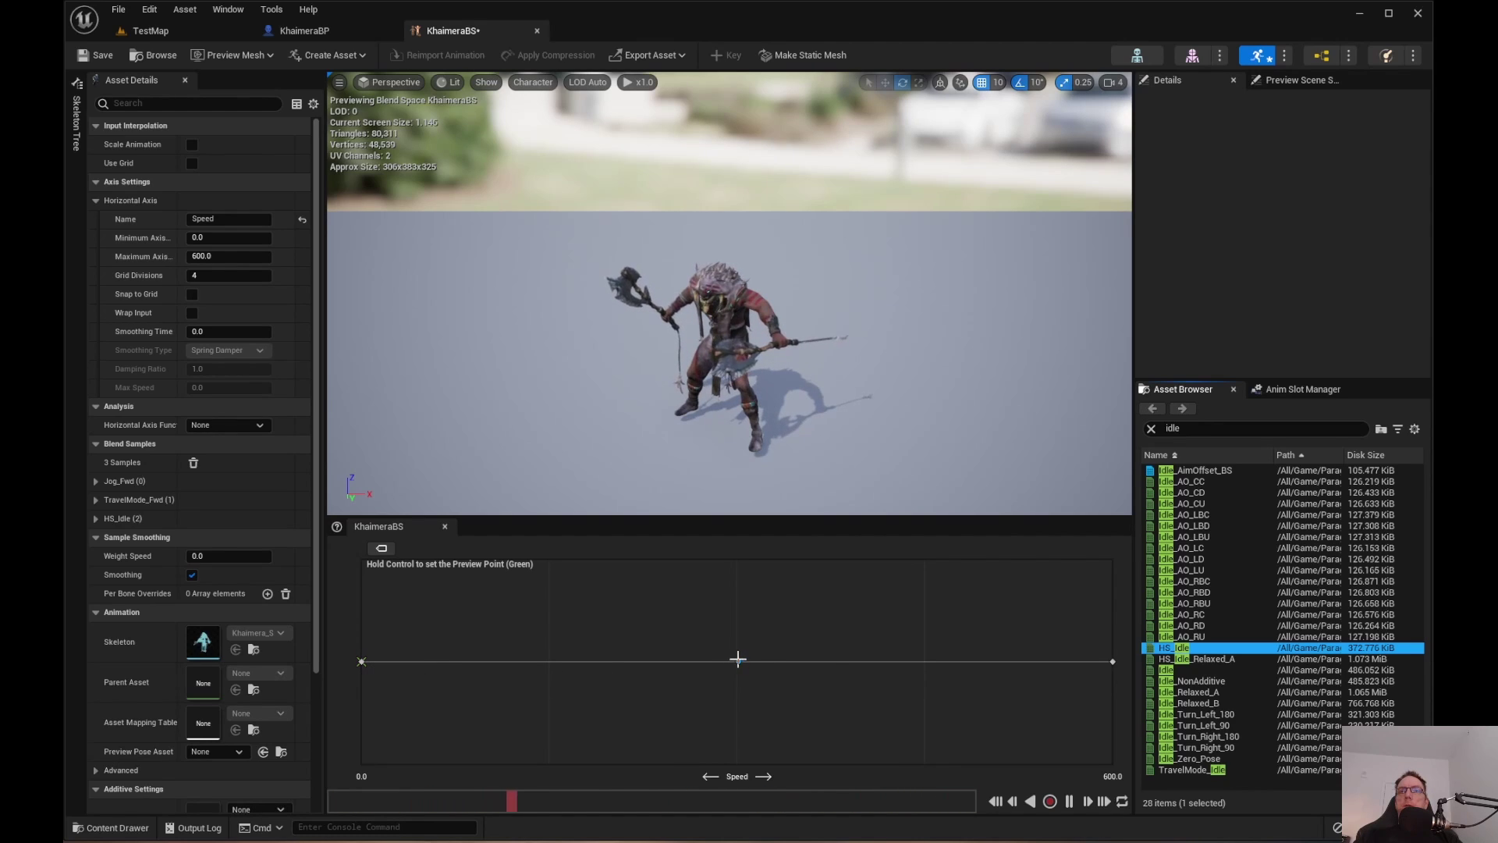
Check the samples placed on the Speed axis of KhaimeraBS, save the blend space and close it.
mouse_move(738, 661)
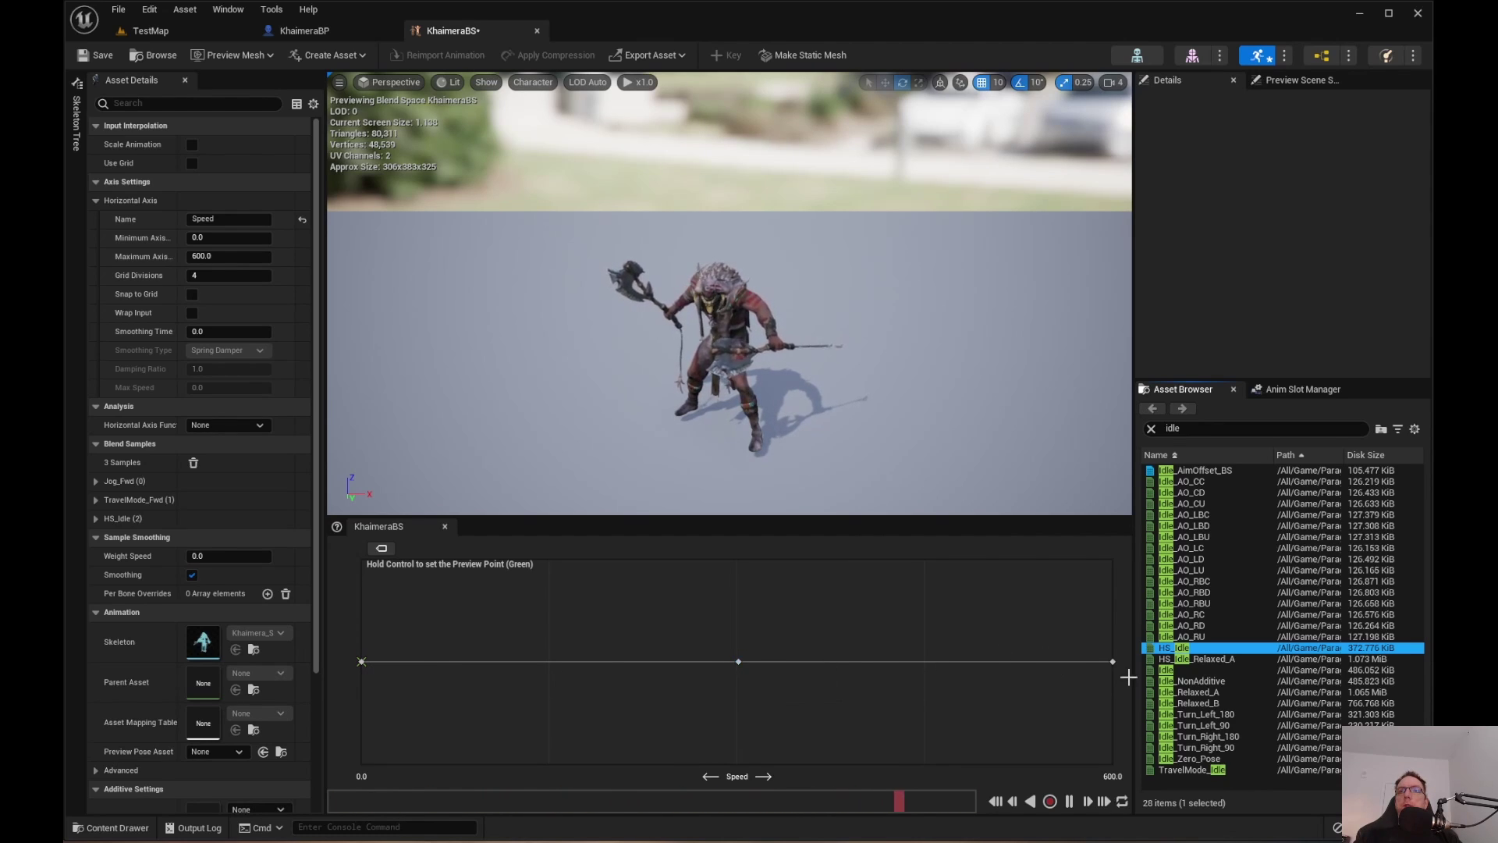
mouse_move(1113, 662)
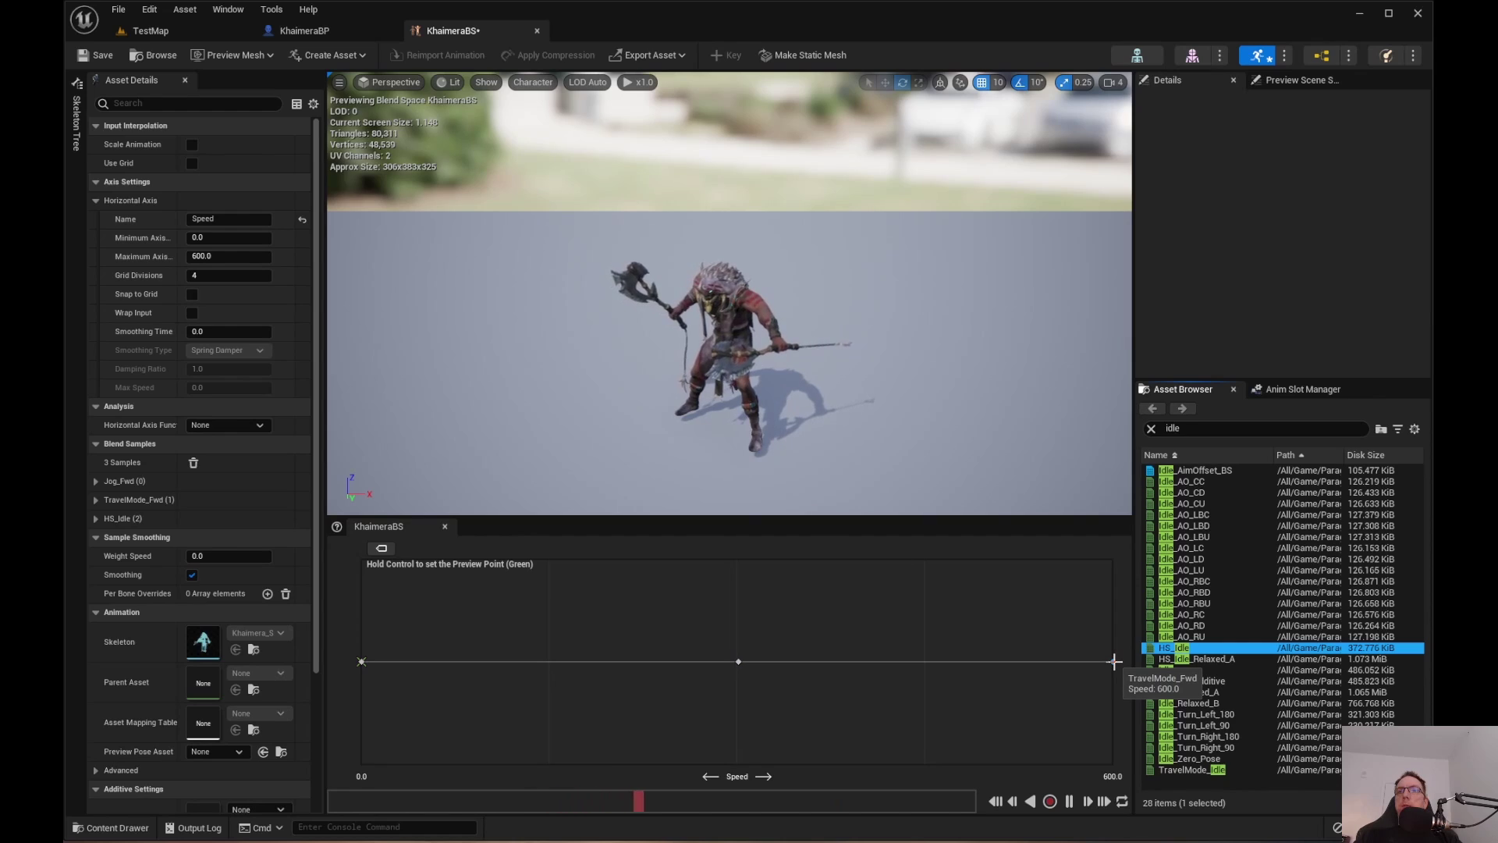
click(99, 58)
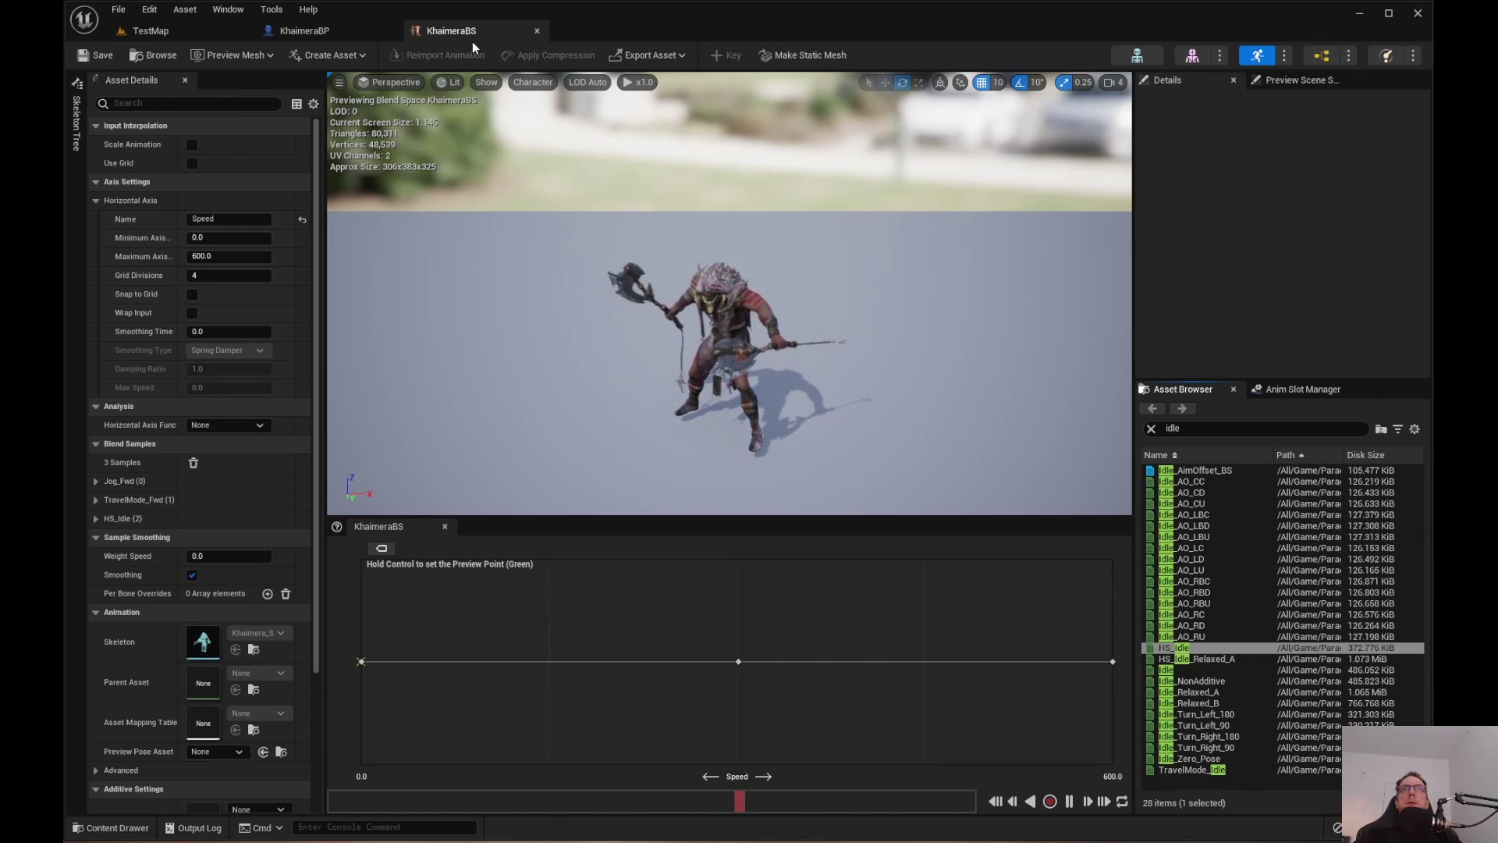
click(537, 31)
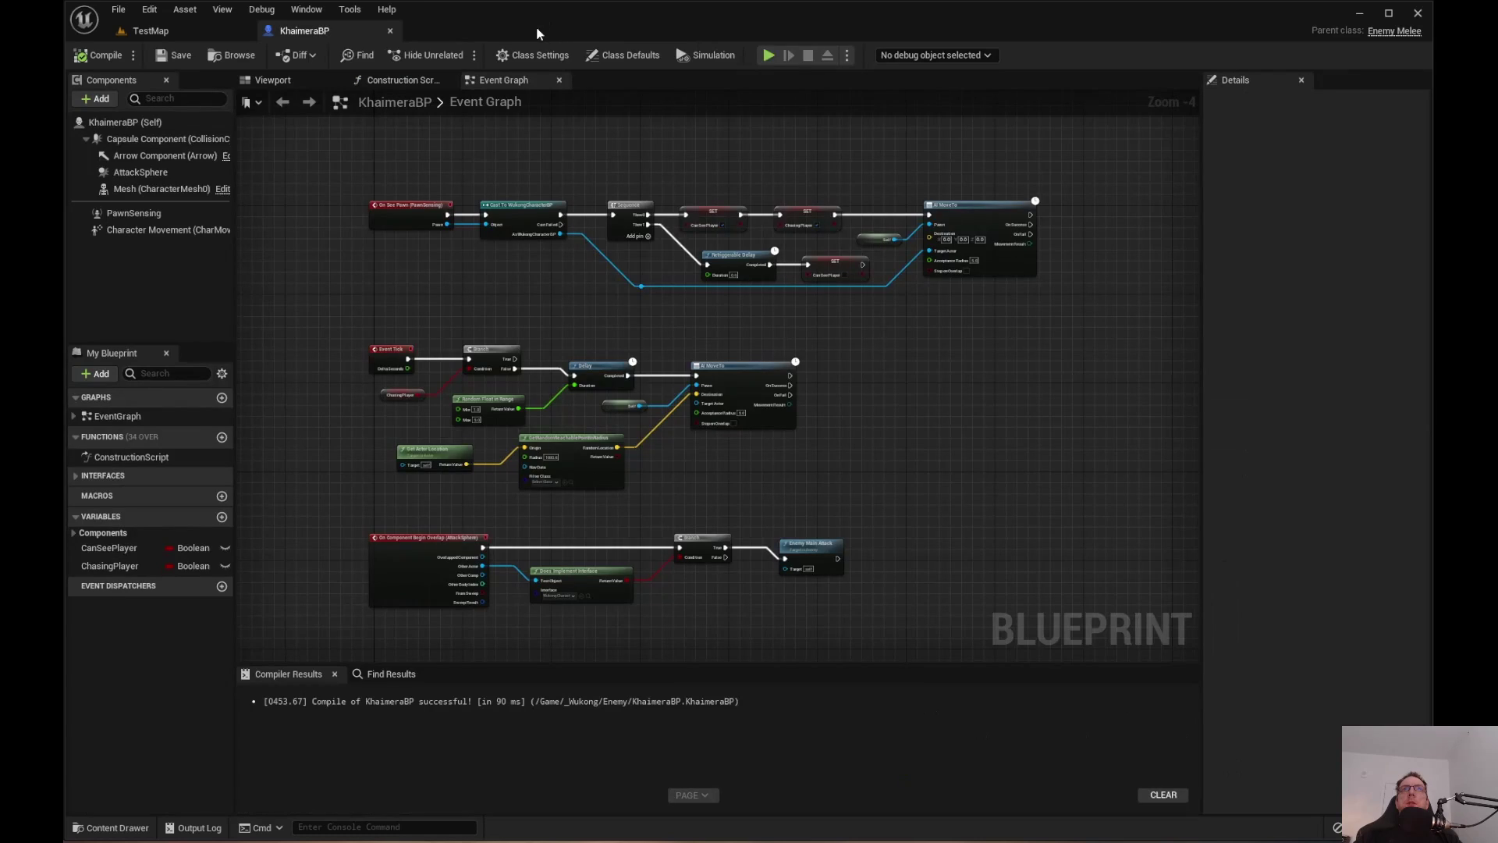
Open the KhaimeraAnimBP animation blueprint from the Enemy folder, look over its Event Graph and go to its AnimGraph.
key(ctrl+space)
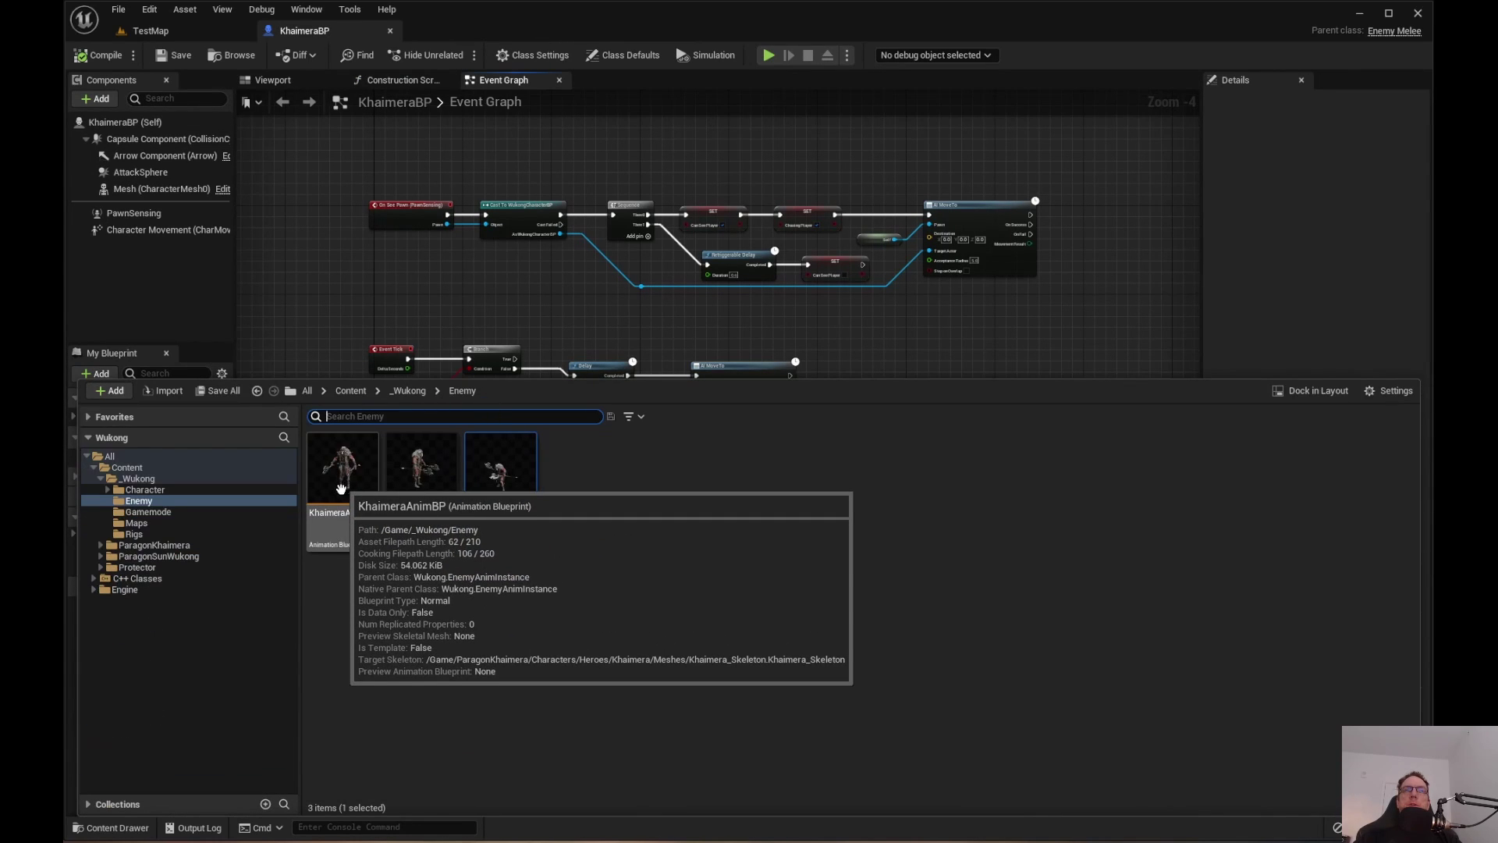
click(482, 641)
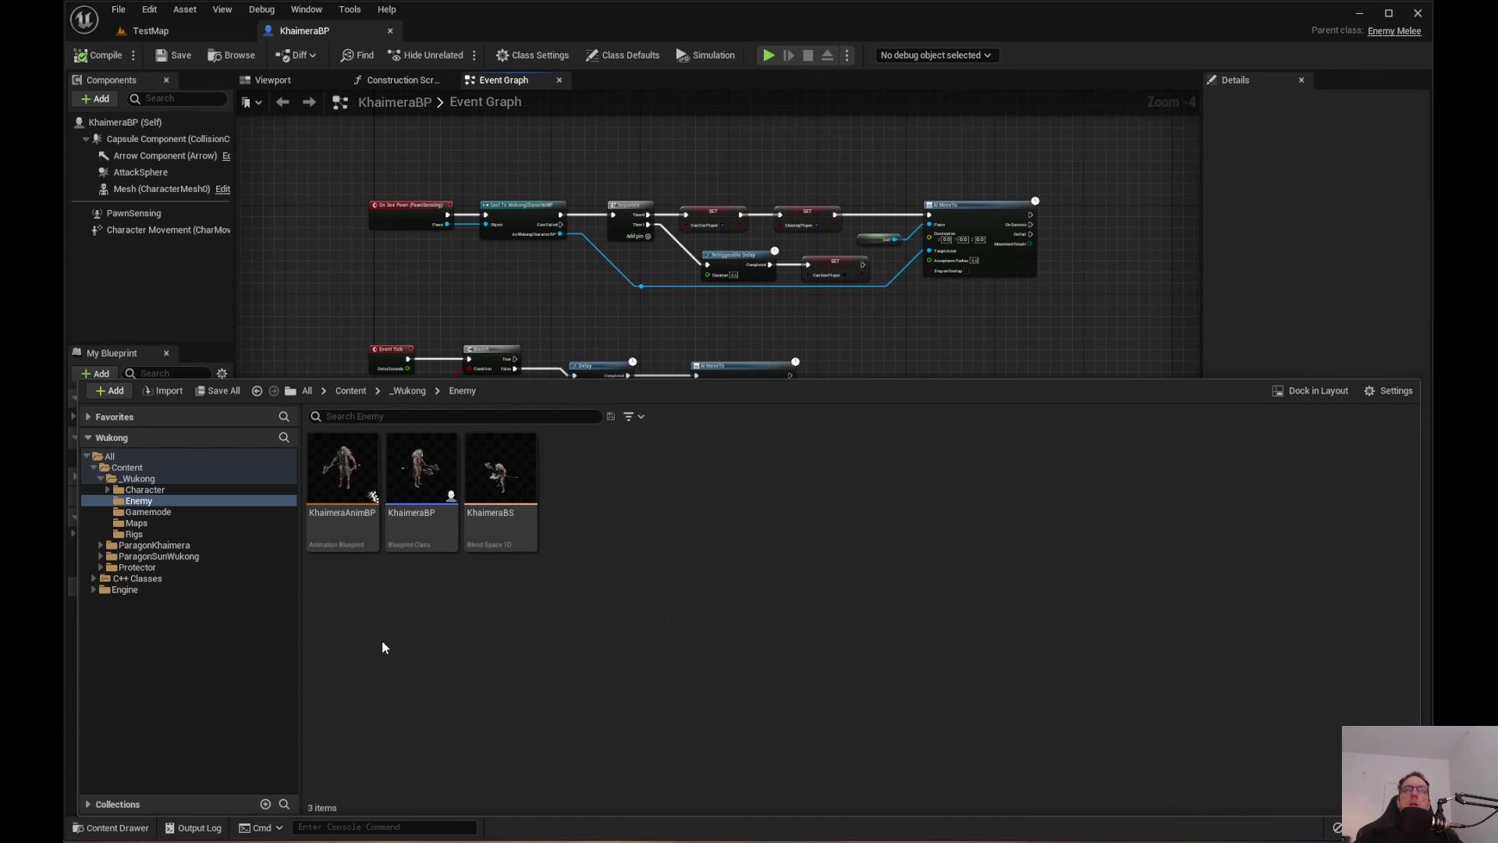
double_click(330, 479)
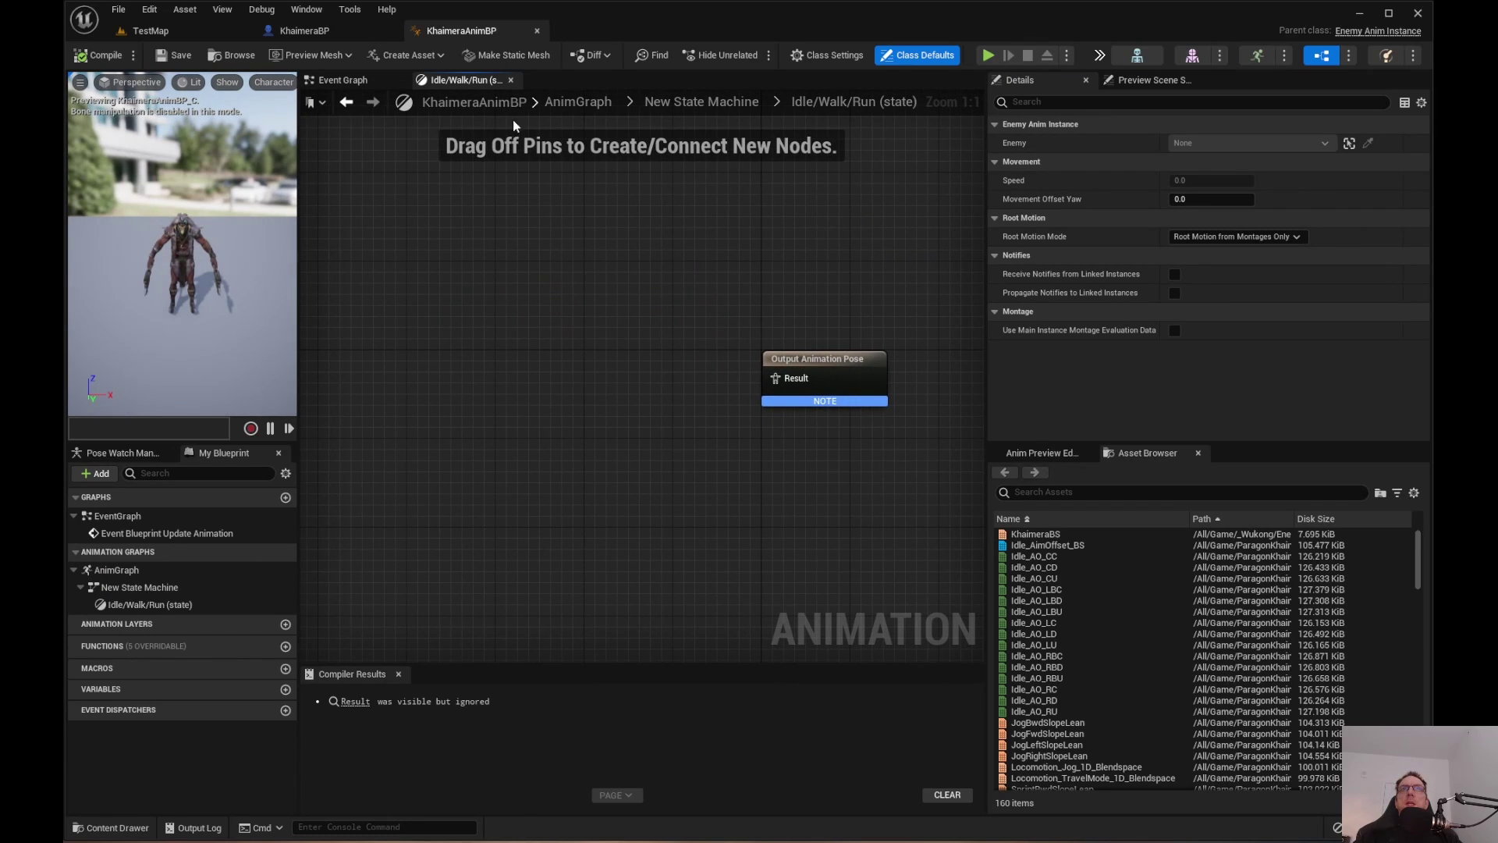
click(578, 102)
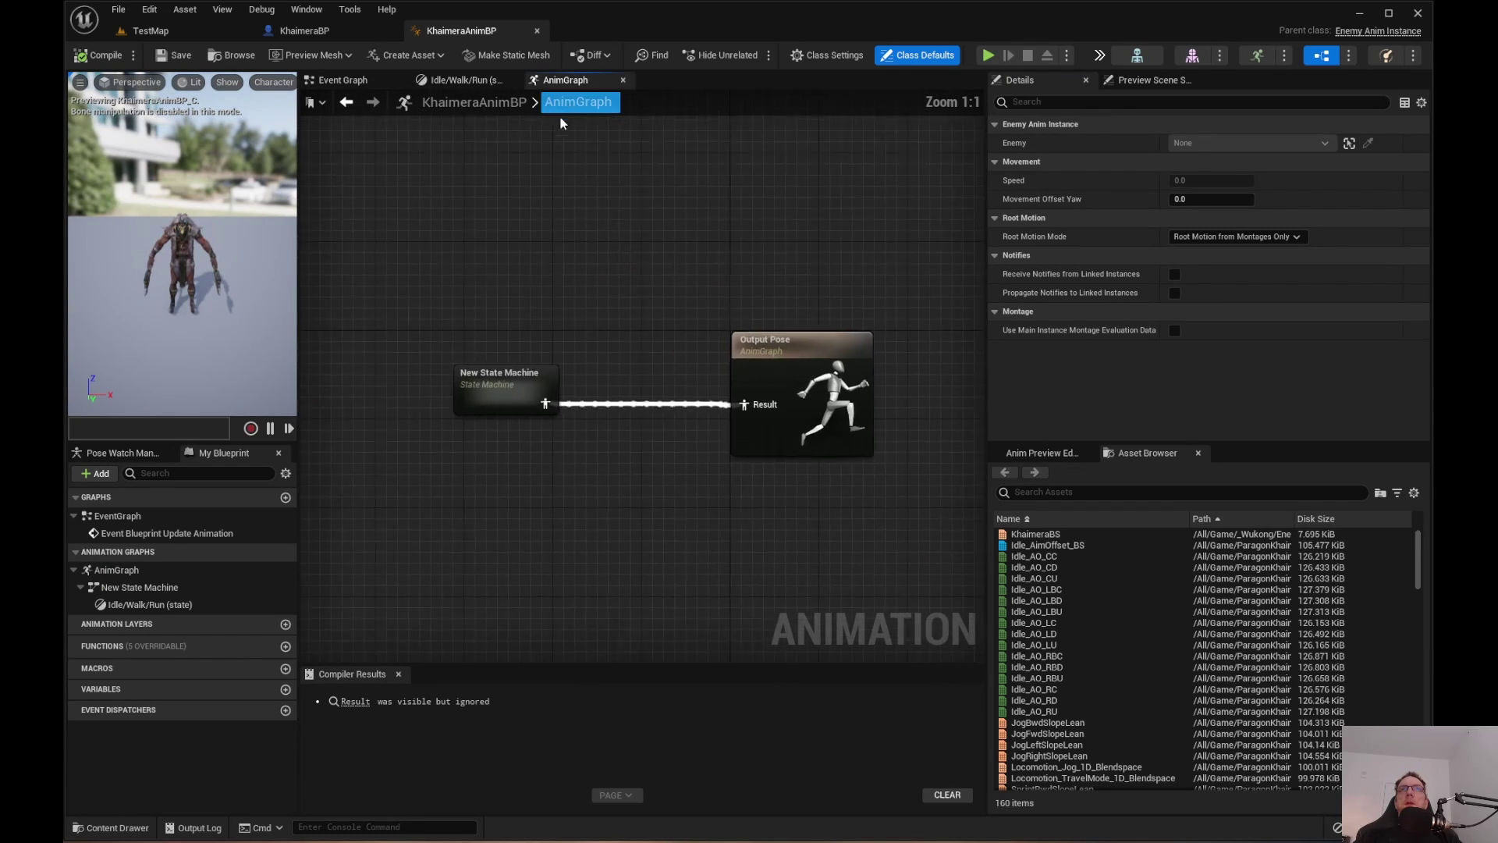
right_drag(632, 270, 626, 309)
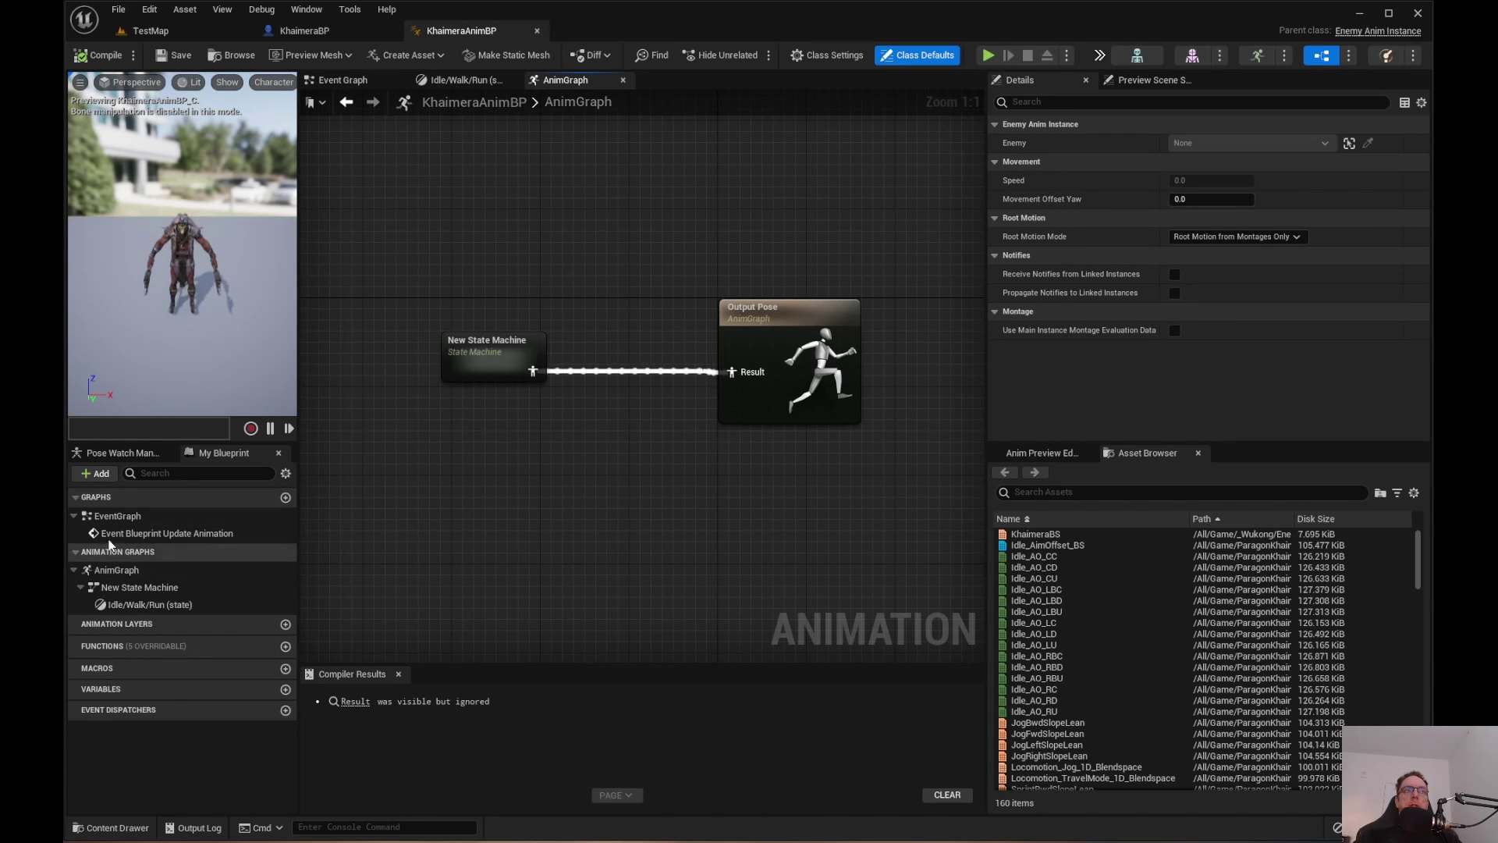
double_click(113, 517)
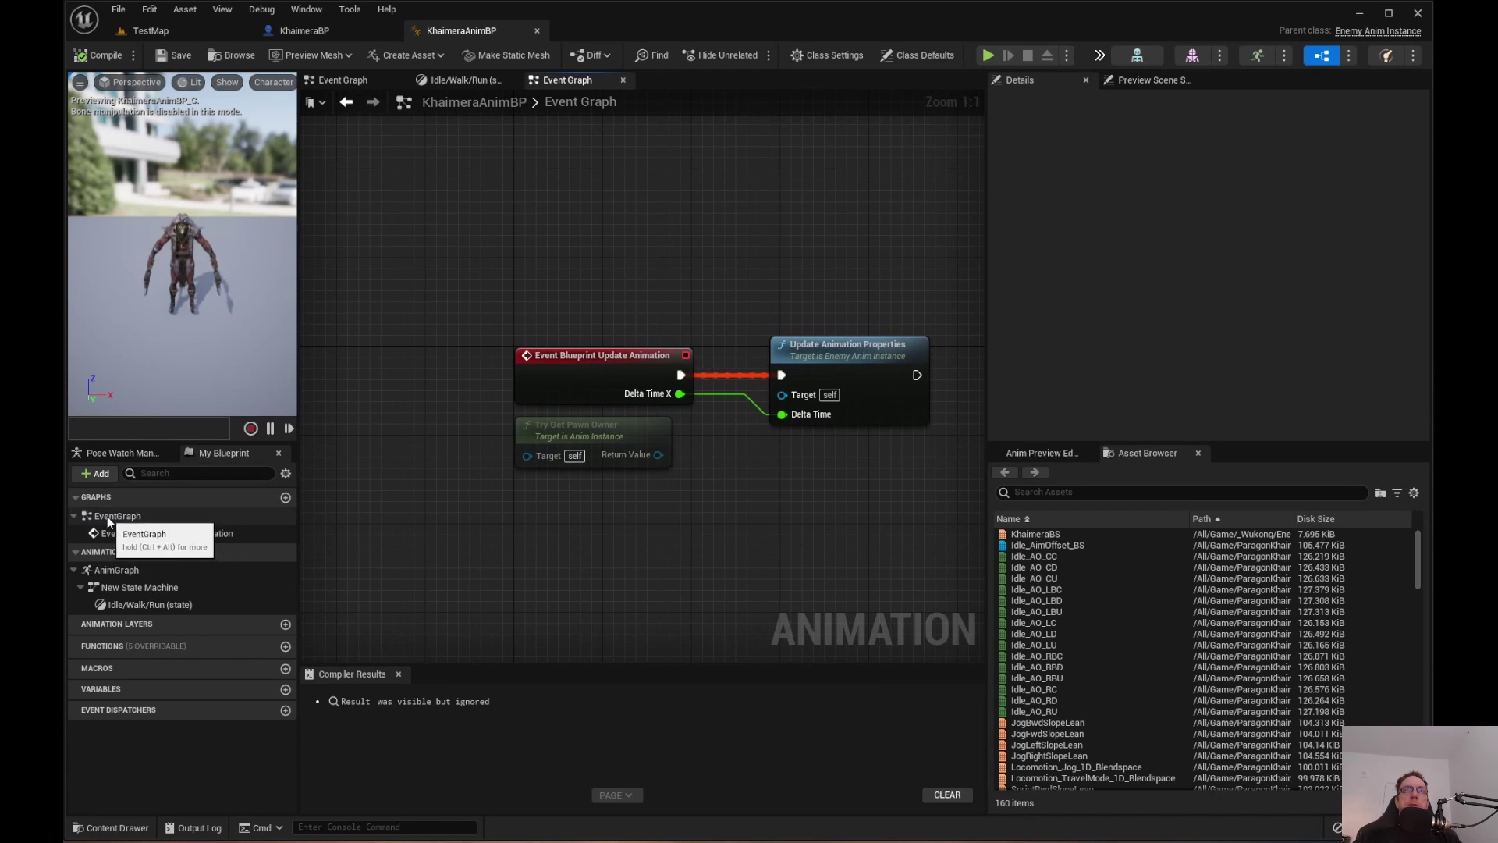
double_click(113, 571)
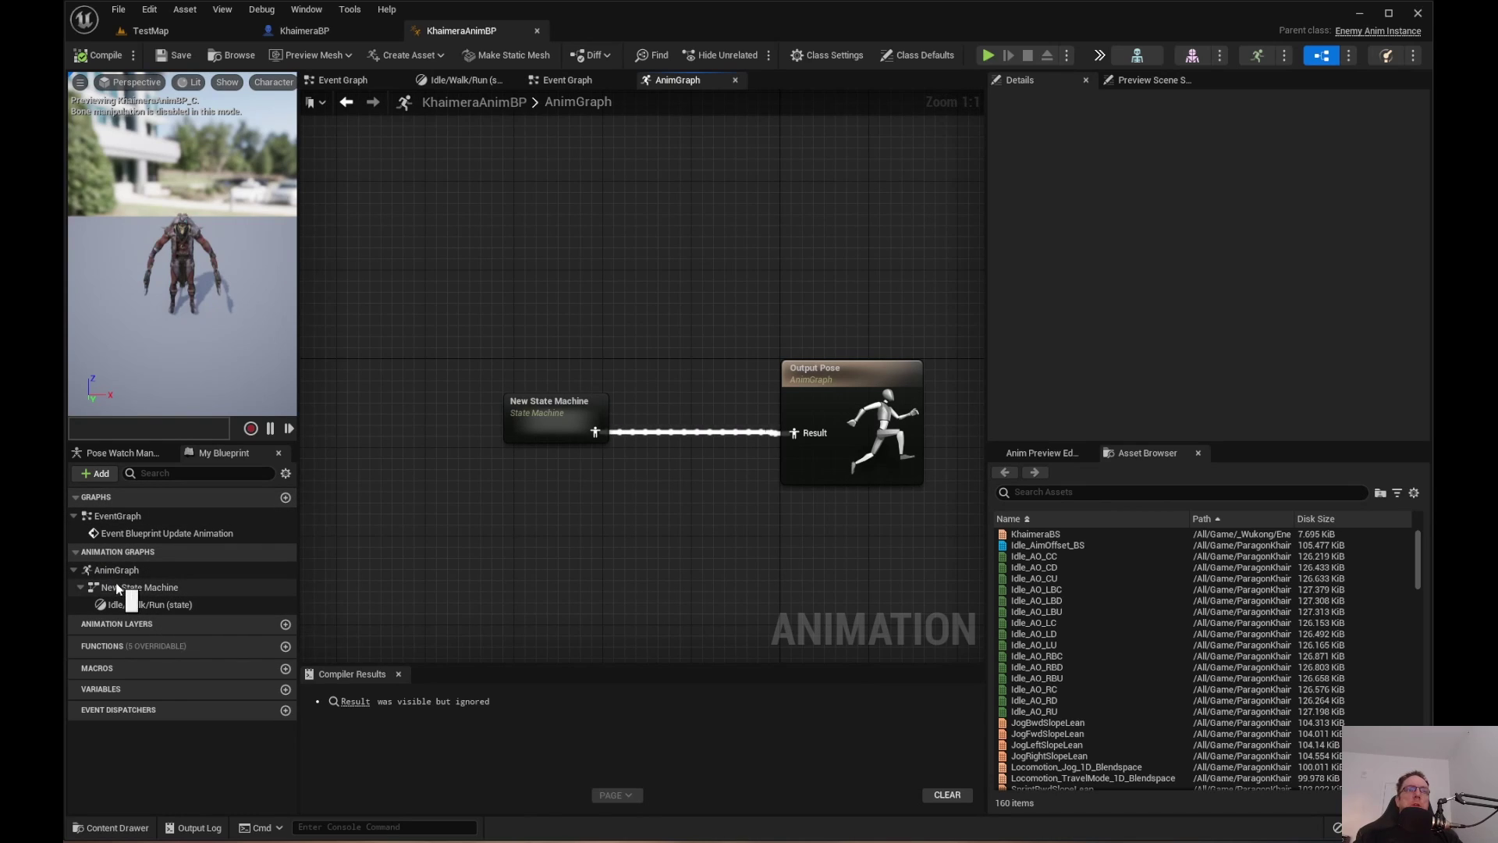
Rename the state machine feeding the Output Pose in the AnimGraph as Locomotion.
click(537, 421)
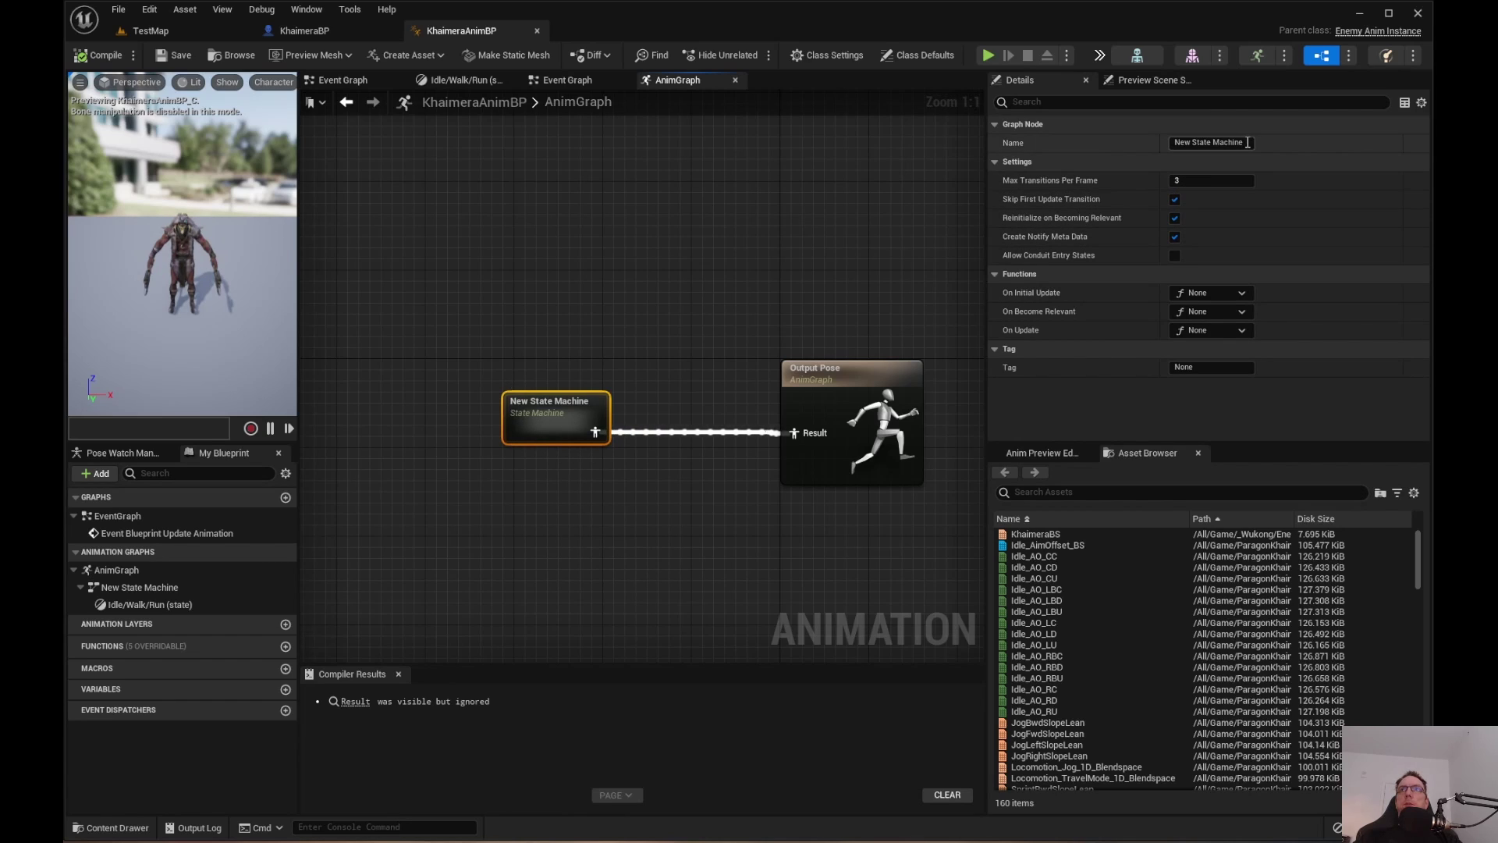
click(1177, 142)
text(Lo)
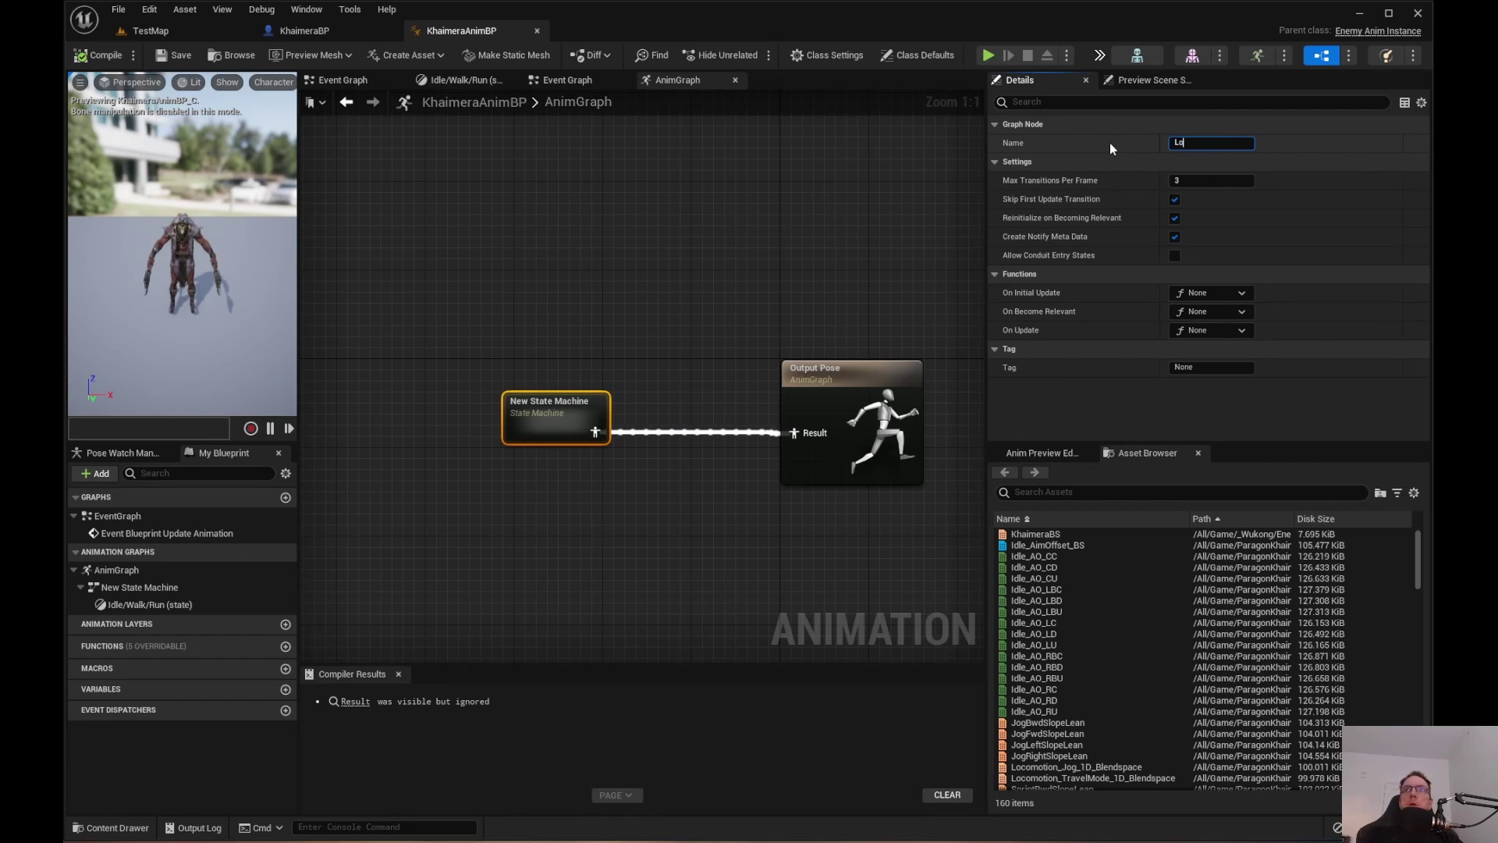
text(comotion)
key(Return)
click(522, 494)
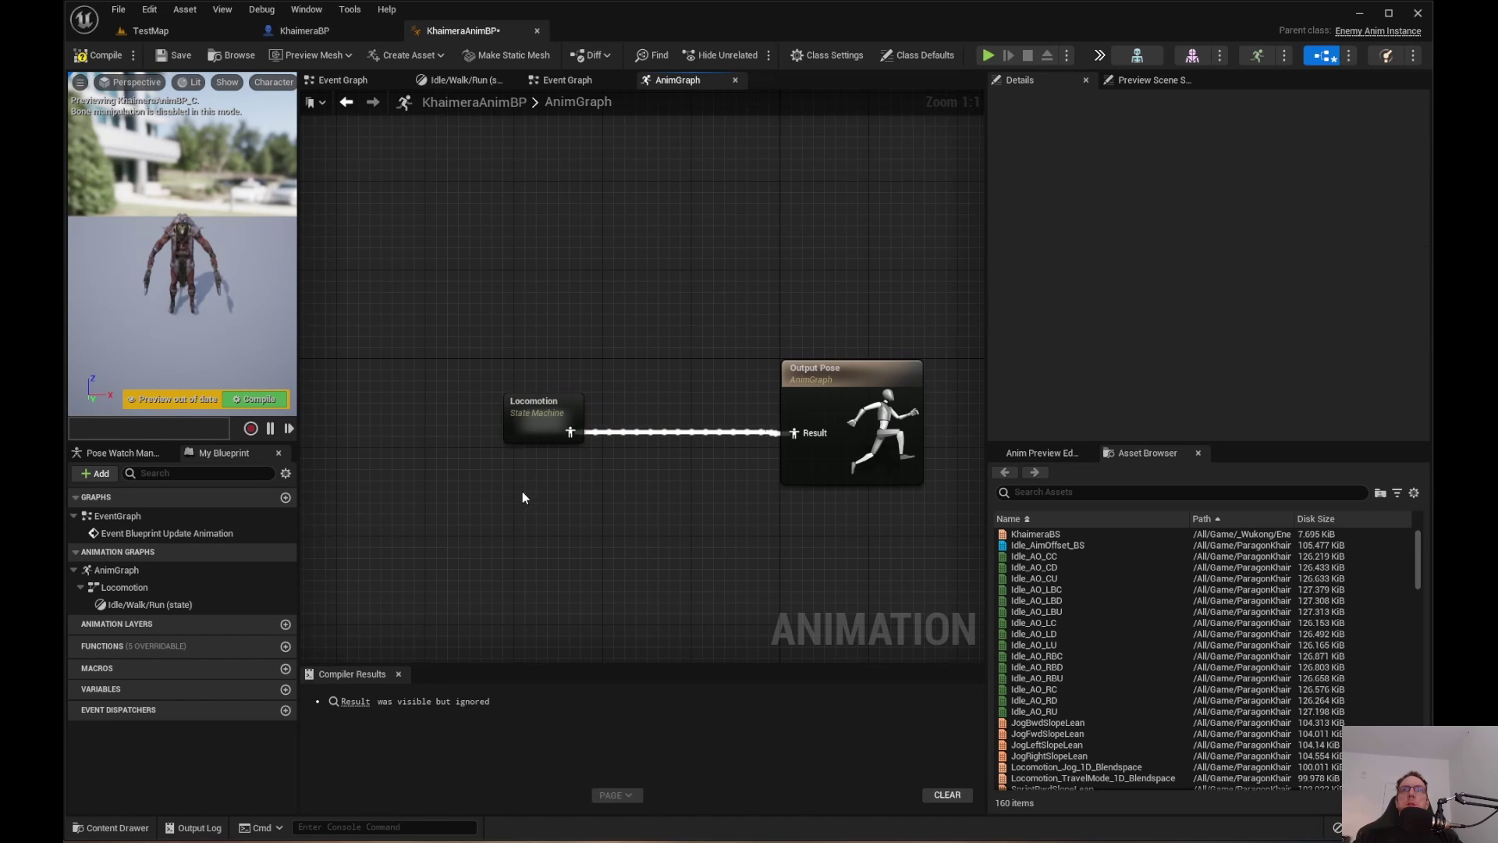
Open the Idle/Walk/Run state inside Locomotion and add a KhaimeraBS blend space player beside the Output Animation Pose.
double_click(531, 422)
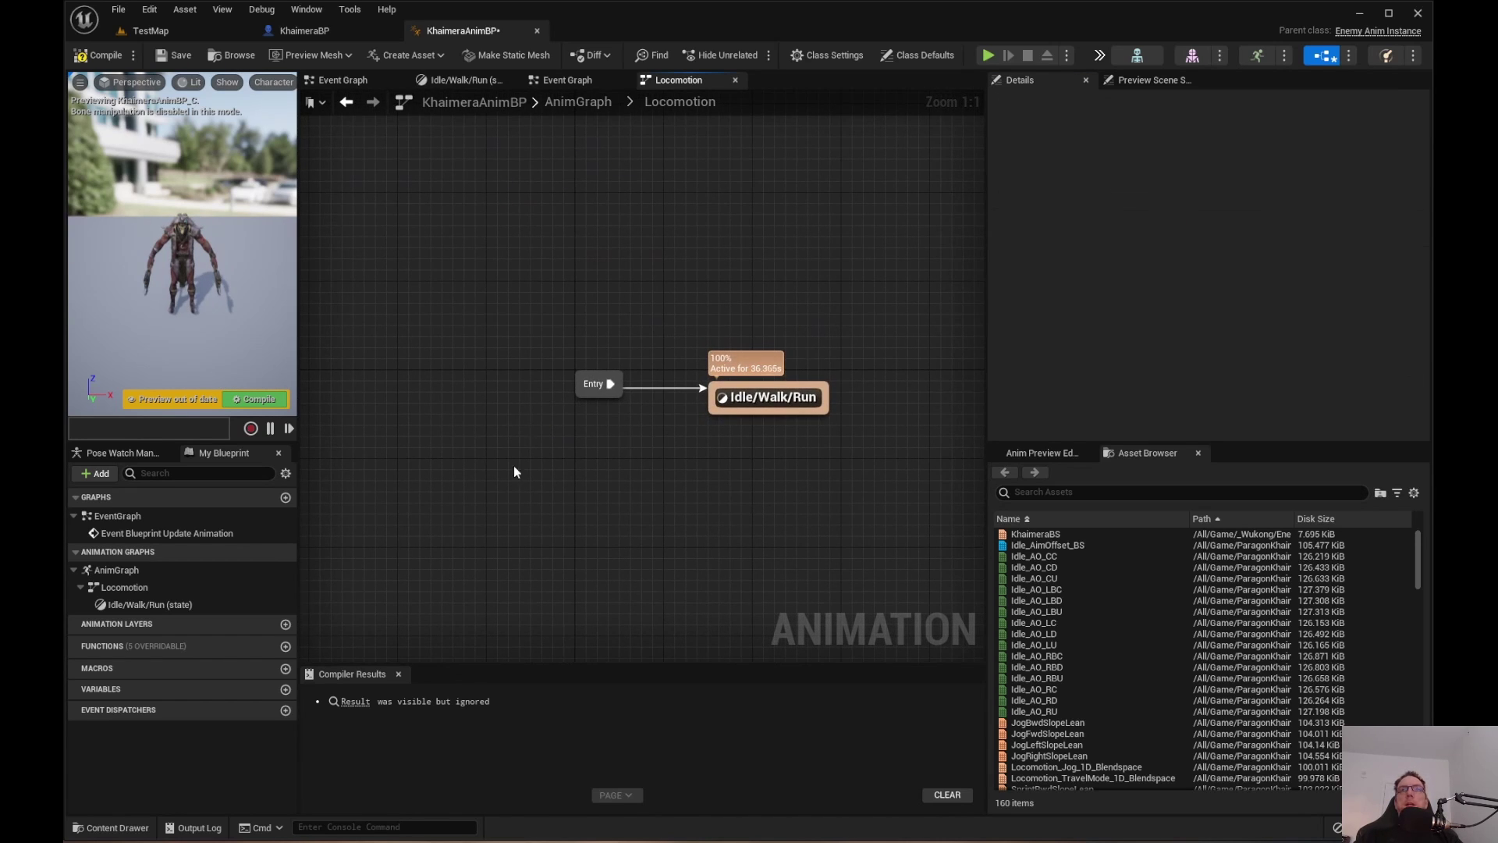
right_drag(646, 479, 559, 451)
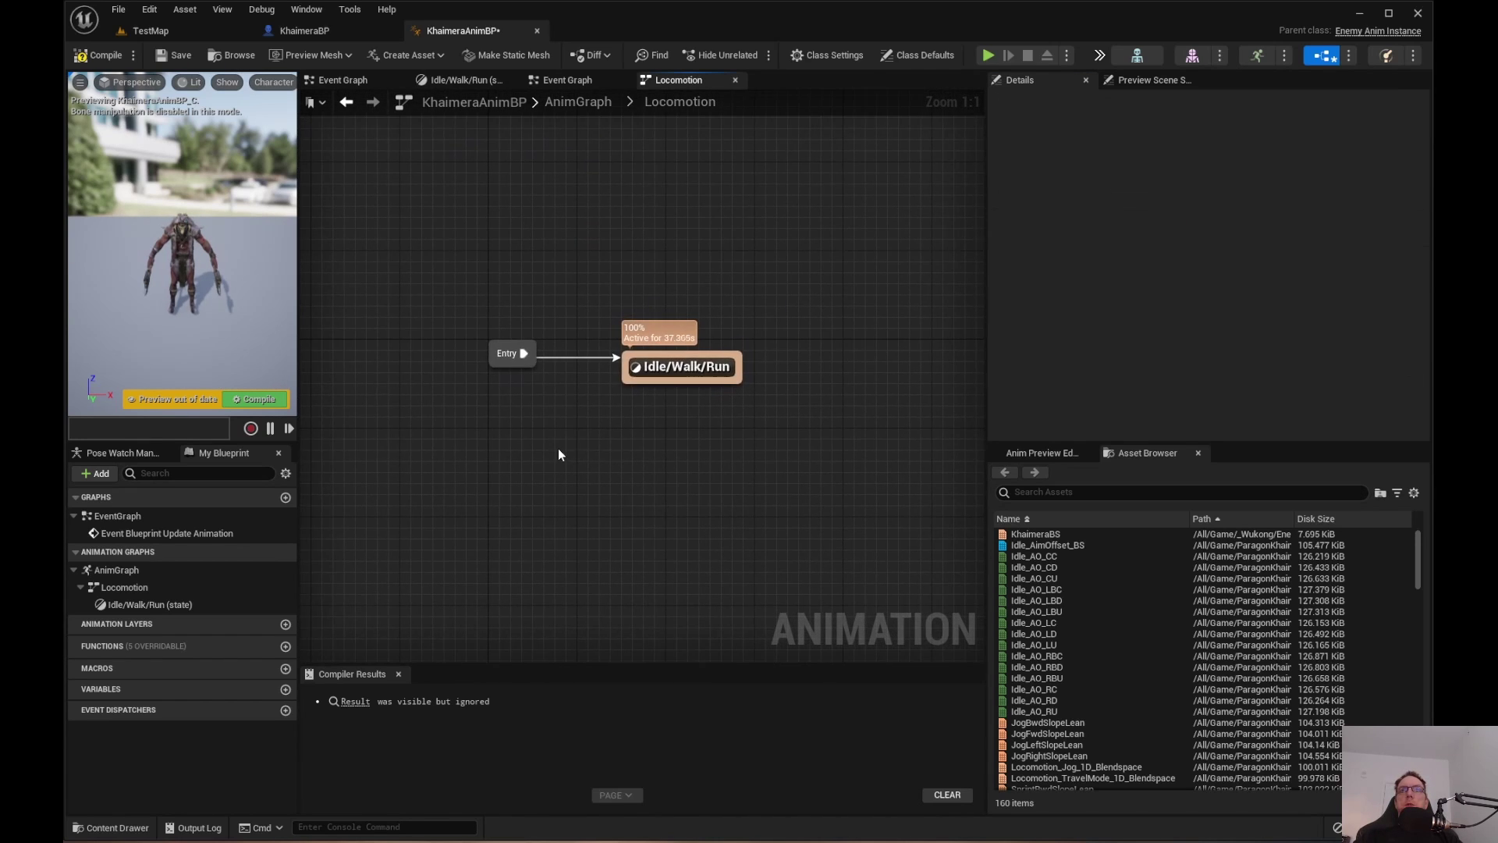
double_click(681, 364)
right_drag(505, 495, 584, 497)
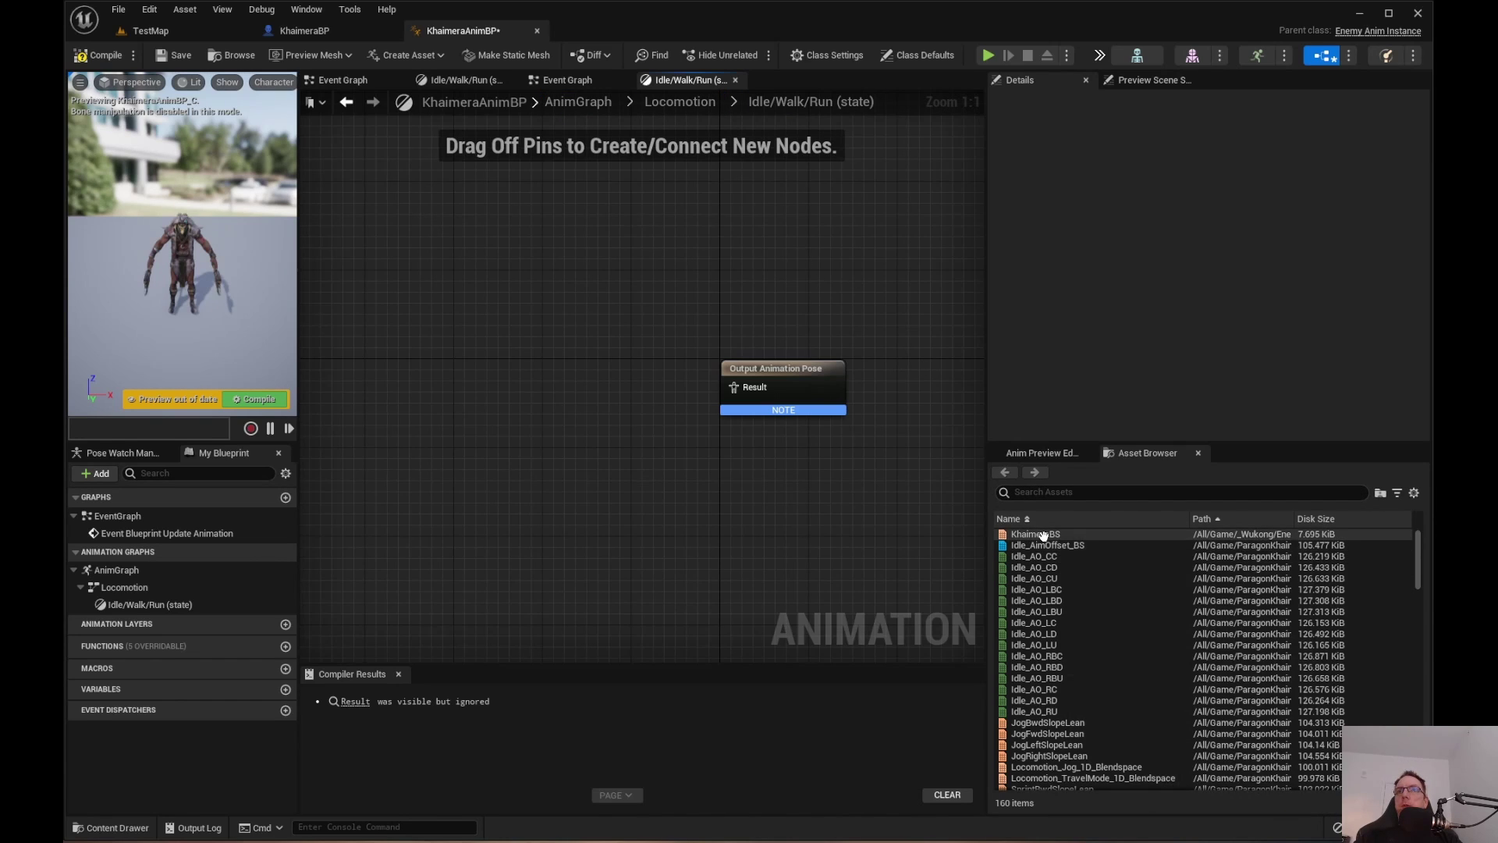
mouse_move(1043, 533)
drag(1043, 534, 604, 367)
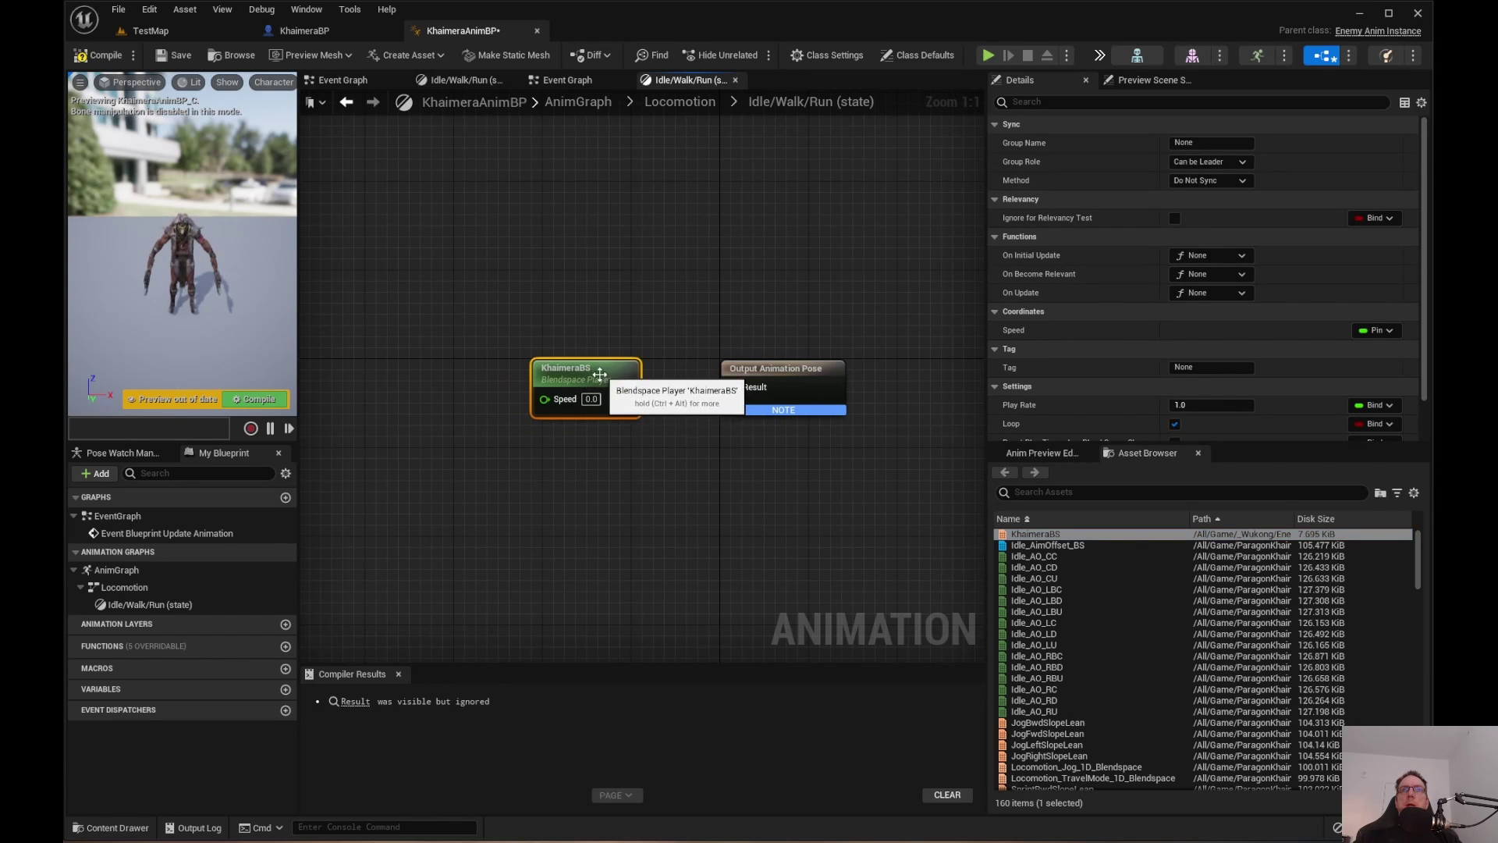
click(463, 523)
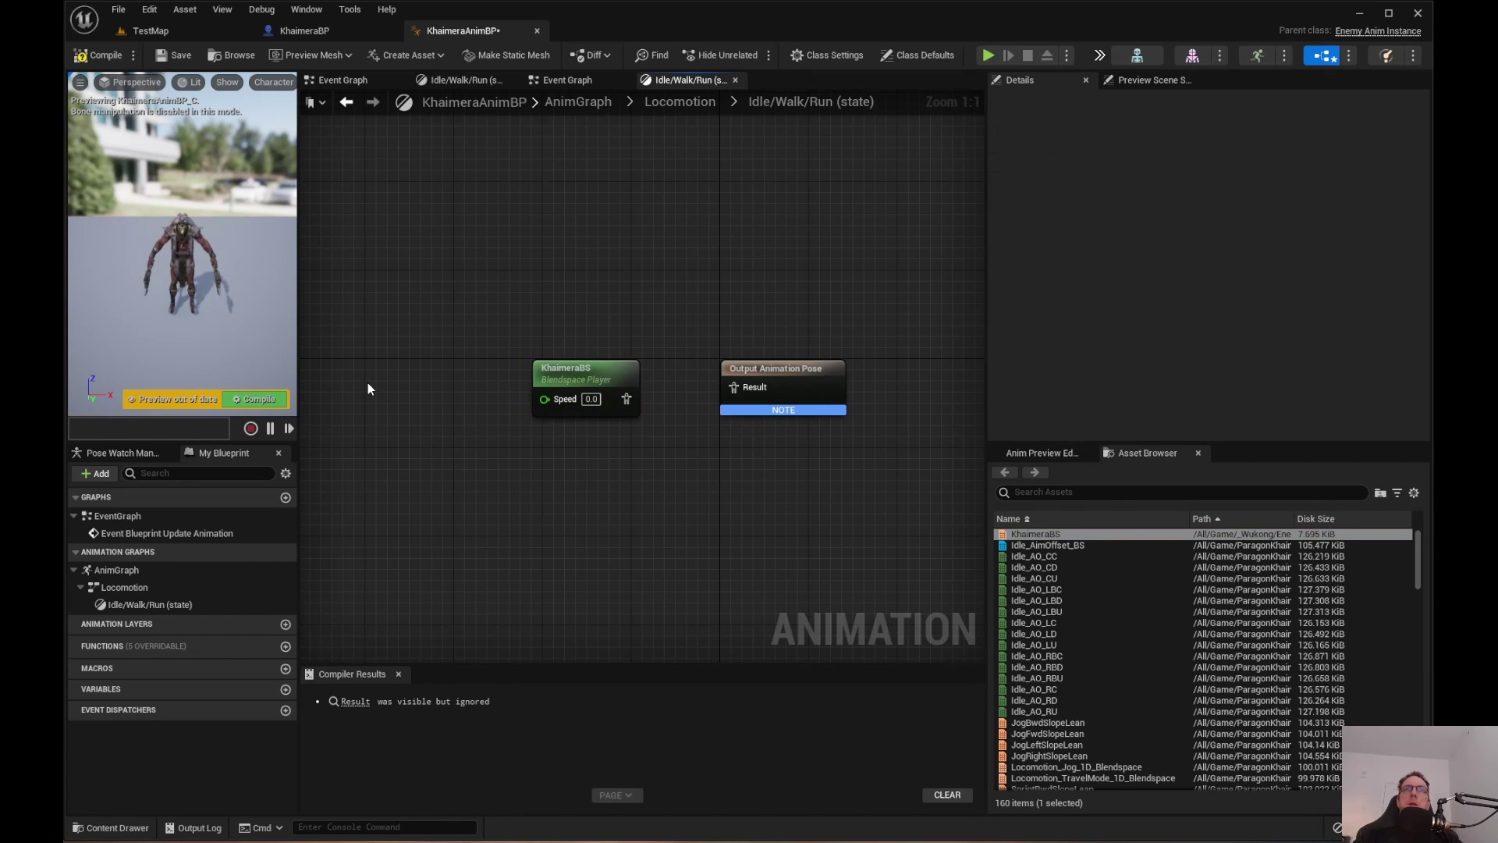
Add a getter node for the Speed movement variable in front of the KhaimeraBS player.
right_click(370, 351)
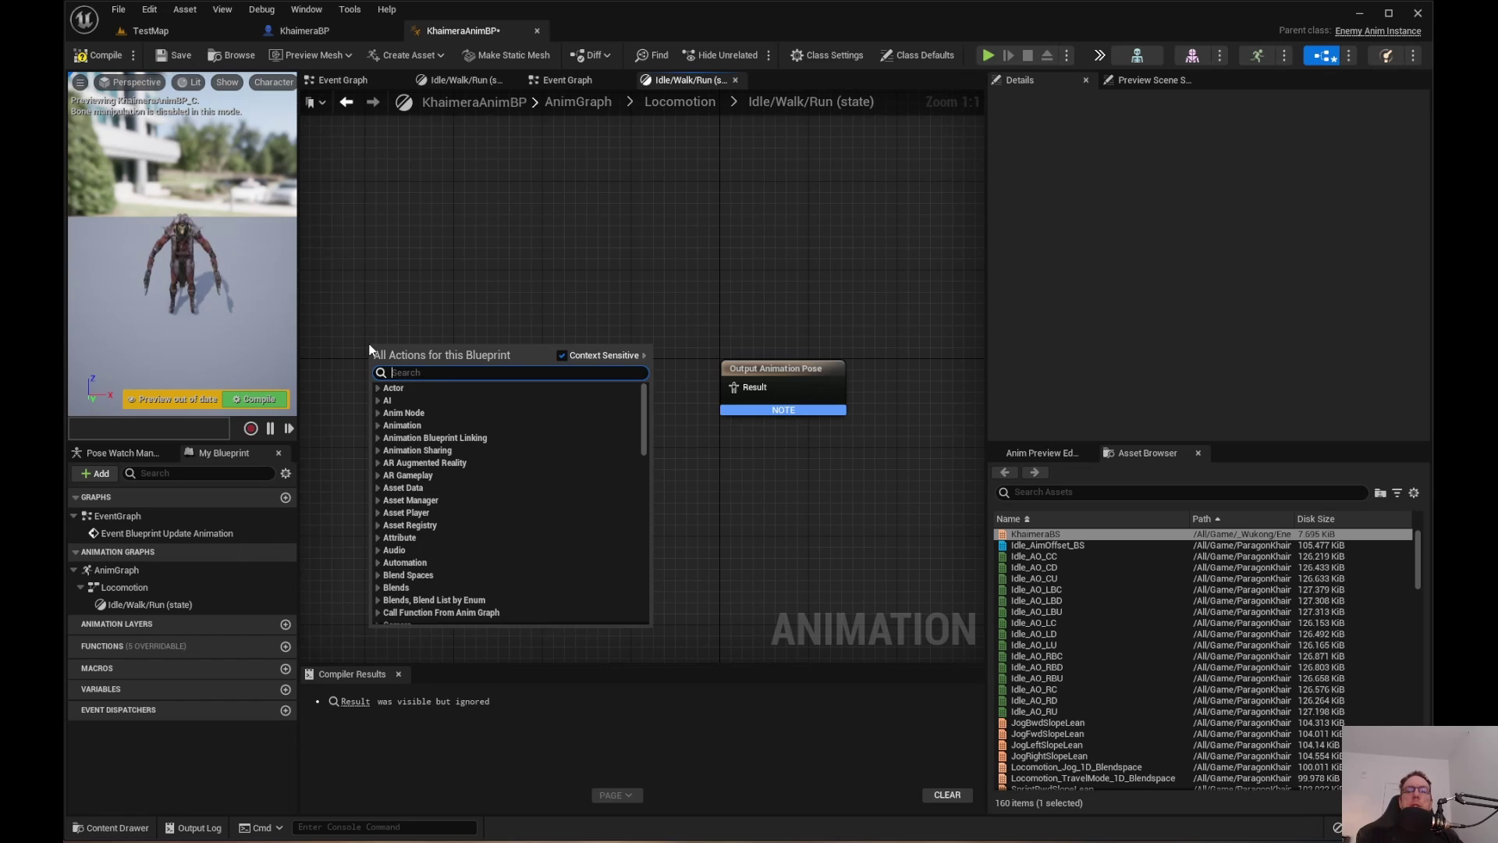
text(speed)
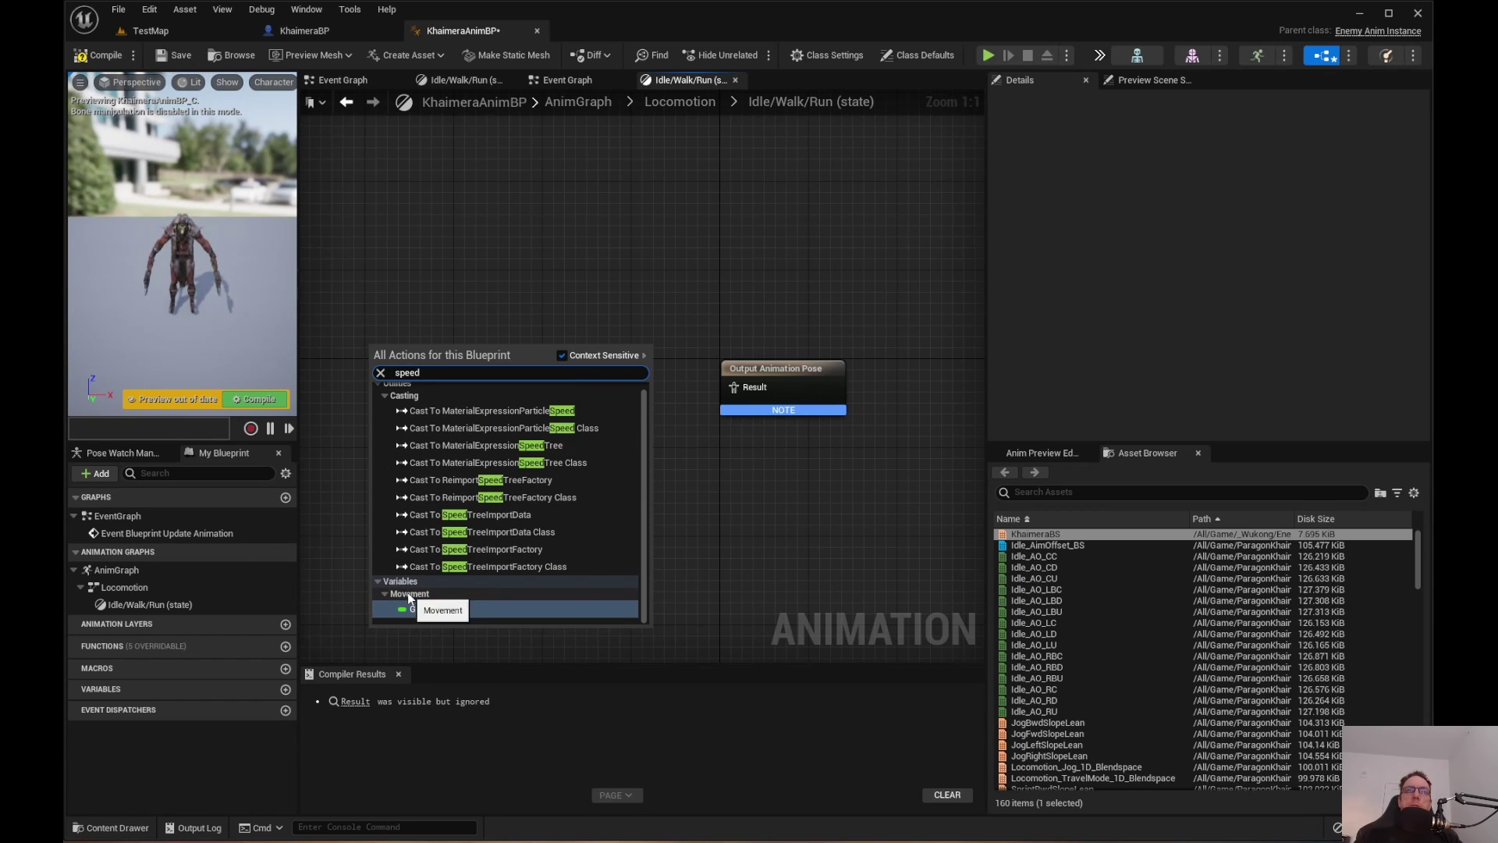
click(434, 610)
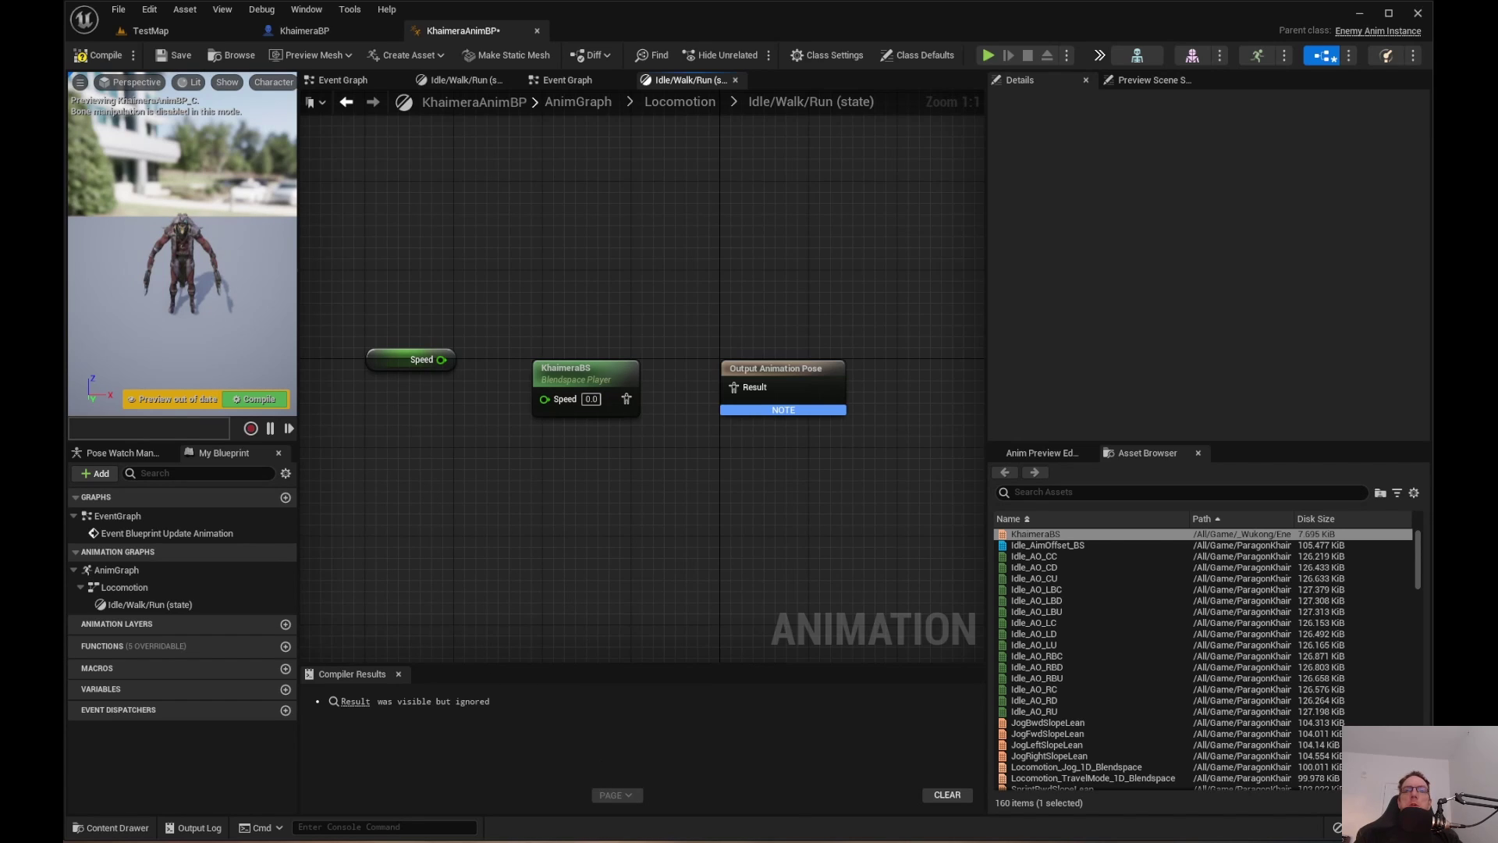
Switch to Rider, look through Enemy.h, then open EnemyAnimInstance.h from the Public/Enemy source folder and examine the Speed variable's declaration.
key(alt+Tab)
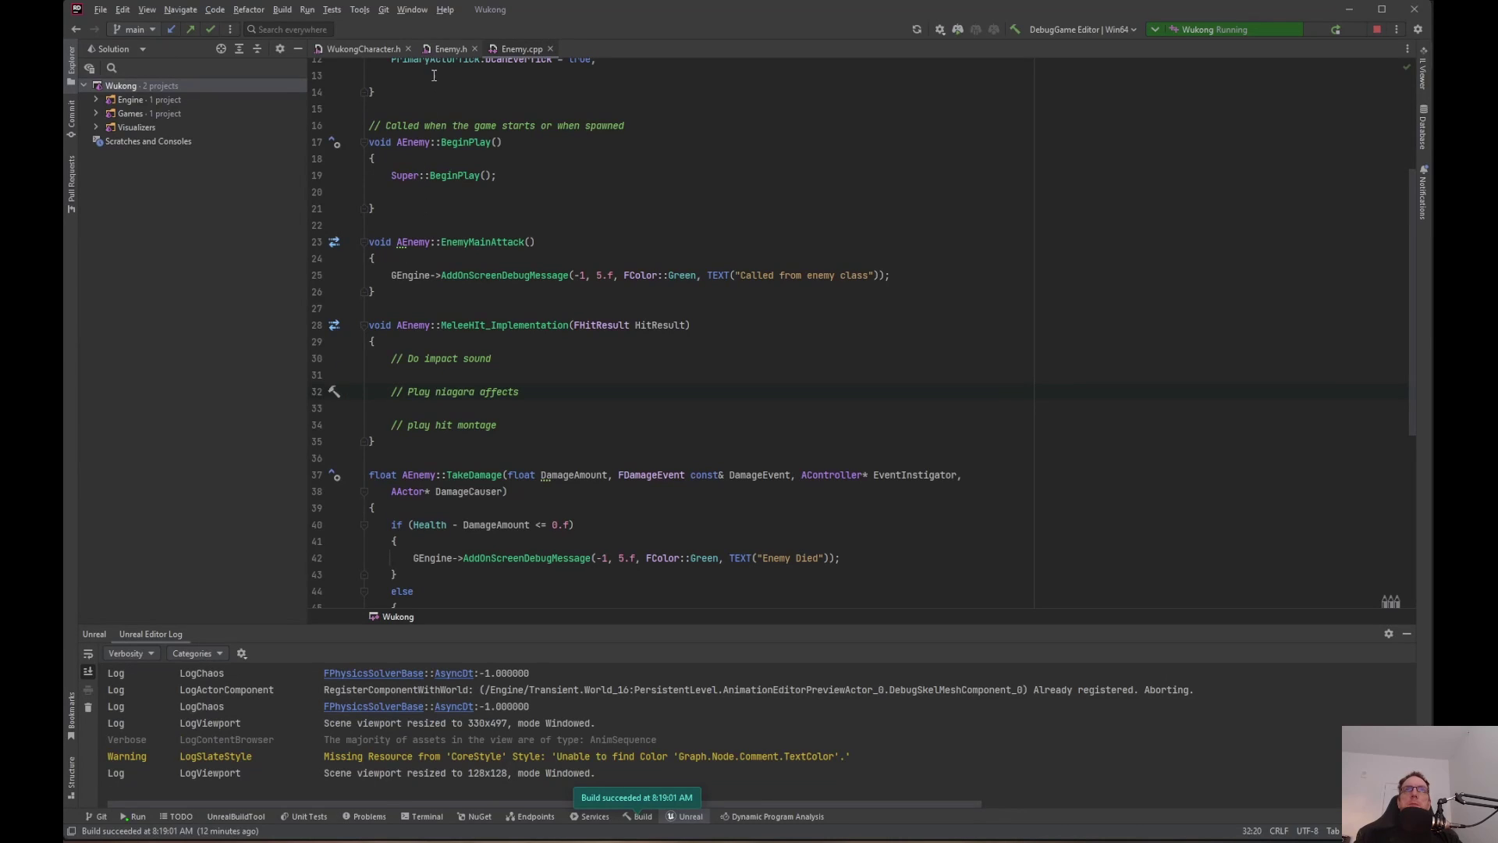
click(451, 49)
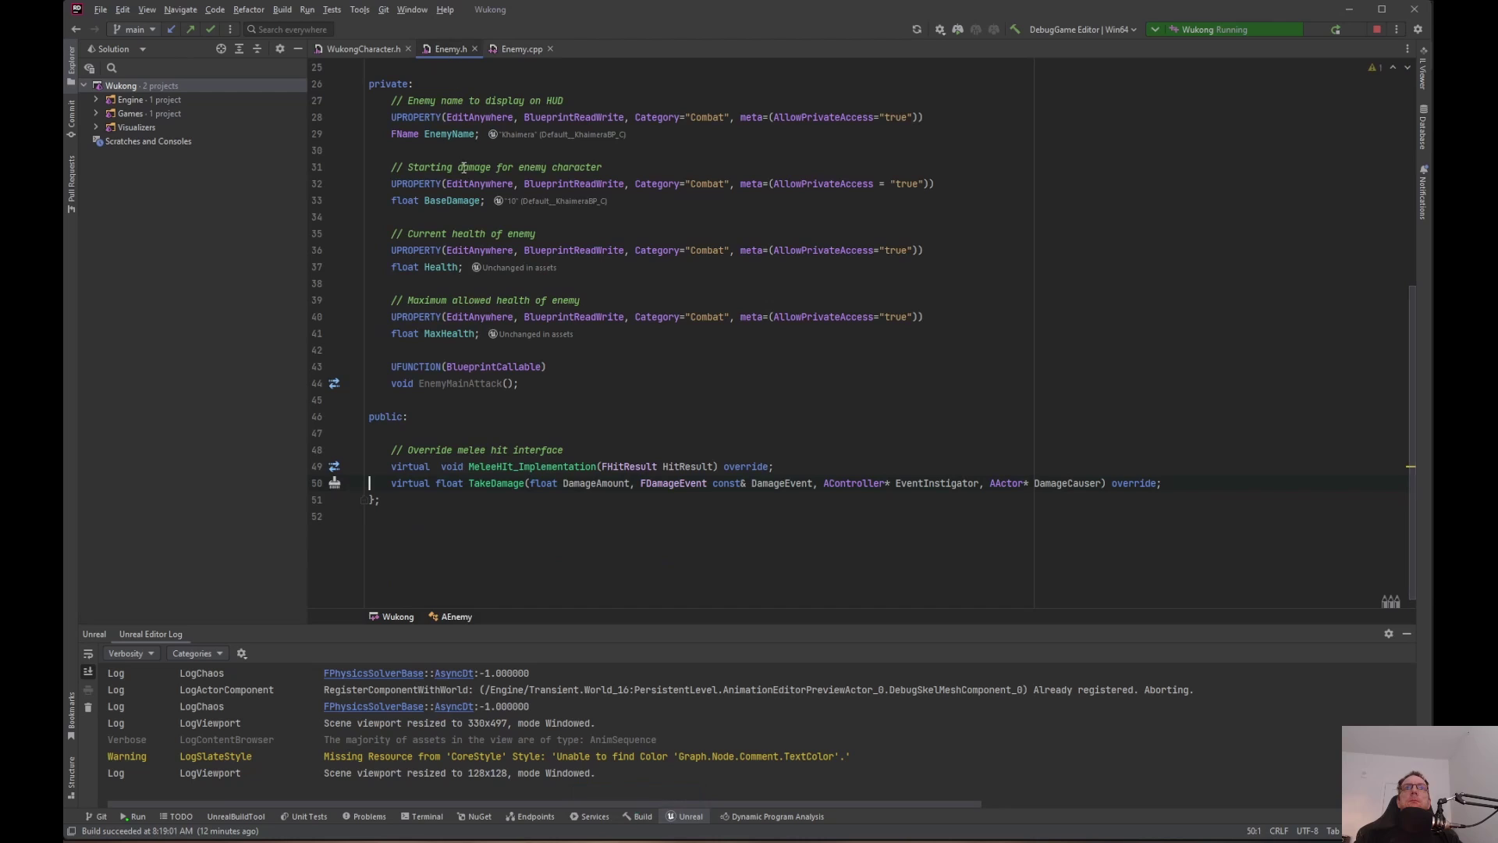
scroll(508, 265, up, 5)
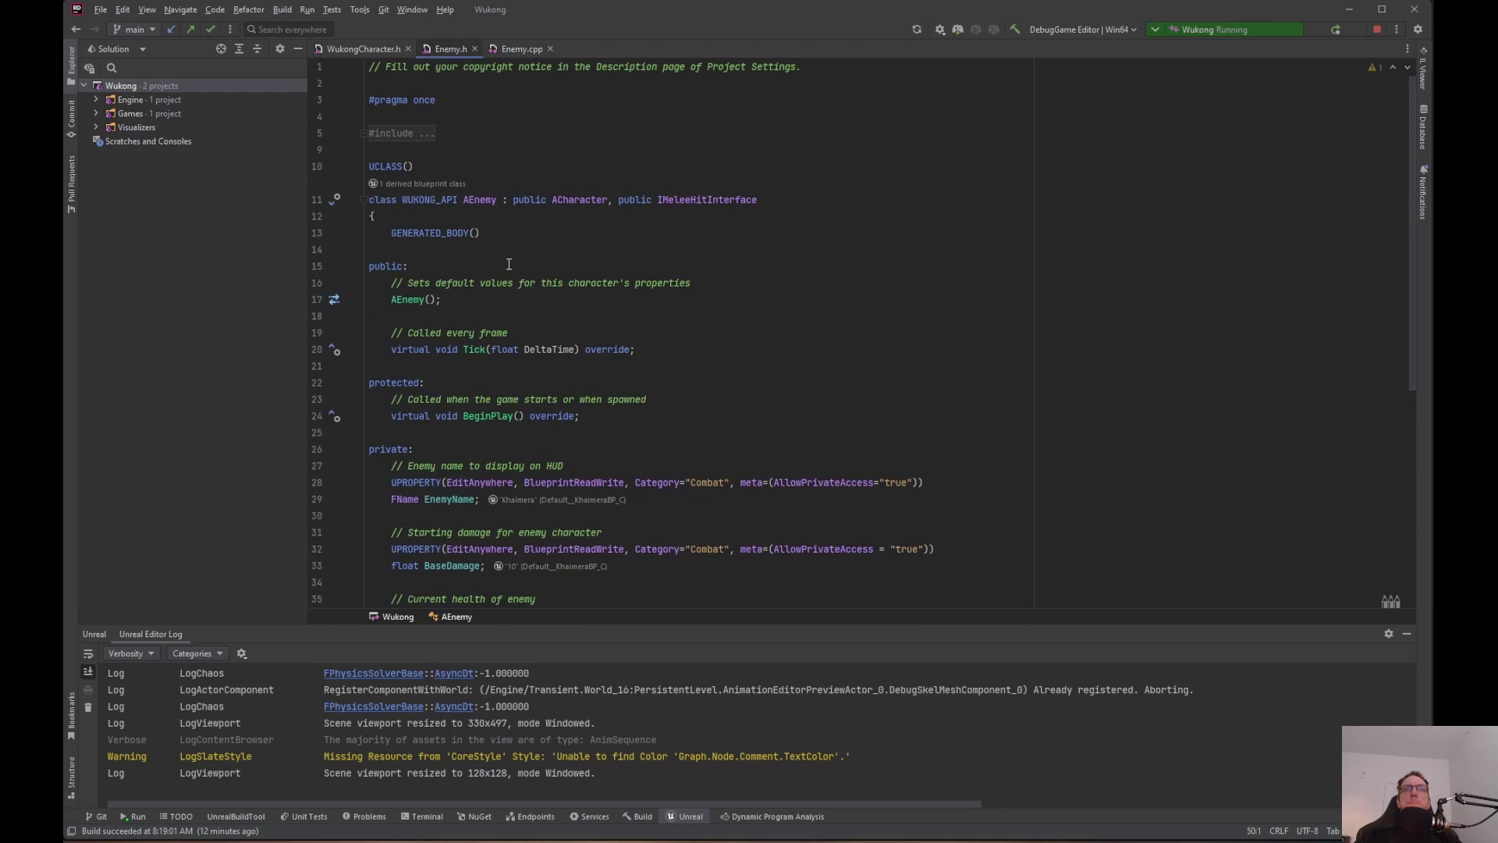
scroll(511, 262, down, 8)
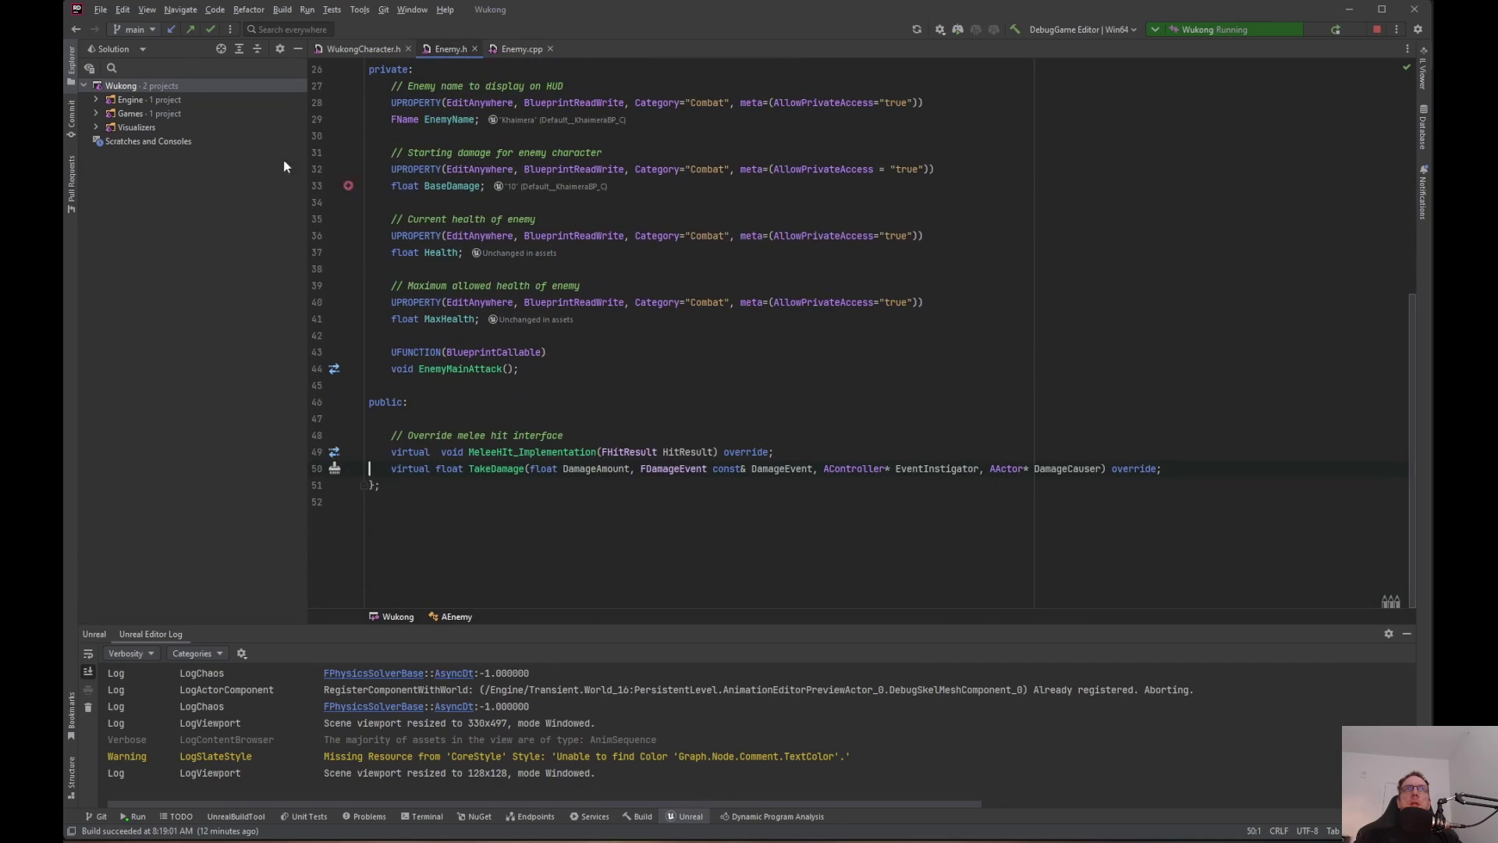
click(97, 114)
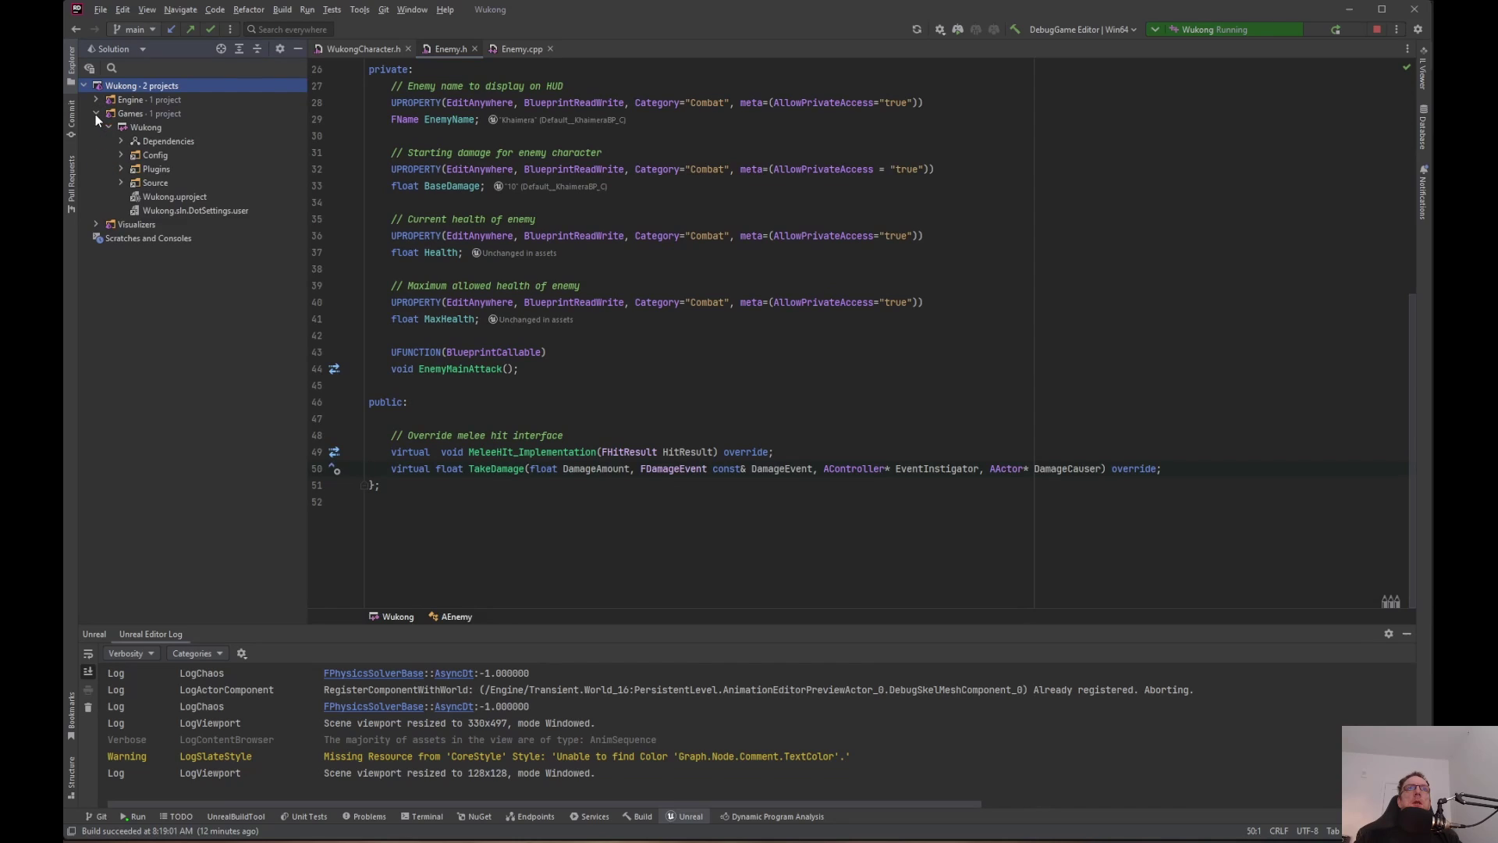
click(122, 183)
click(134, 197)
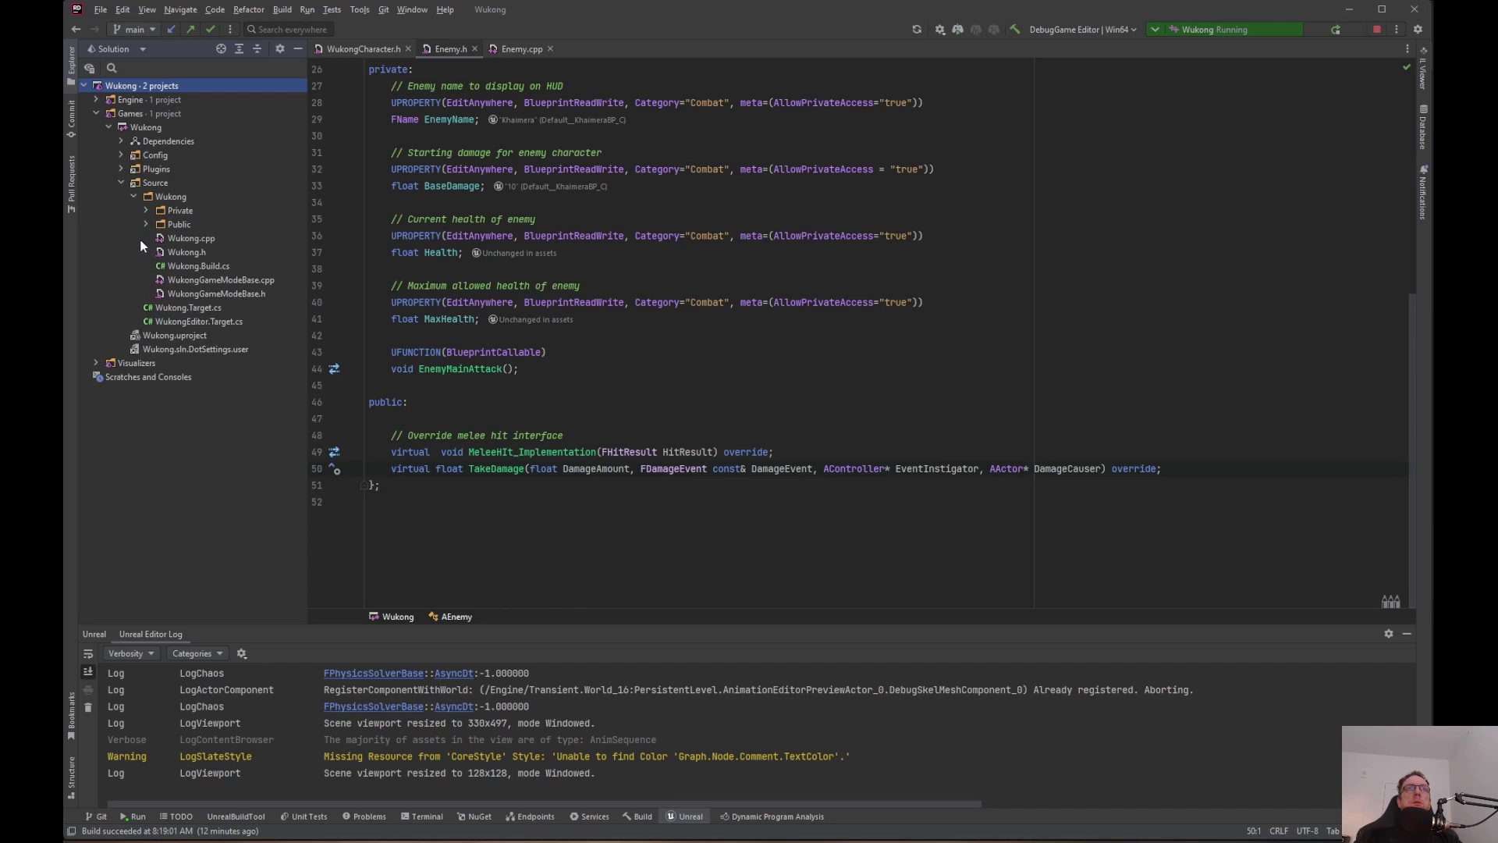
click(146, 225)
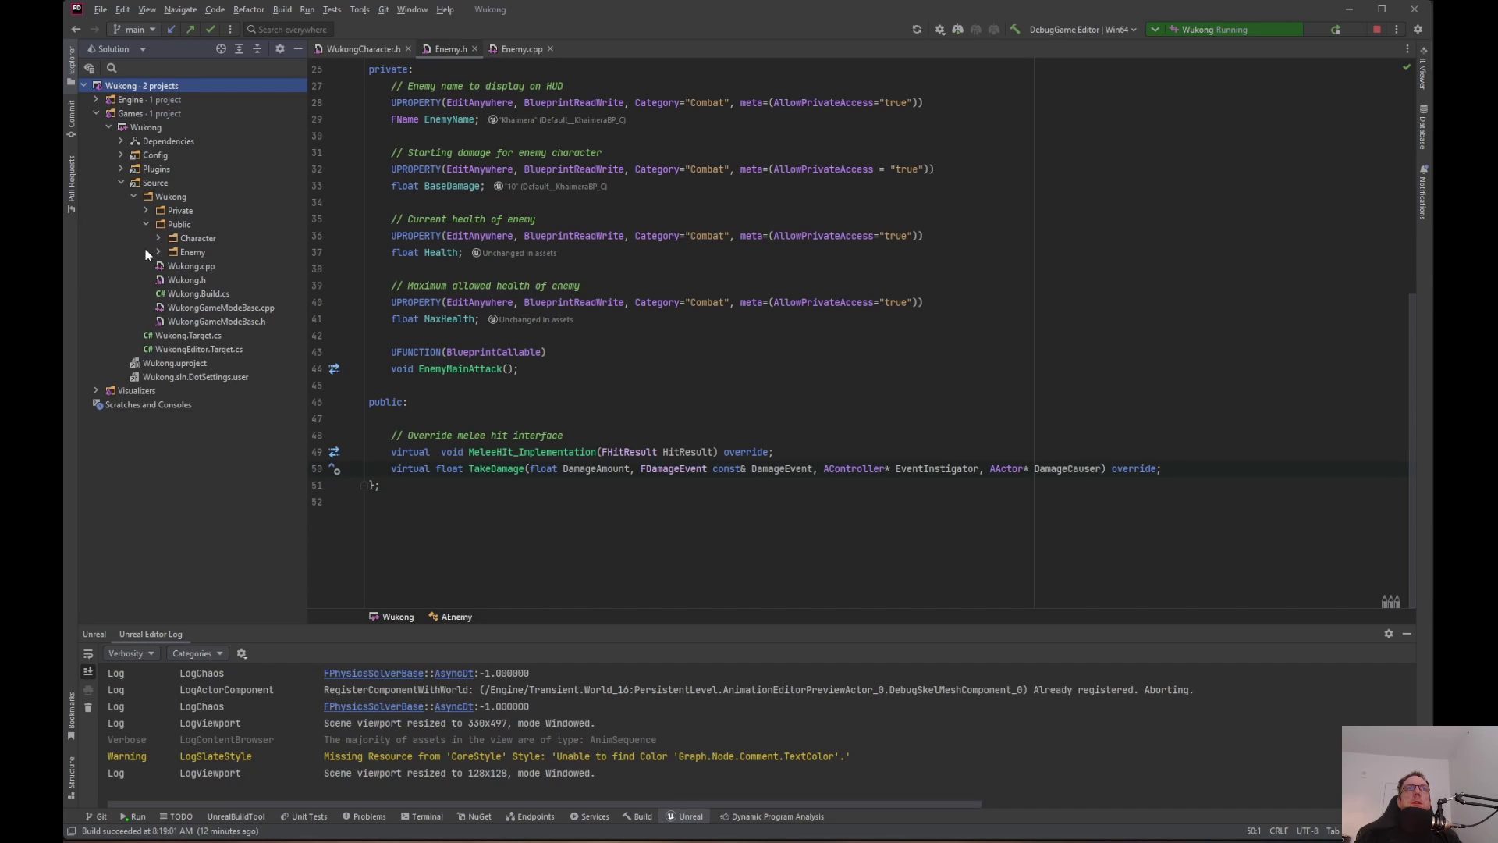
click(157, 252)
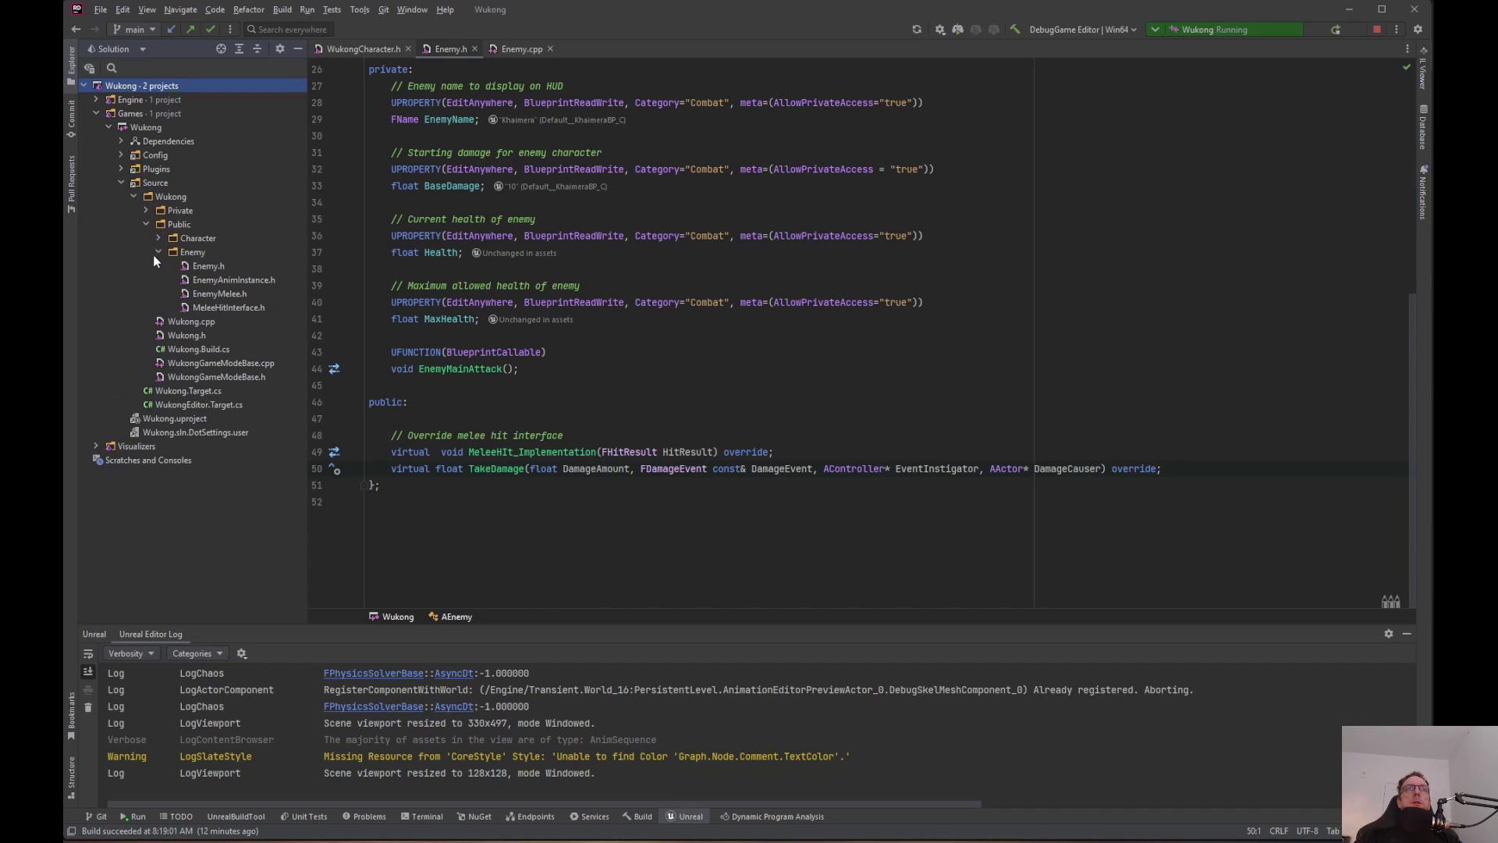
double_click(228, 280)
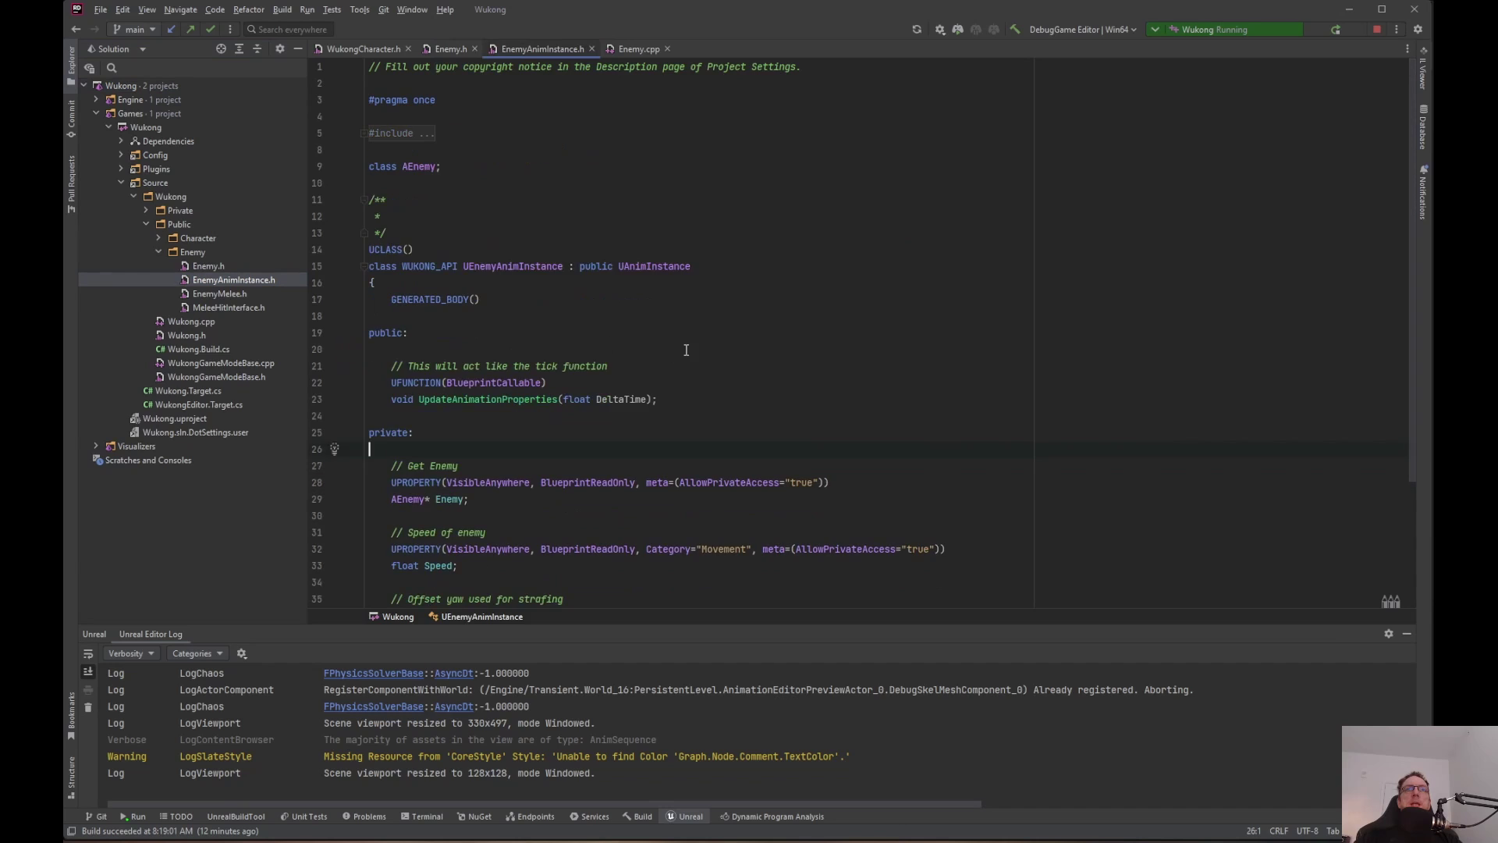
scroll(685, 349, down, 4)
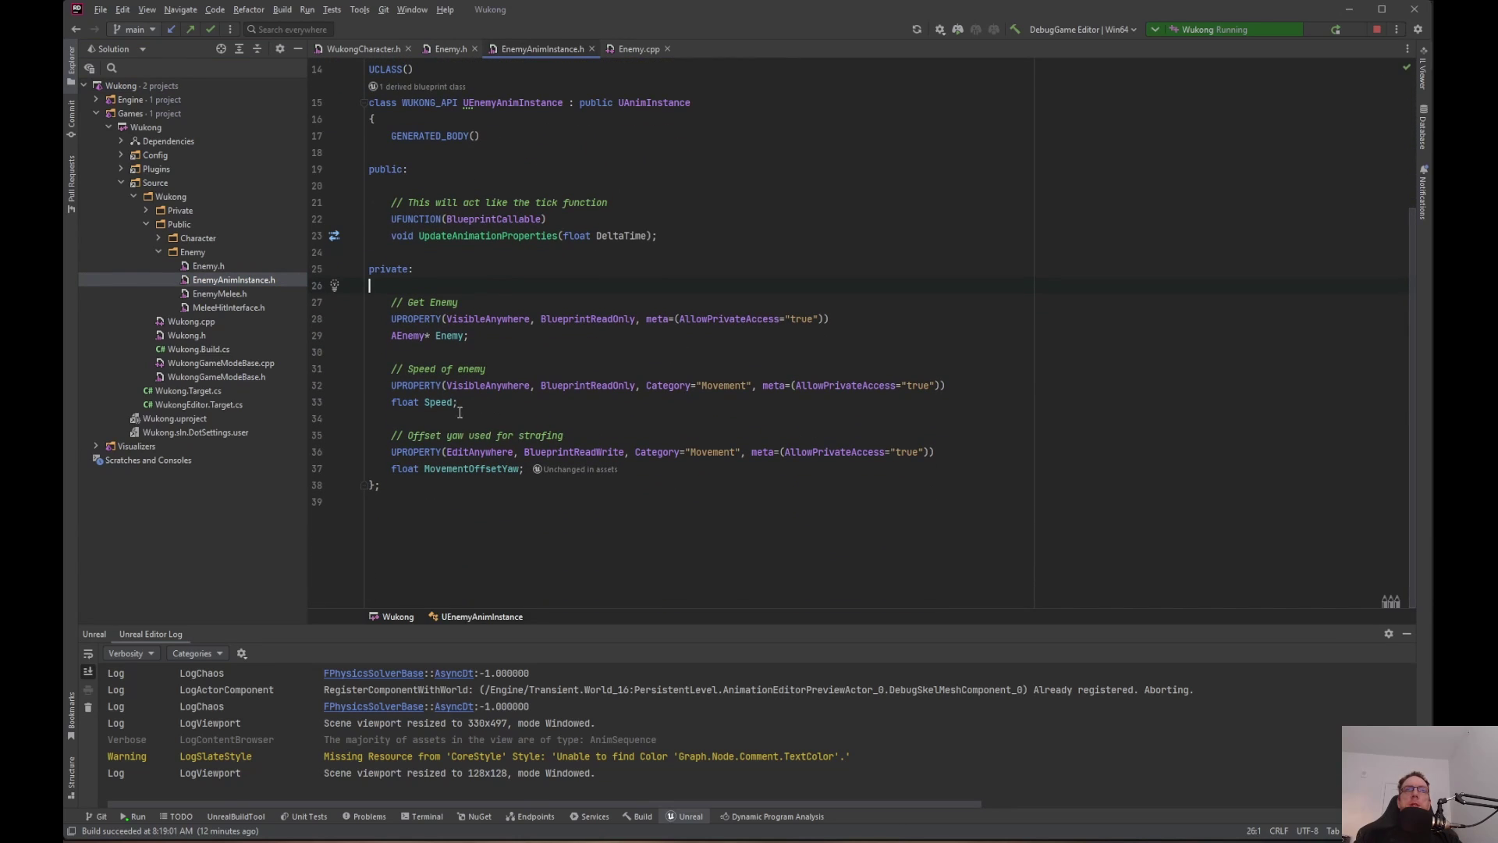
drag(459, 403, 405, 350)
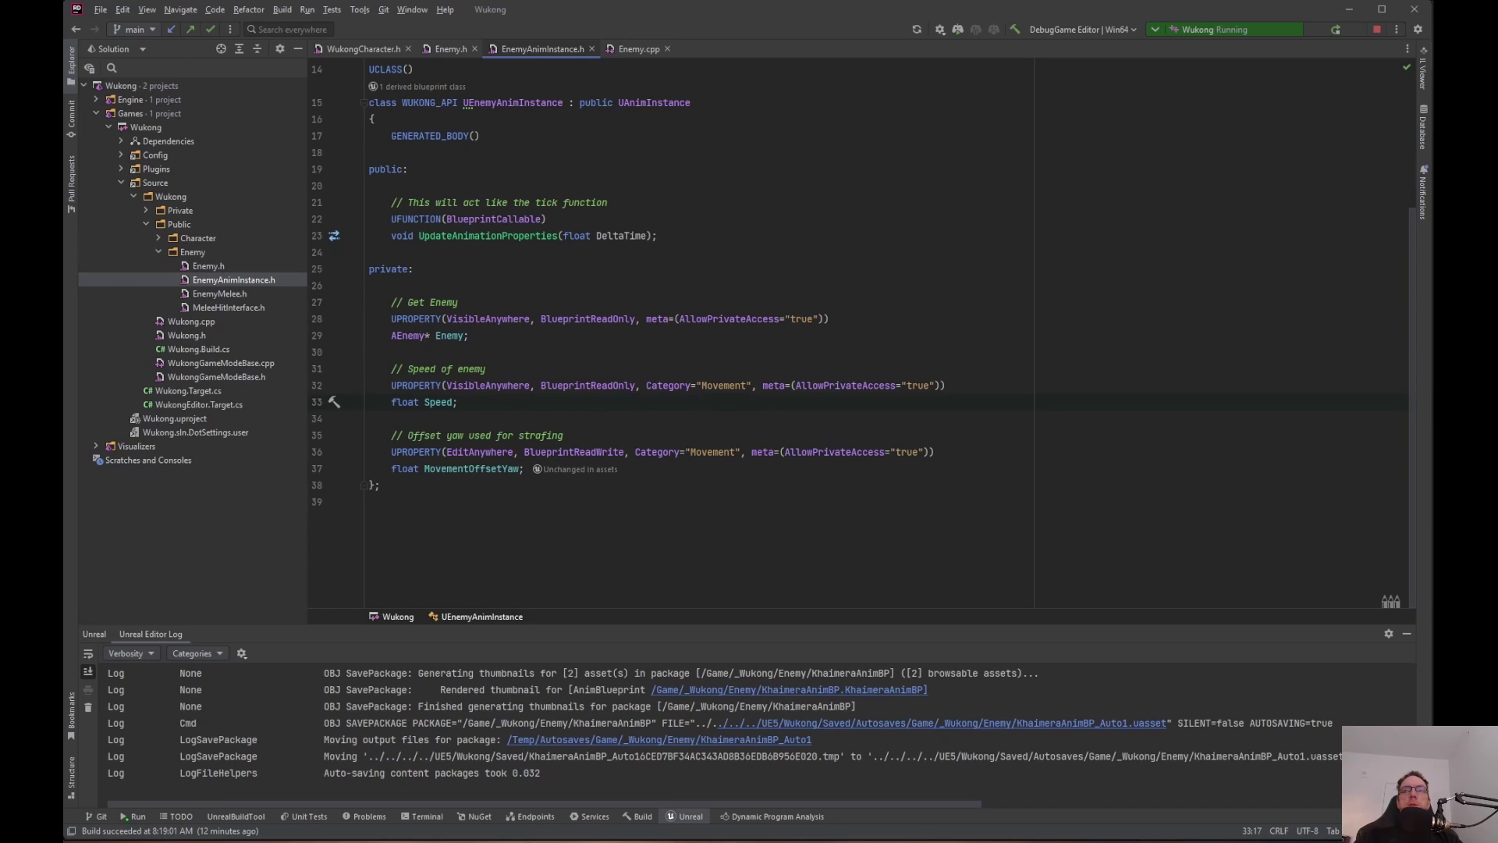
Return to Unreal Editor, connect the Speed variable to the KhaimeraBS Speed input and the player's pose to the Output Animation Pose.
key(alt+Tab)
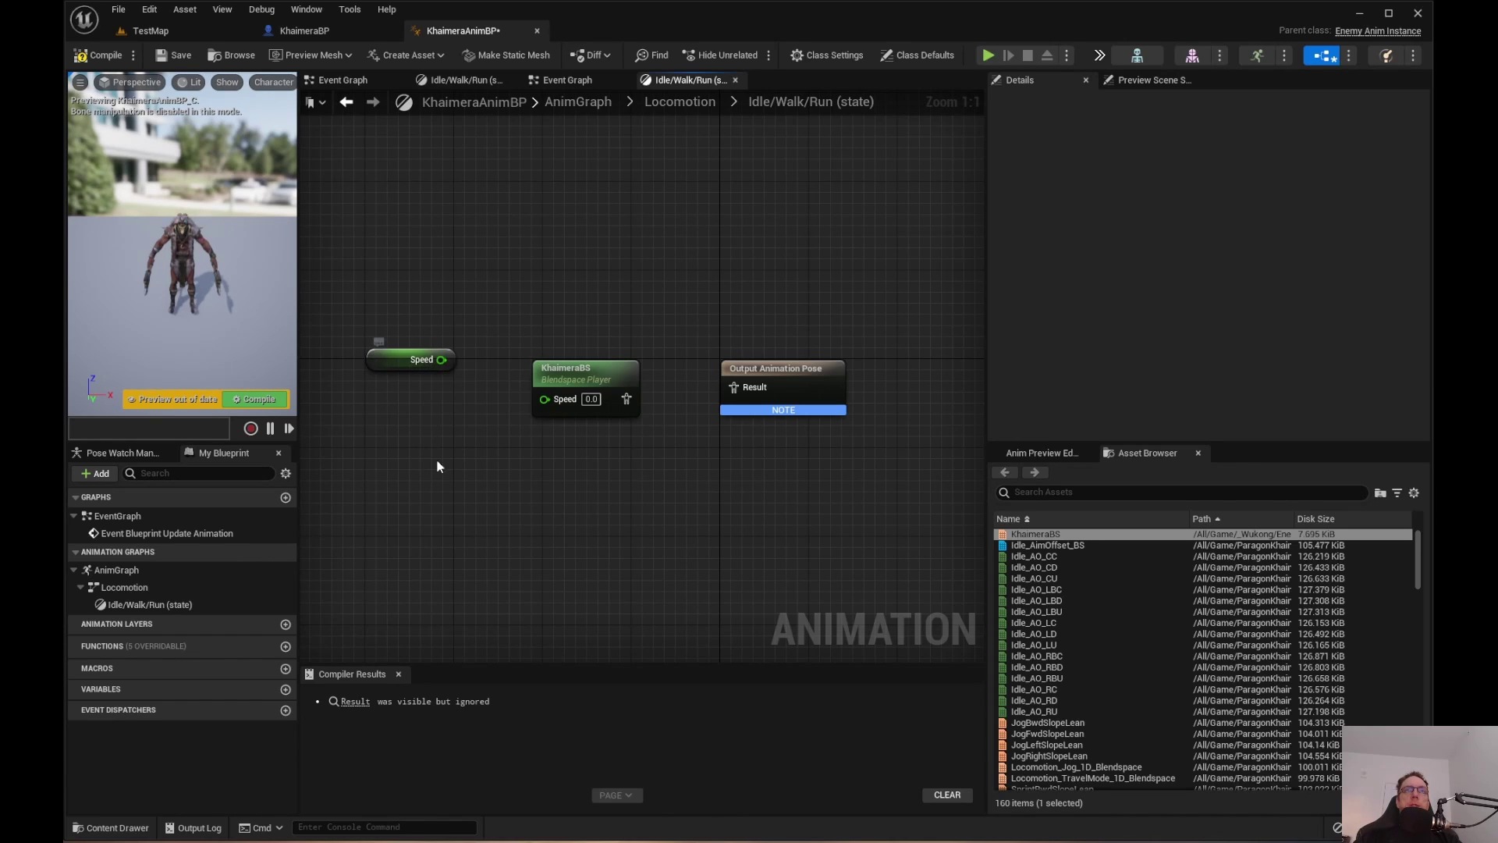
drag(442, 359, 732, 390)
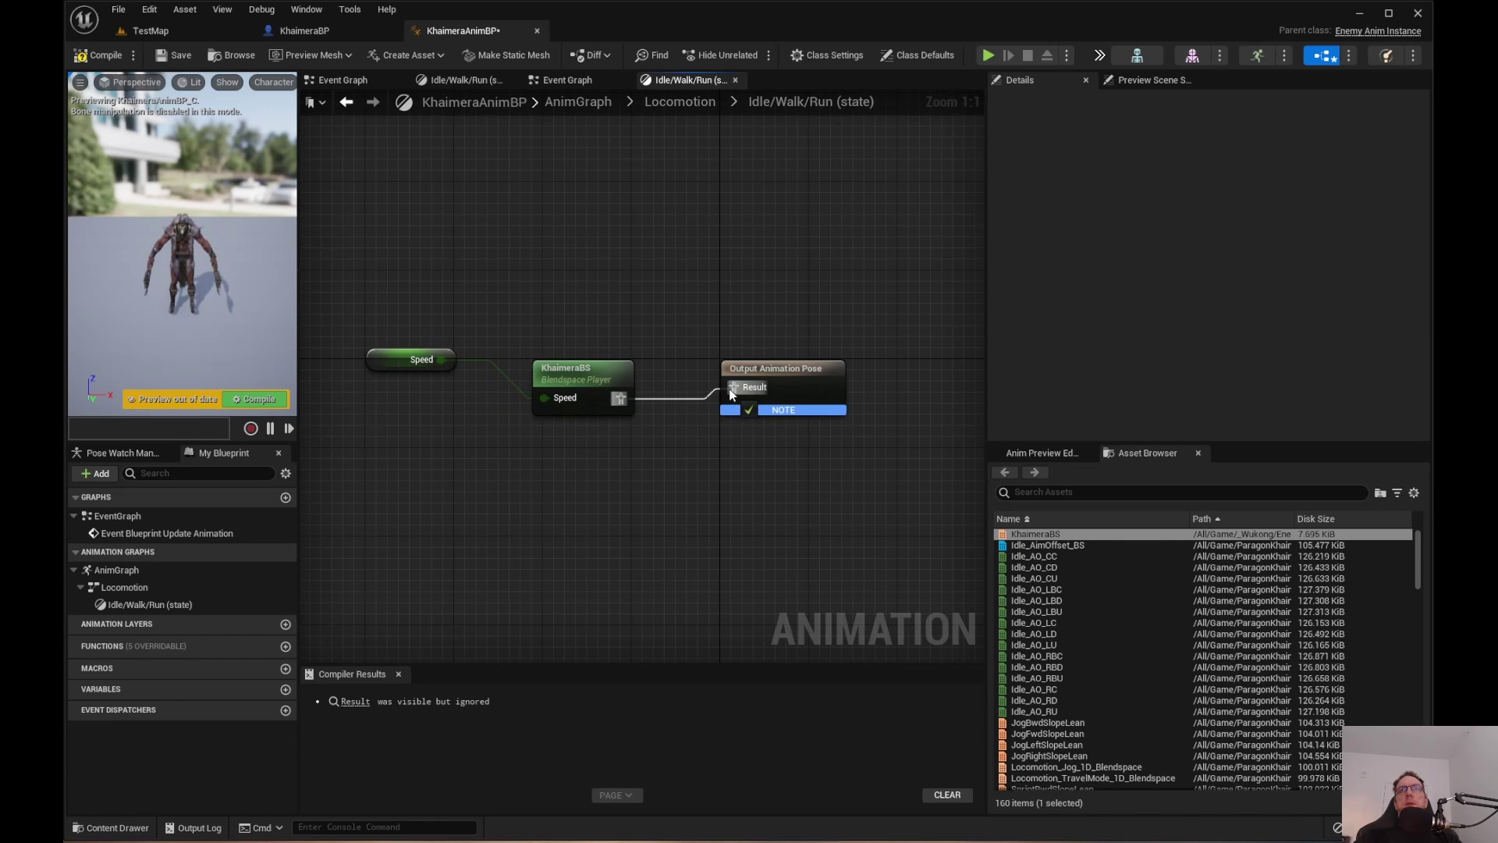
Line up the Speed getter and Output Animation Pose nodes with the KhaimeraBS player and compile KhaimeraAnimBP.
click(92, 56)
drag(378, 368, 378, 402)
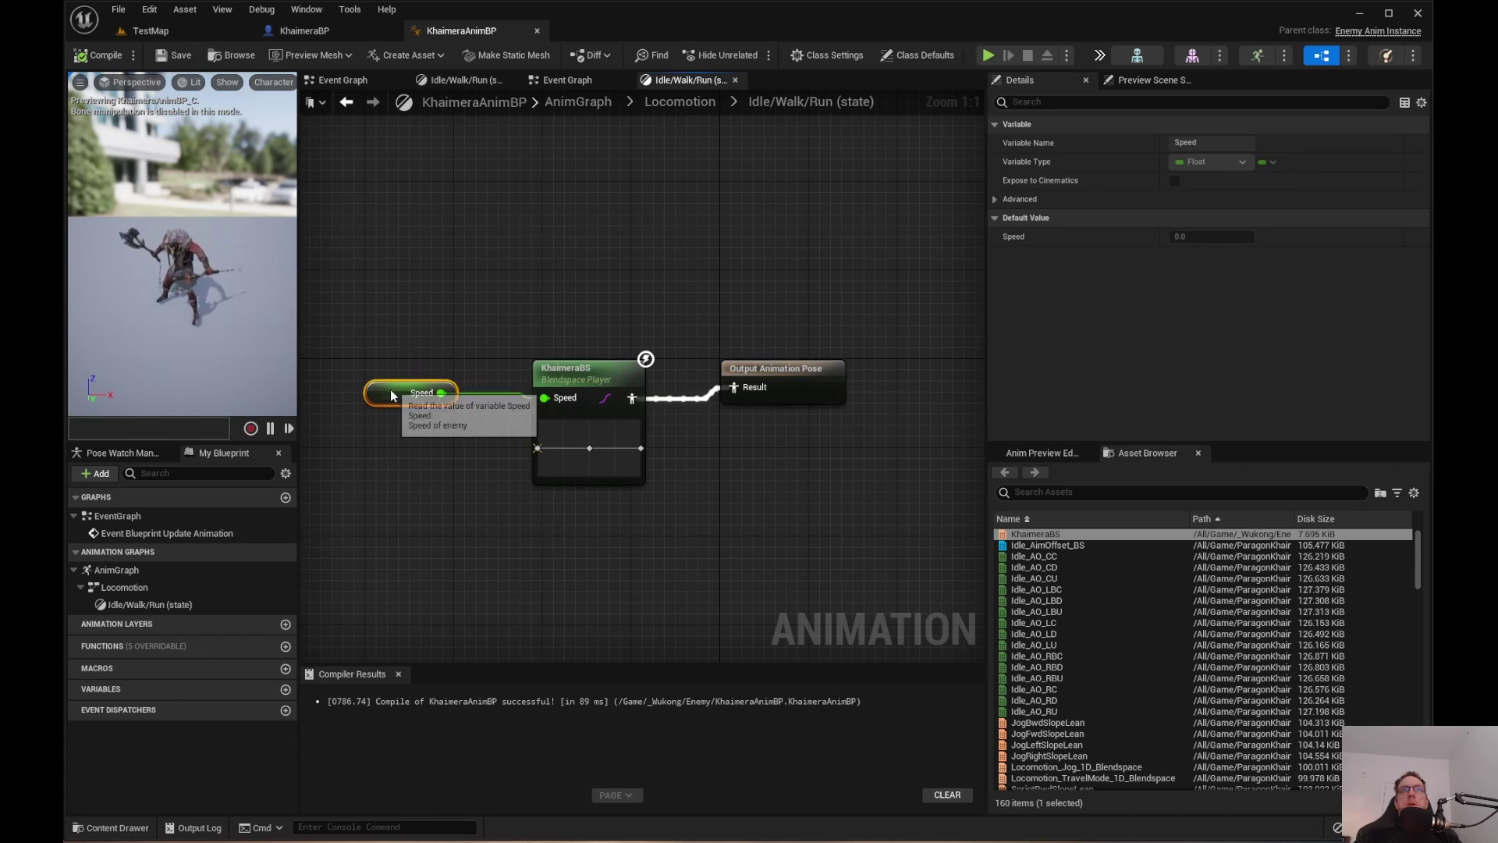
mouse_move(797, 391)
mouse_down()
mouse_move(797, 414)
mouse_move(786, 400)
mouse_up()
click(529, 188)
right_drag(506, 258, 528, 248)
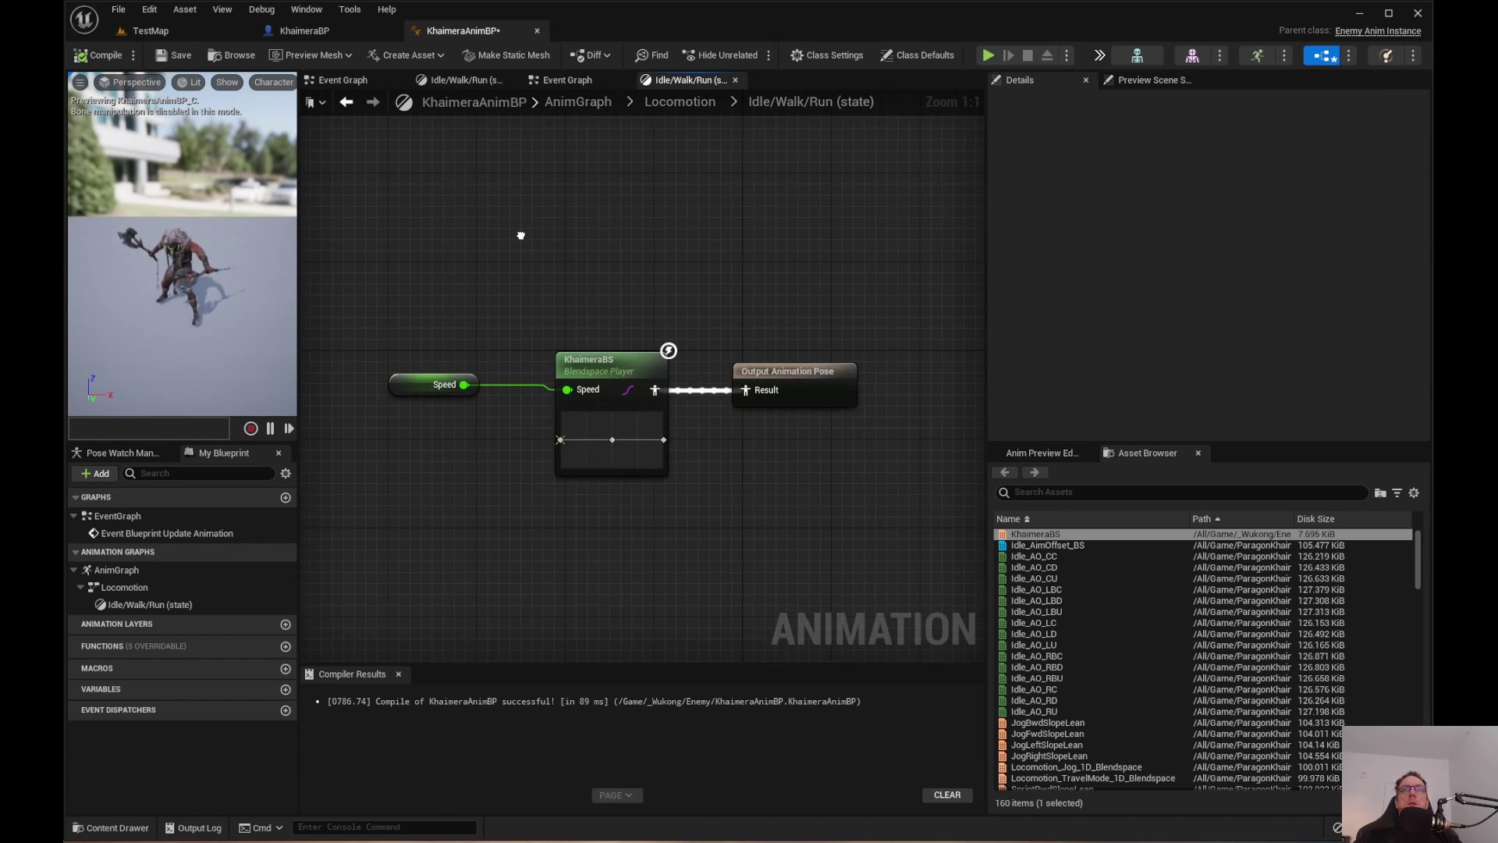
click(92, 56)
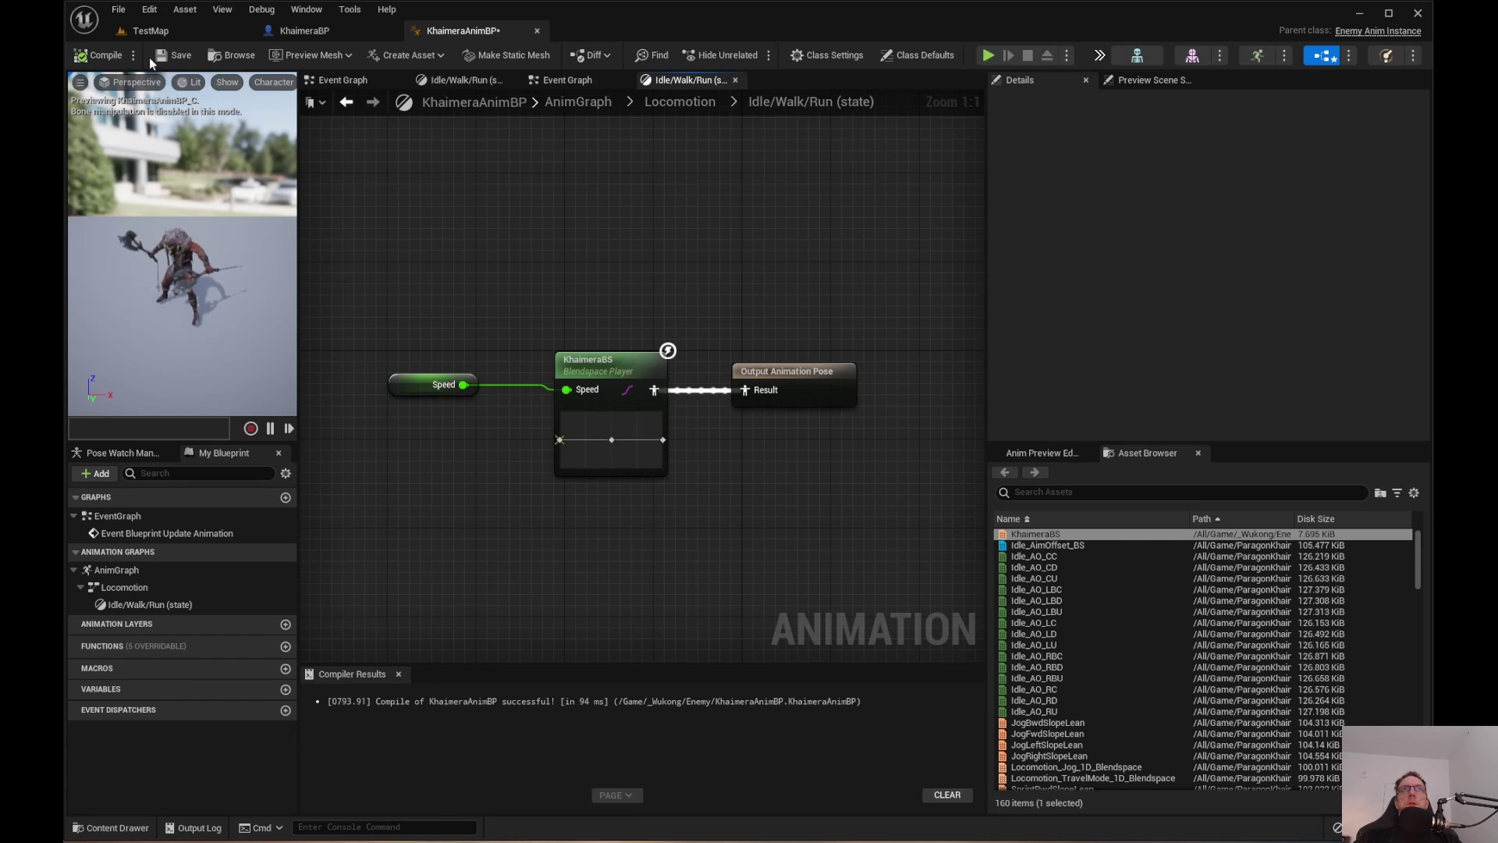
Play-test TestMap to check Khaimera's locomotion animation near the player character, and stop the session.
click(188, 33)
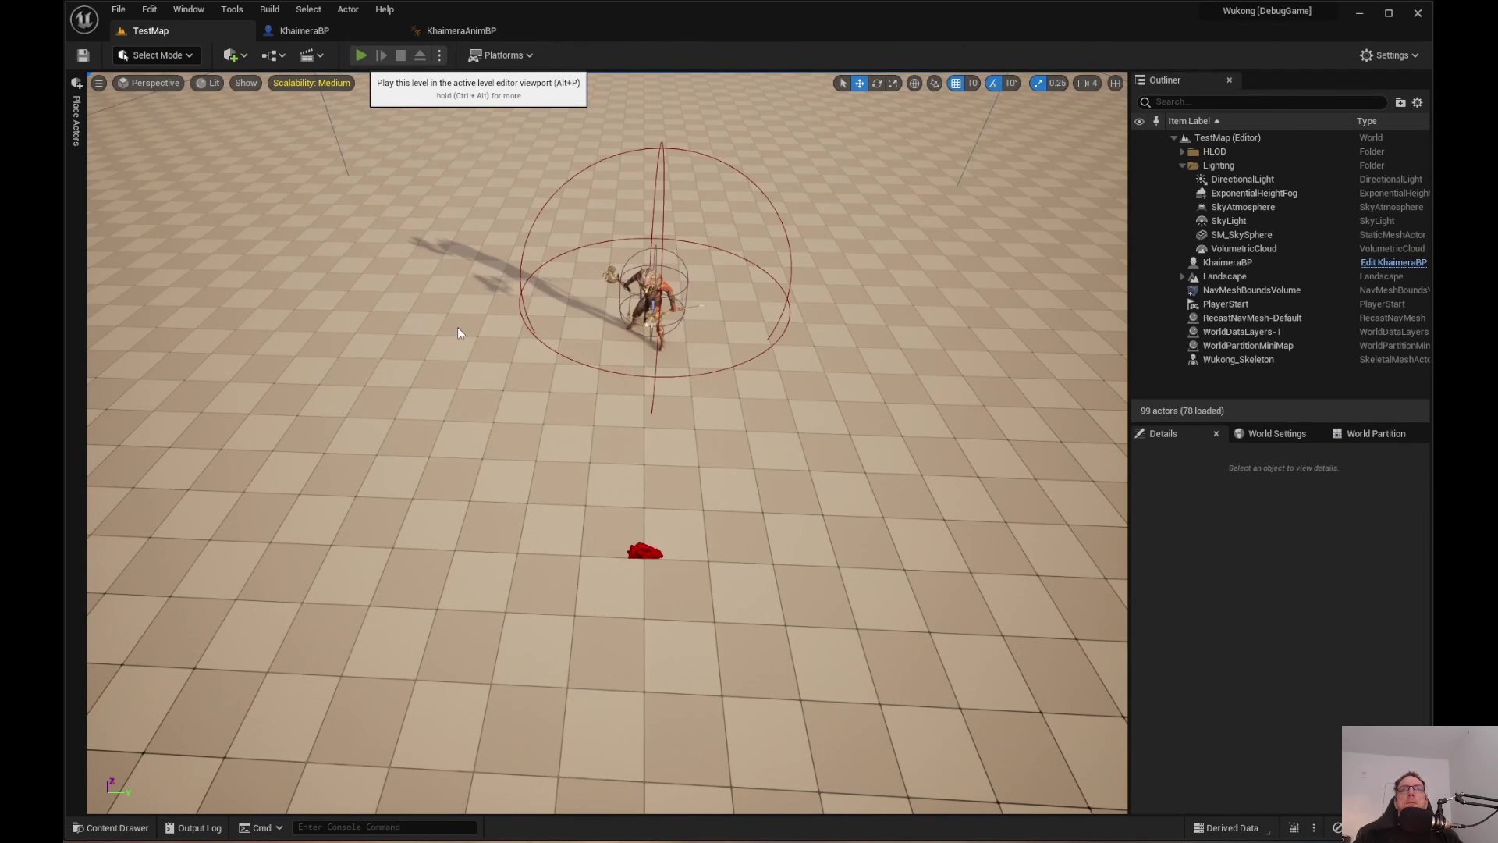
key(alt+p)
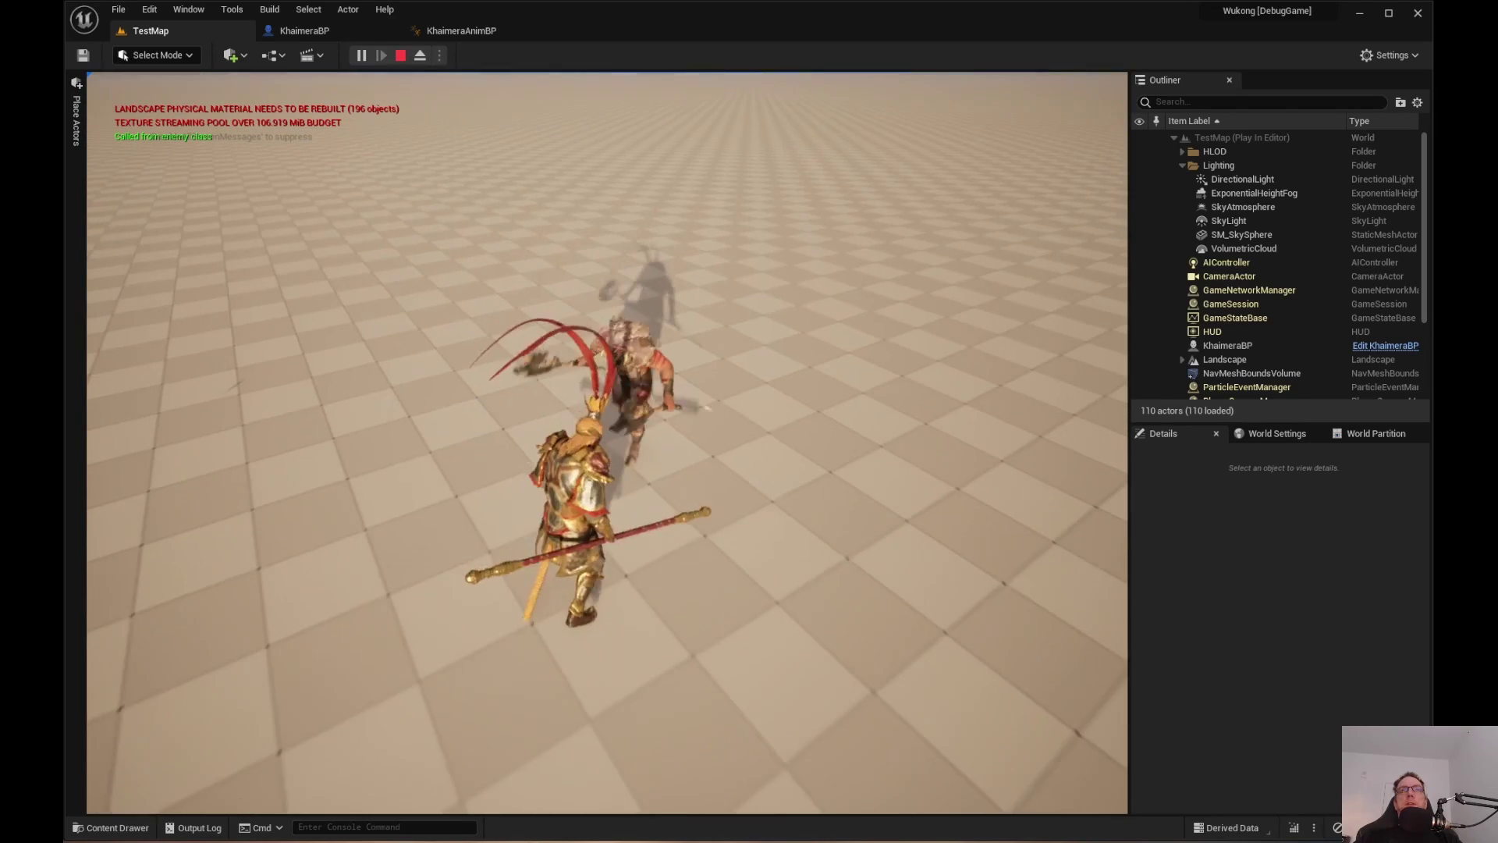
key(Escape)
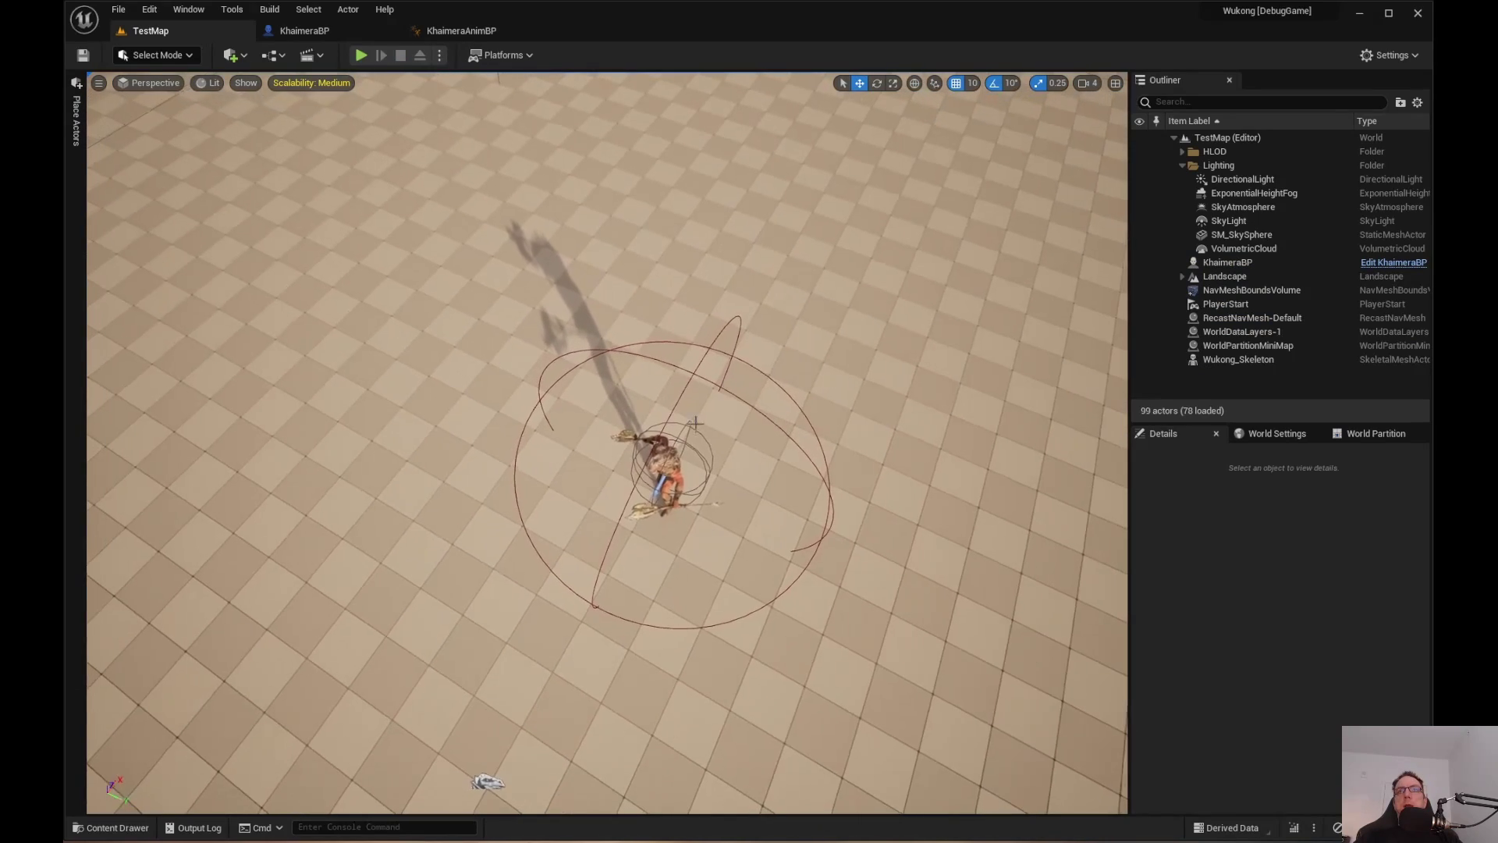
scroll(694, 423, down, 1)
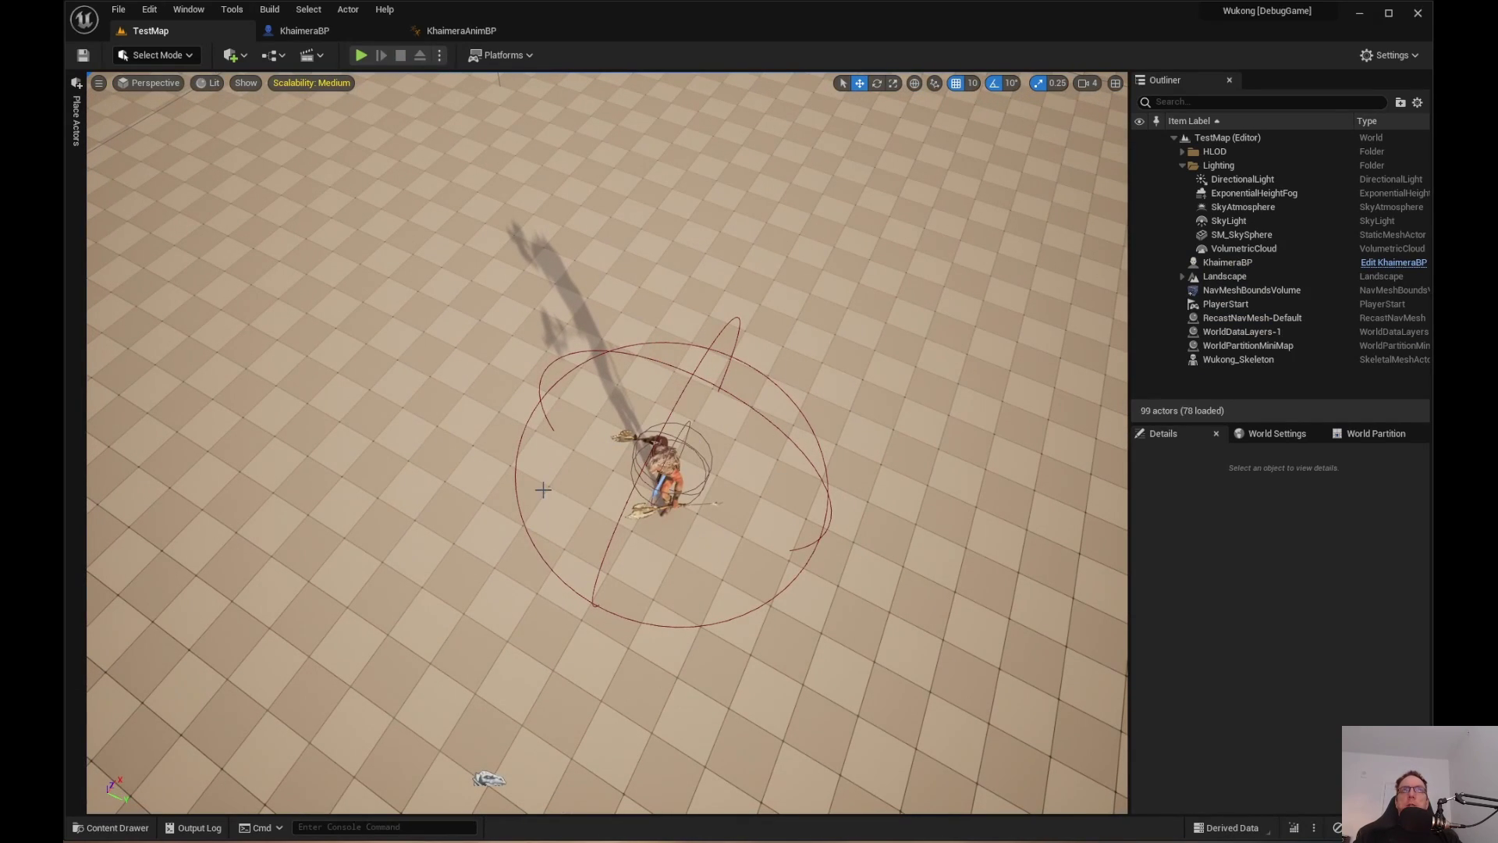
Examine the AttackSphere component's settings in KhaimeraBP, look back at KhaimeraAnimBP's state graph, and return to TestMap.
click(309, 31)
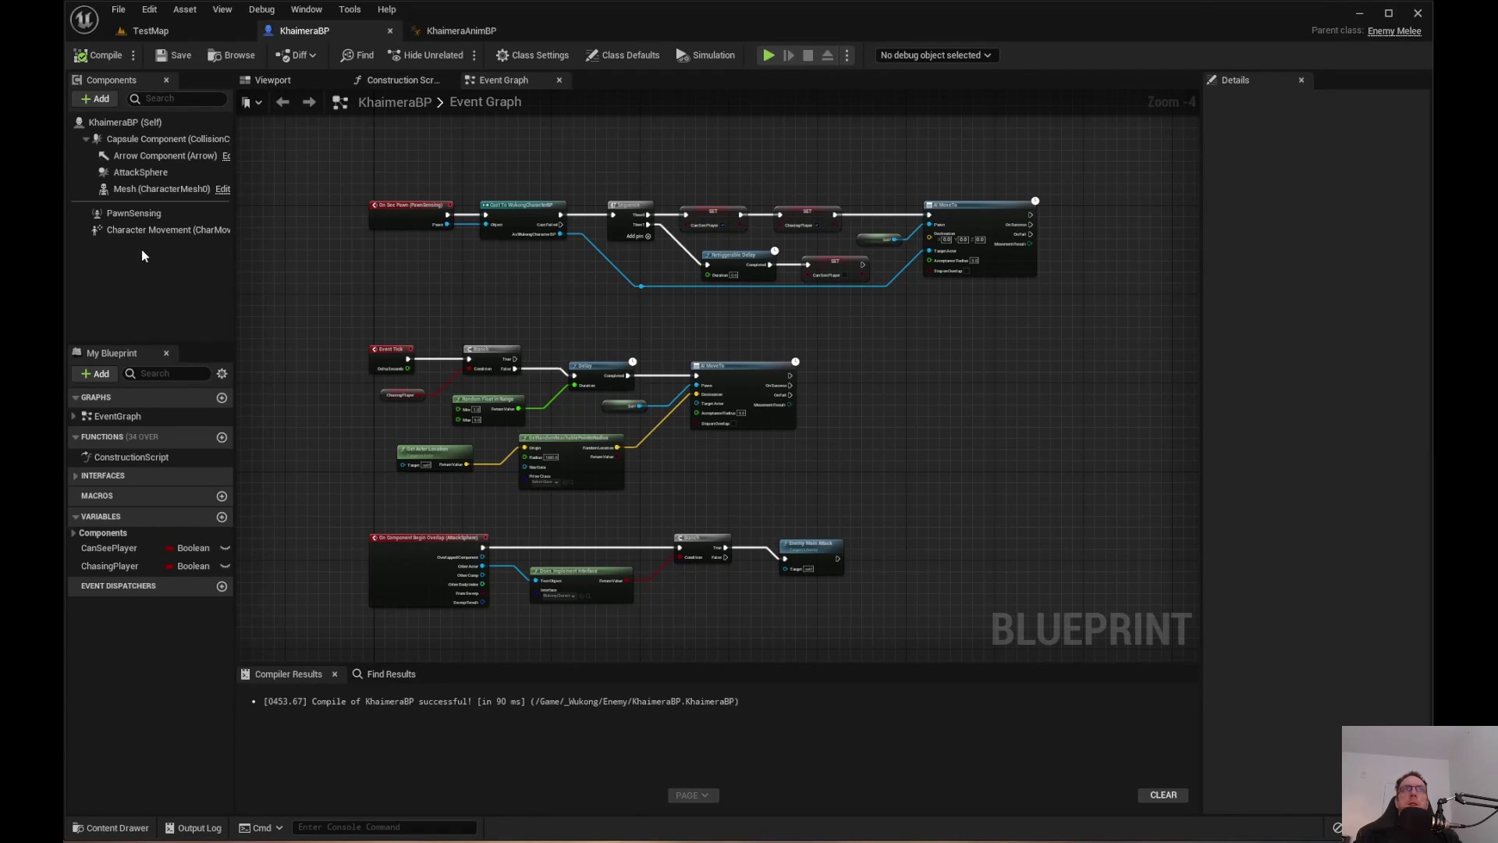
click(133, 171)
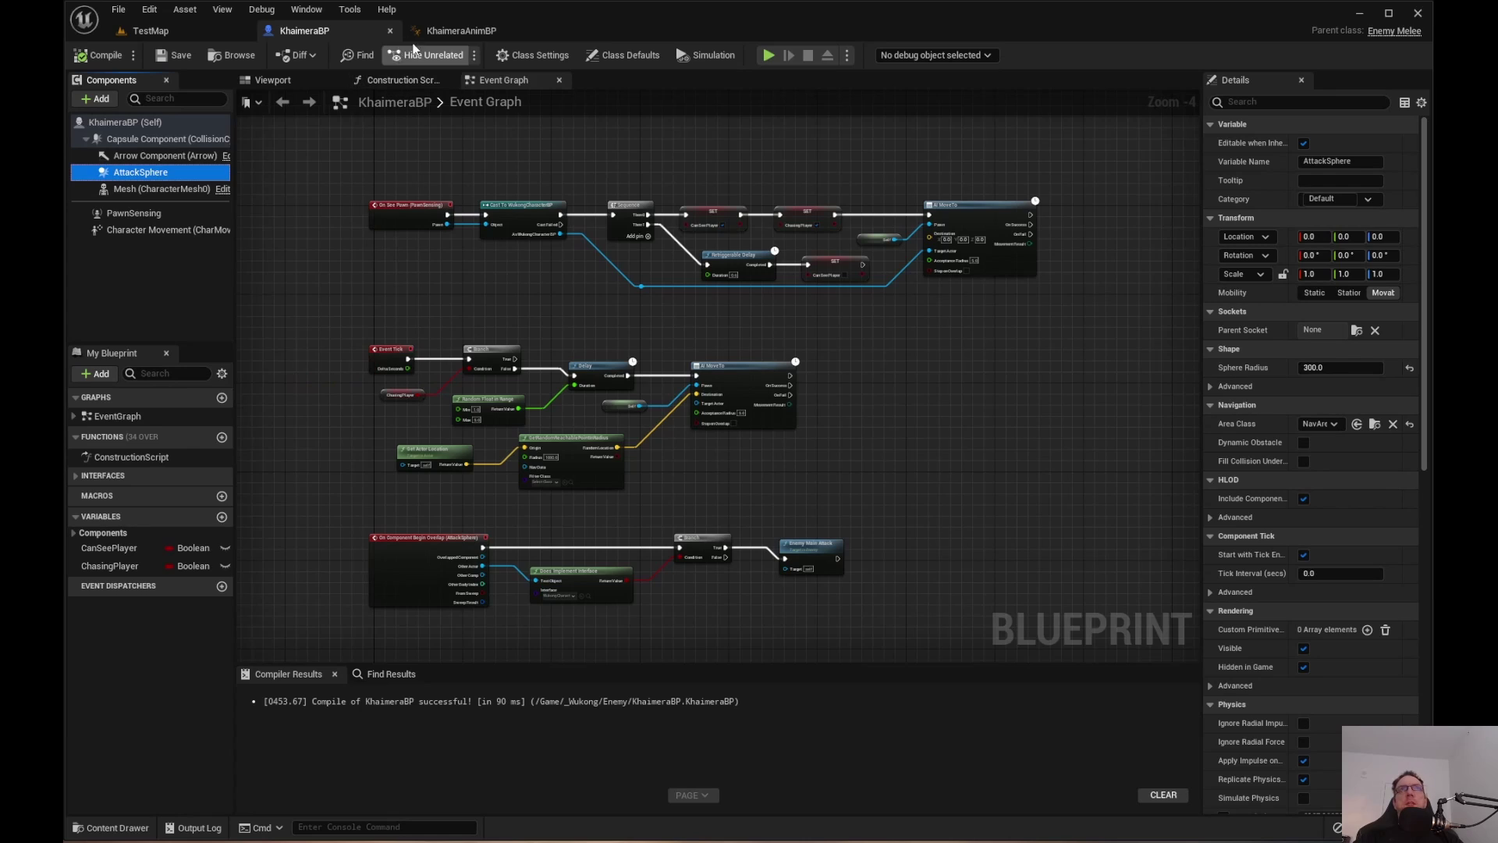
click(468, 31)
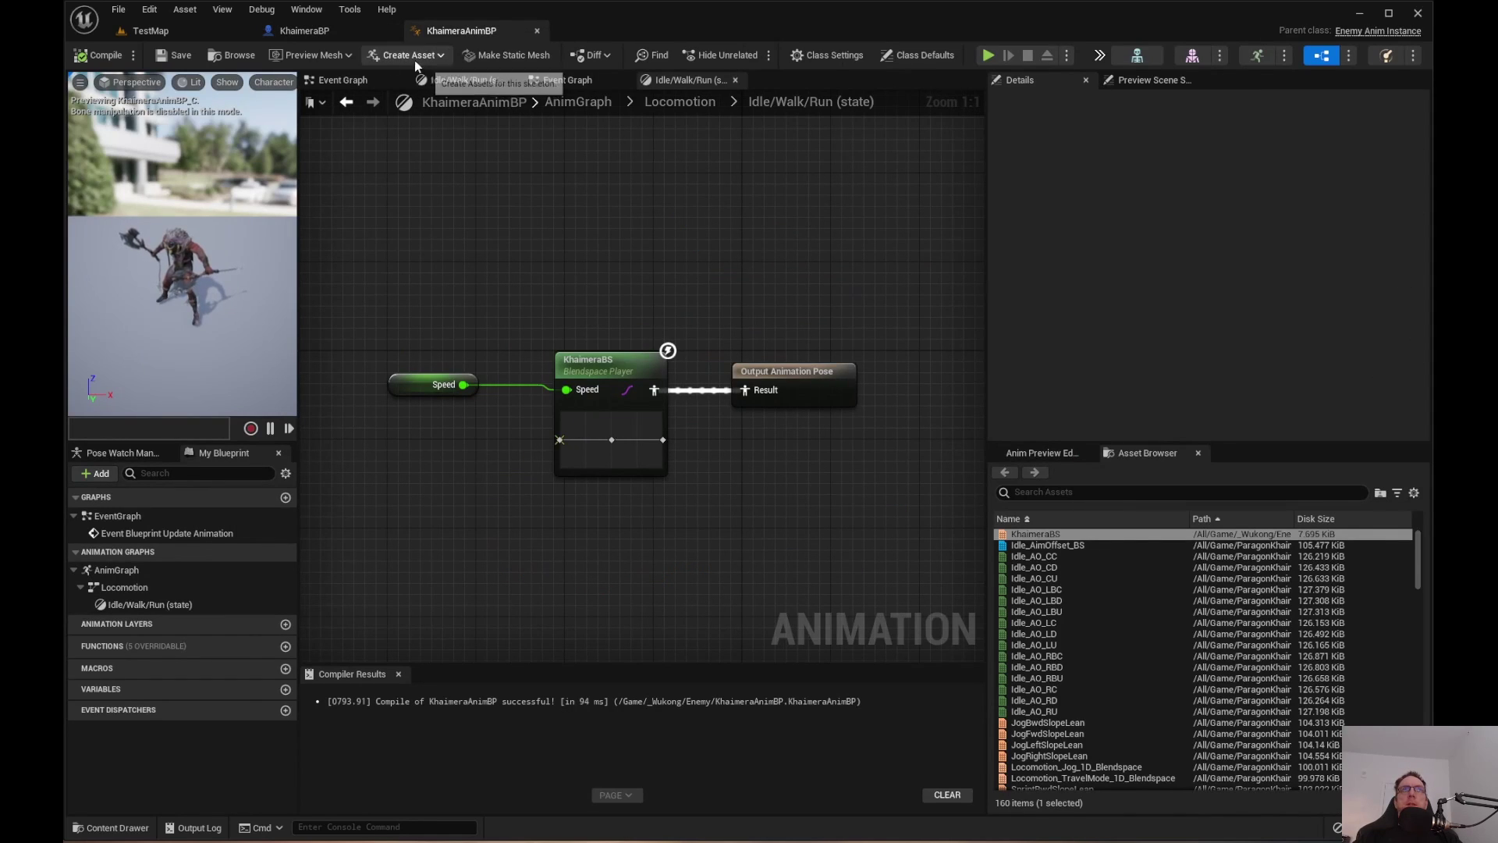
click(152, 31)
right_drag(486, 436, 466, 318)
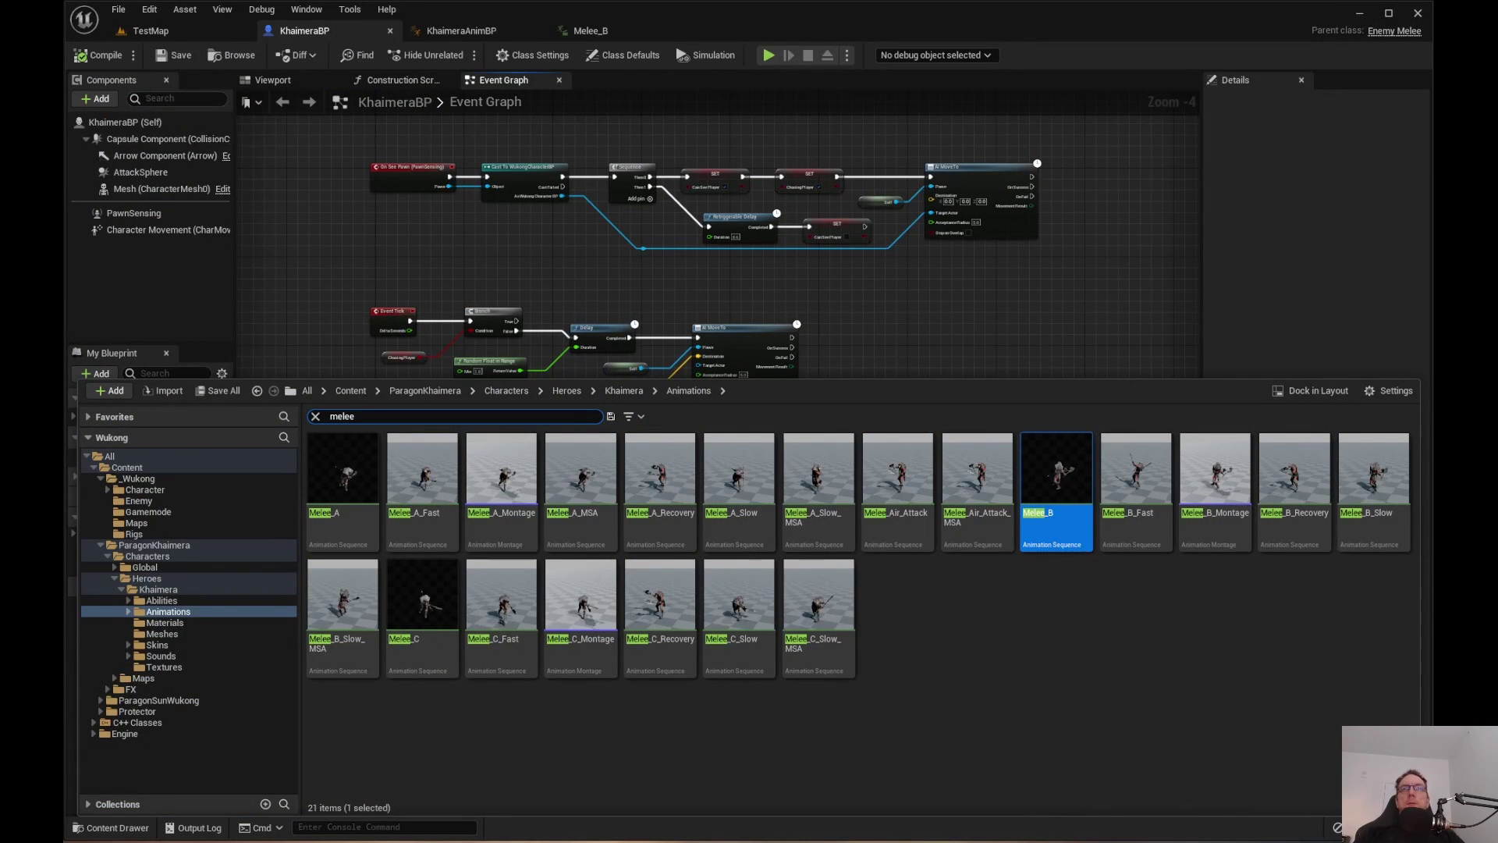
Preview the Melee_A and Melee_B animation sequences from Khaimera's Animations folder.
click(451, 768)
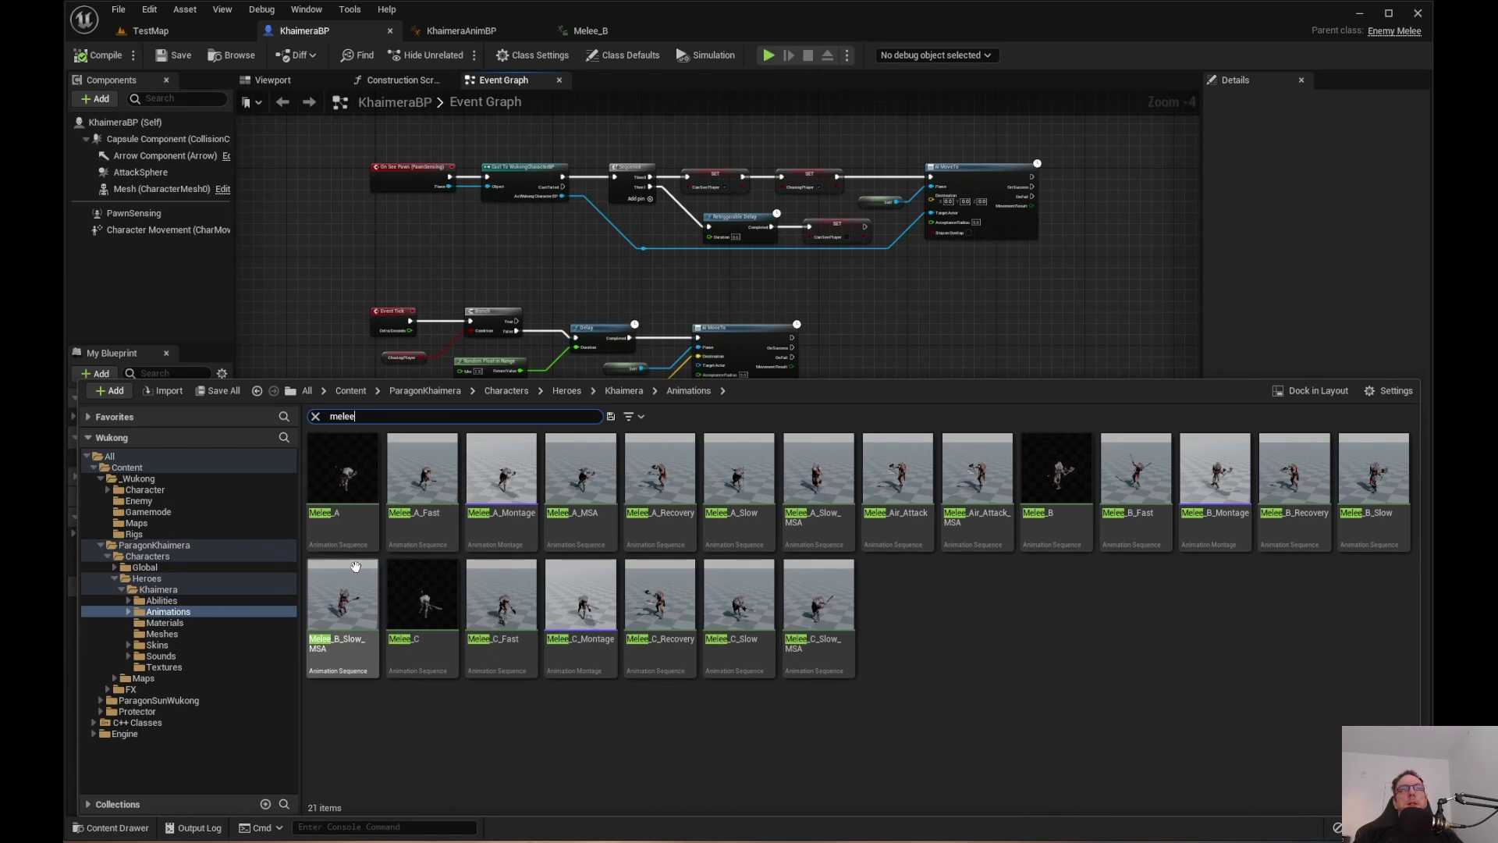
double_click(342, 490)
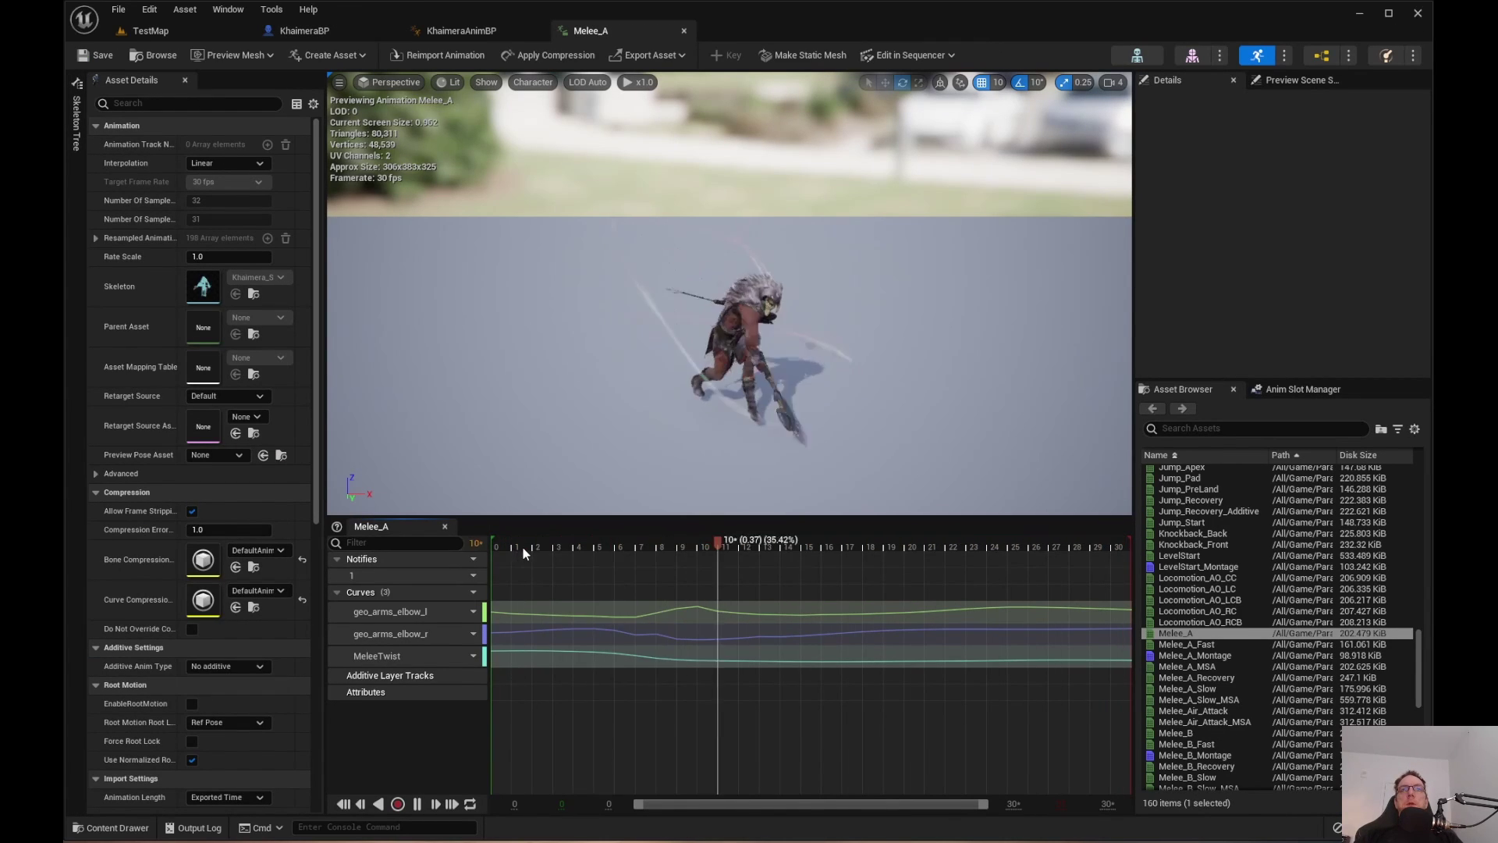
key(ctrl+space)
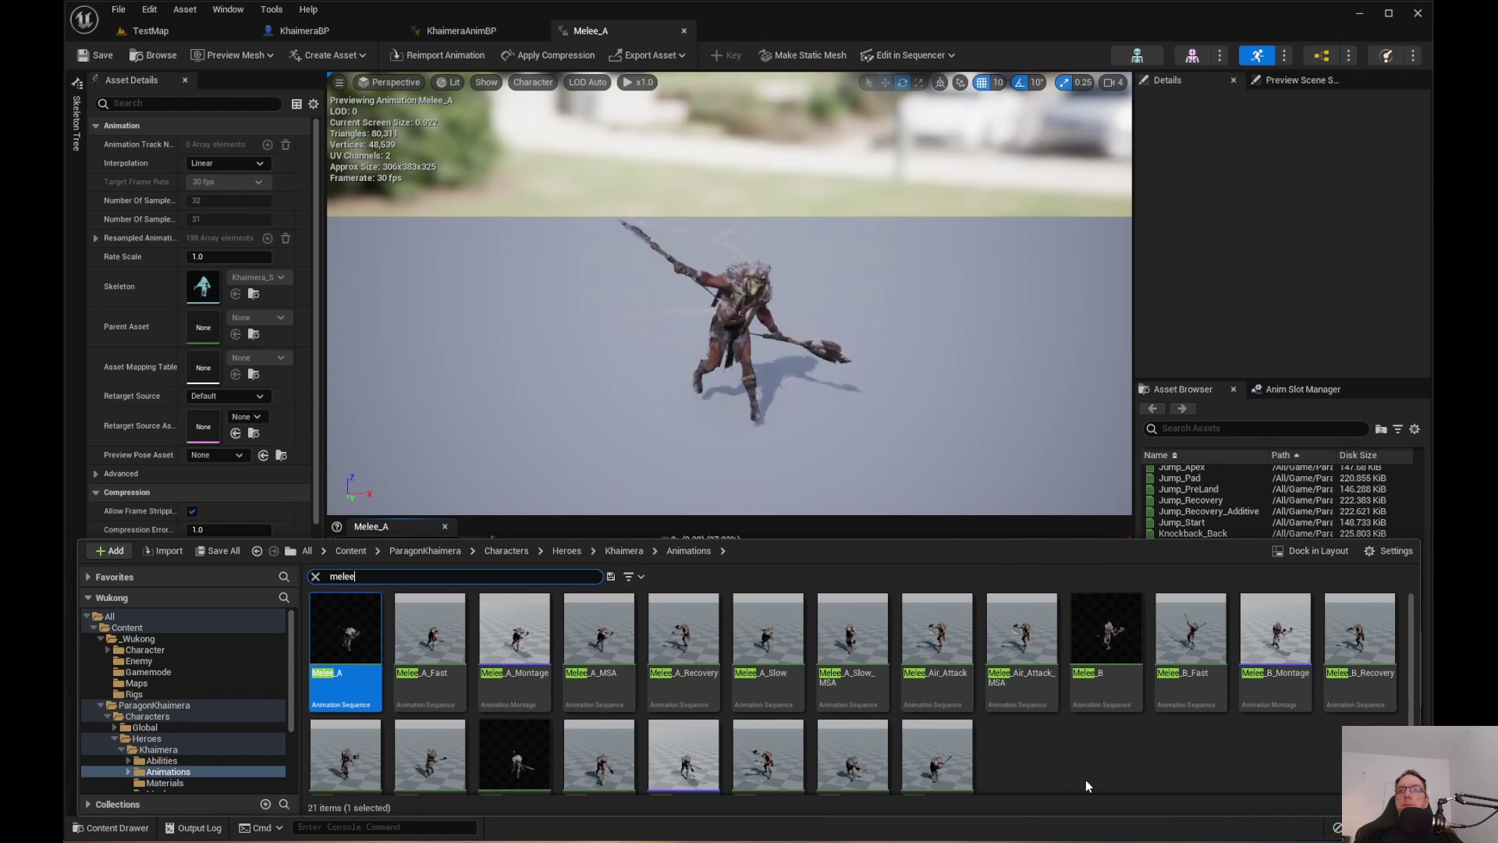
double_click(1100, 638)
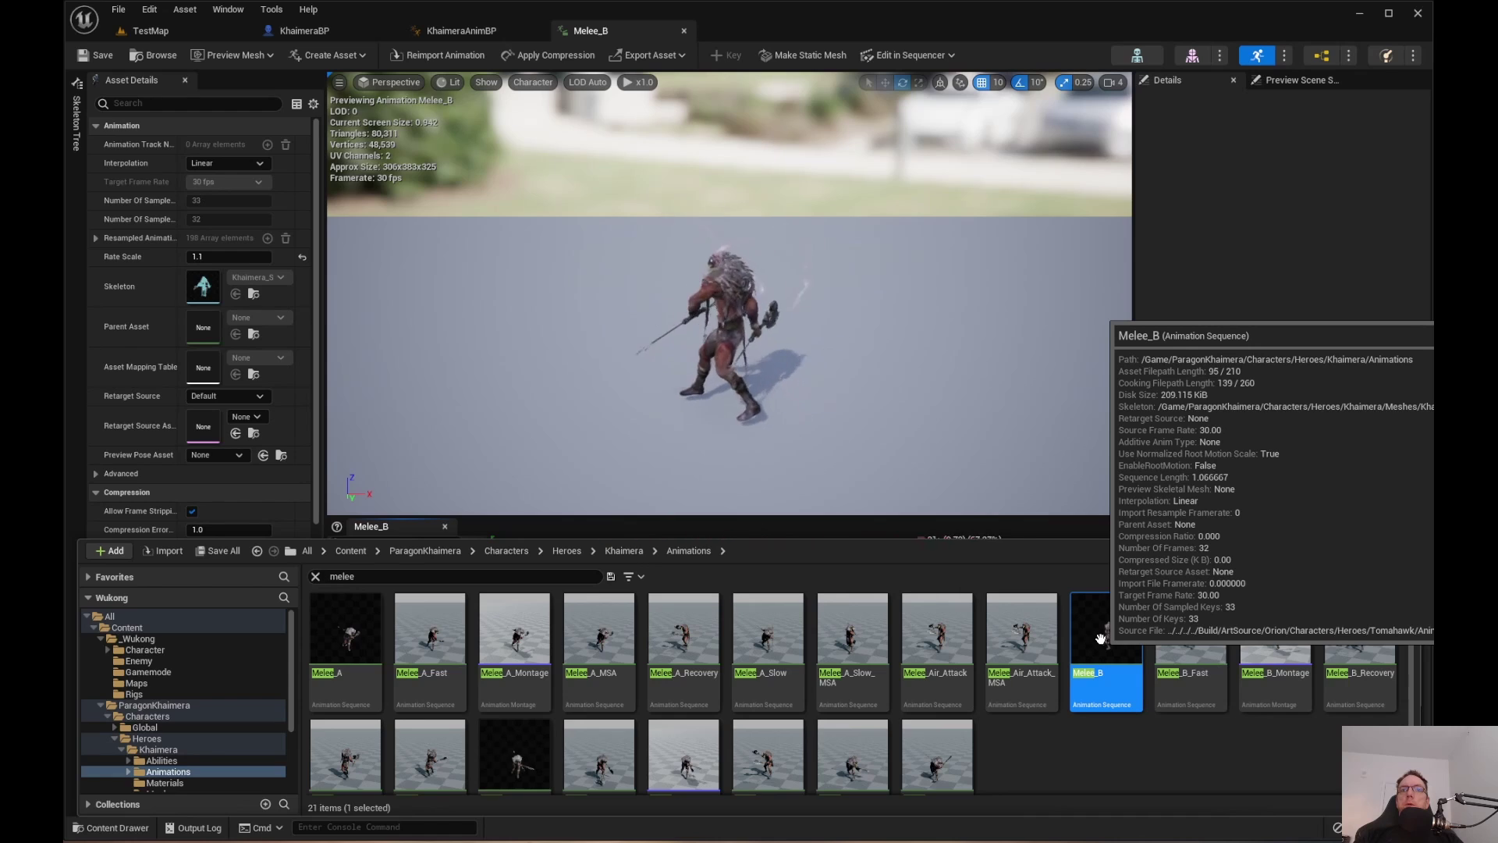
scroll(1084, 756, down, 1)
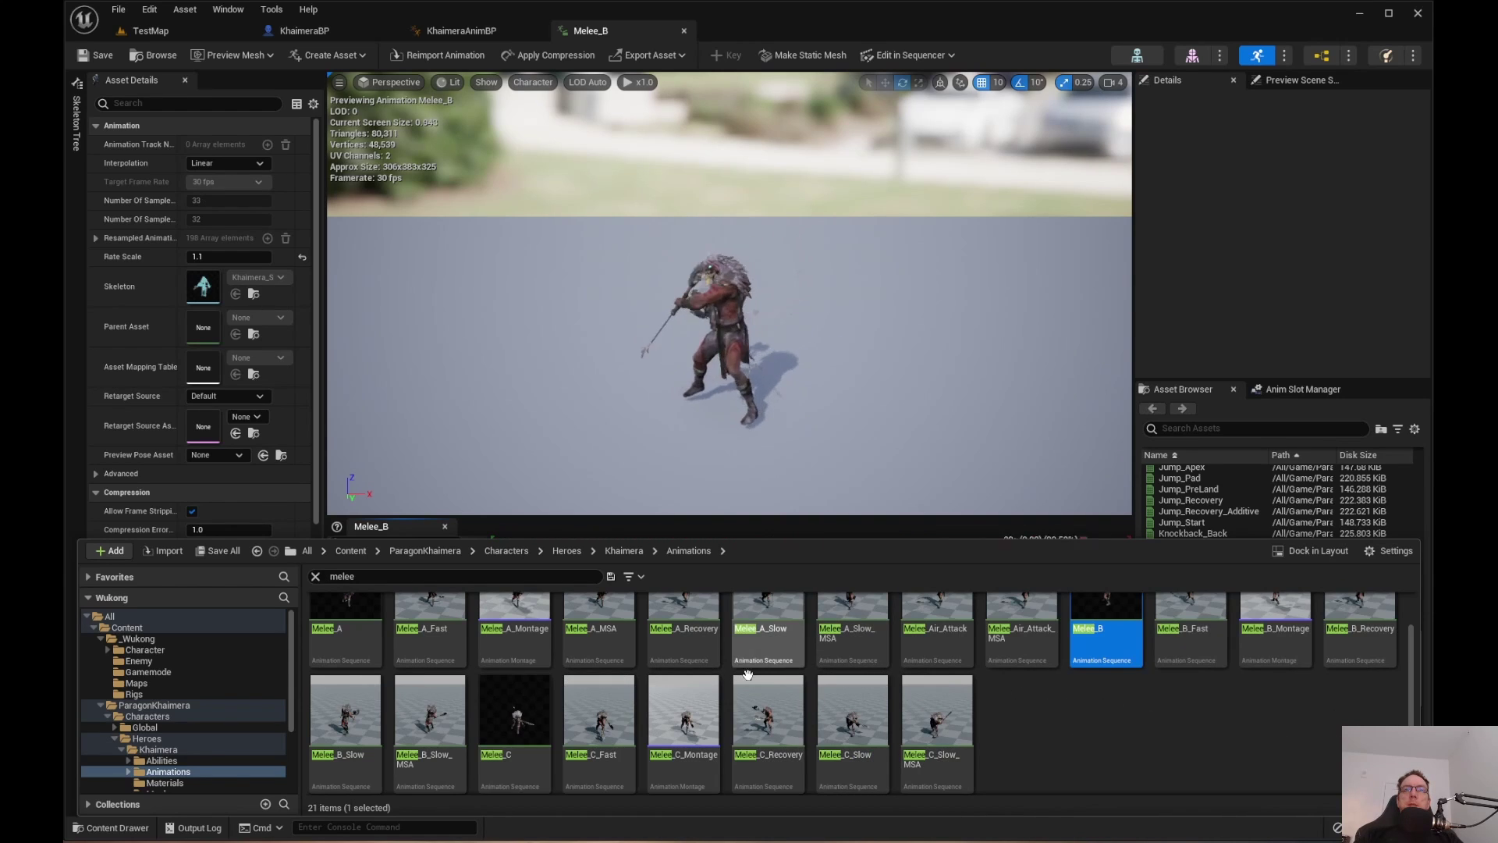
Preview the Melee_C animation sequence, pausing it at about frame 2, and close its editor.
click(497, 720)
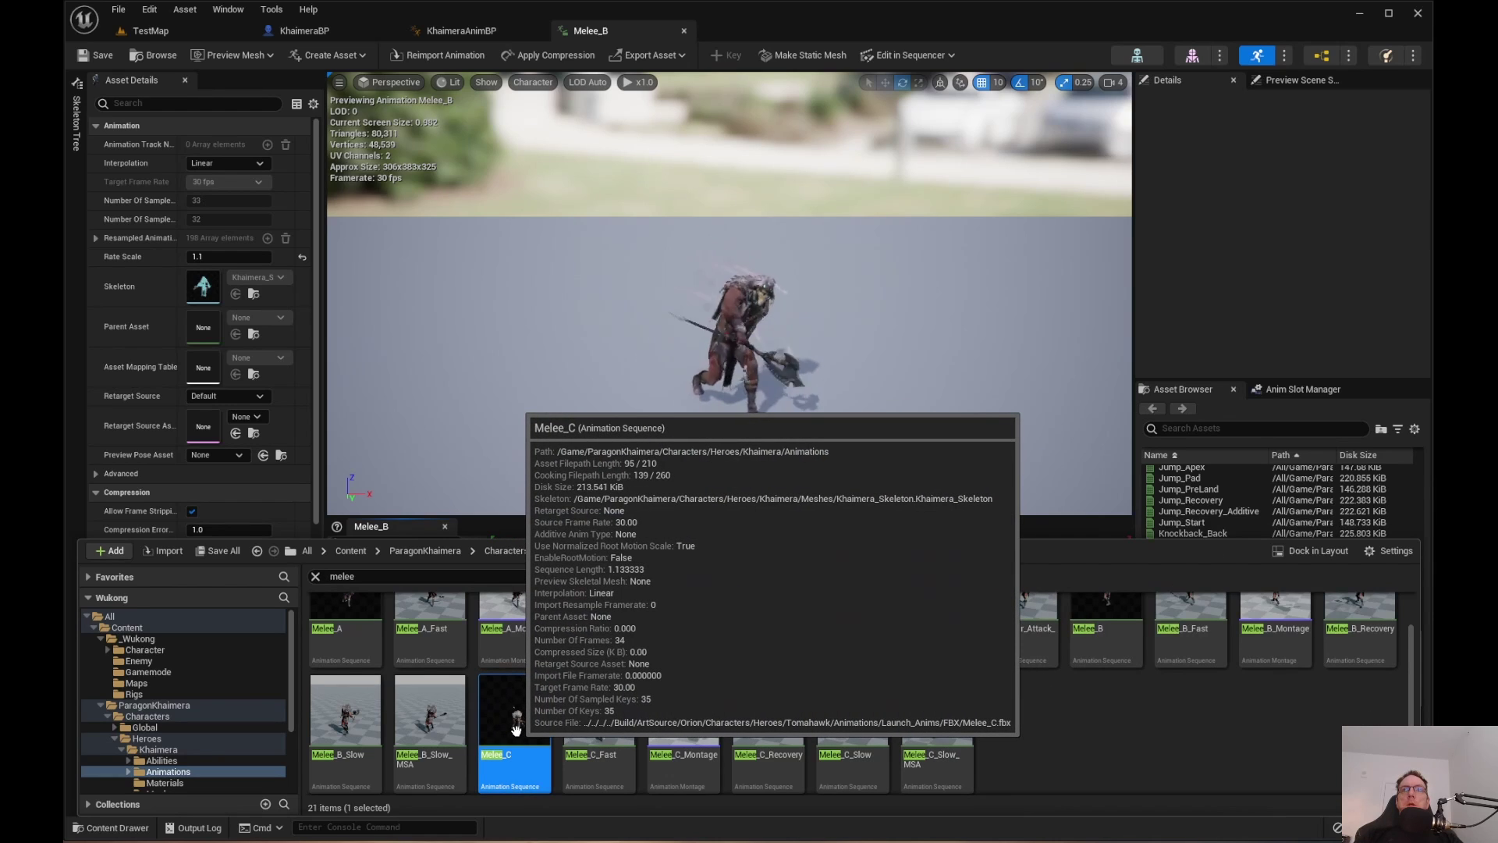
key(ctrl+space)
key(ctrl+space)
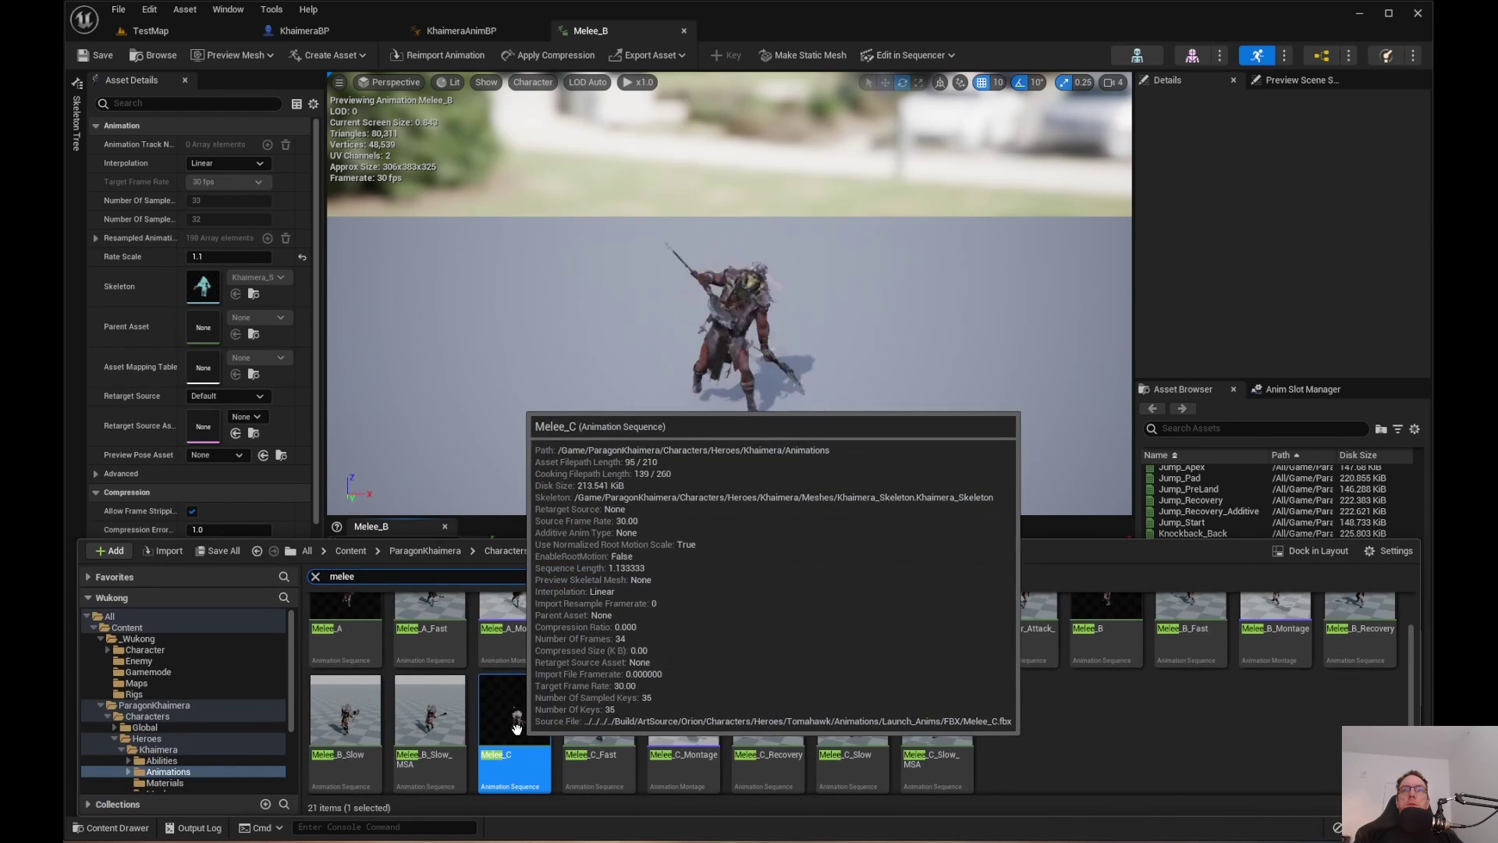
double_click(520, 728)
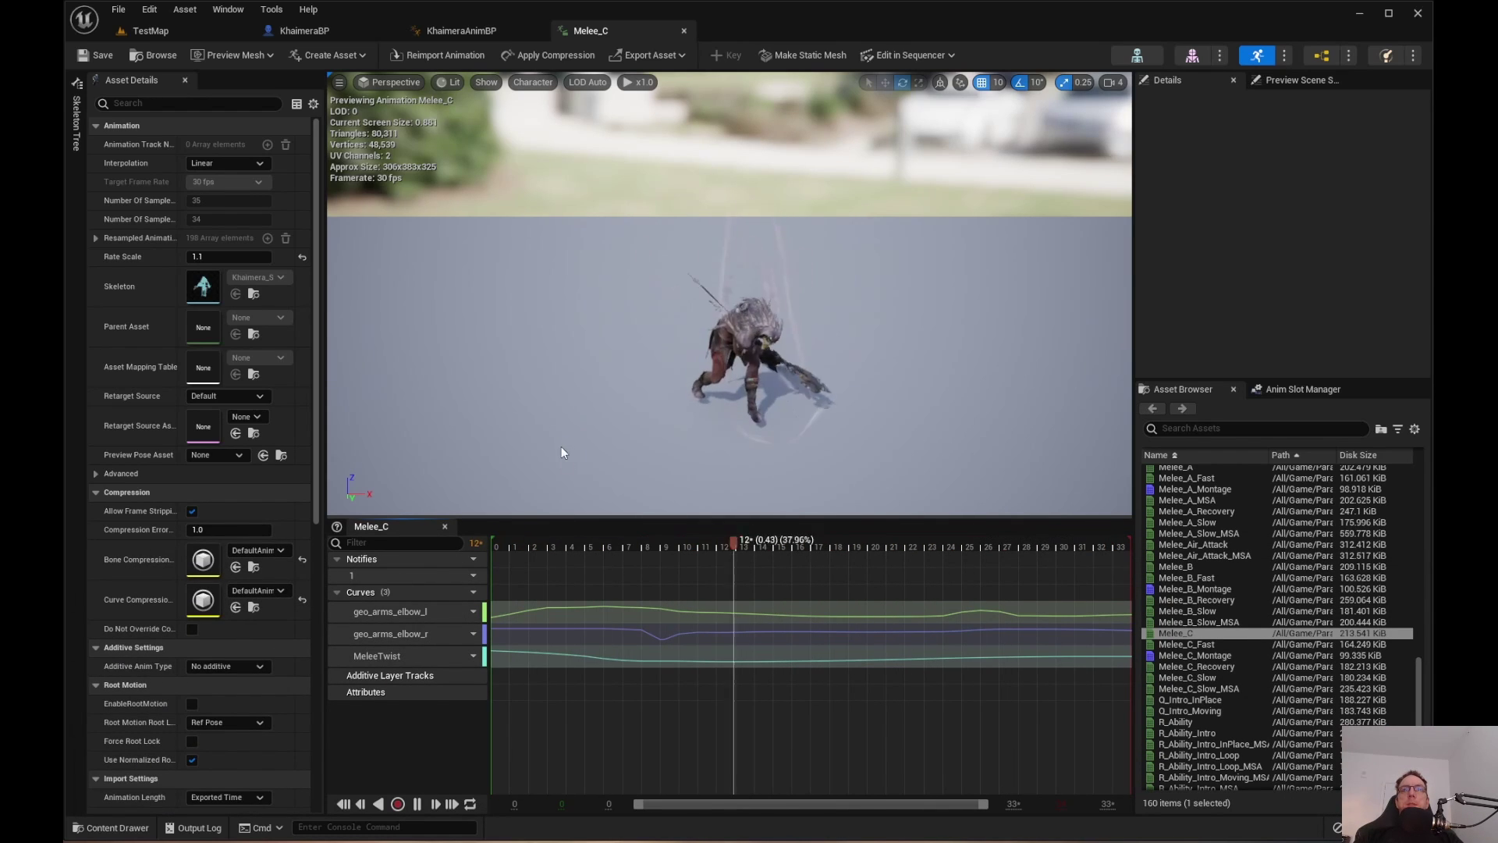
click(531, 546)
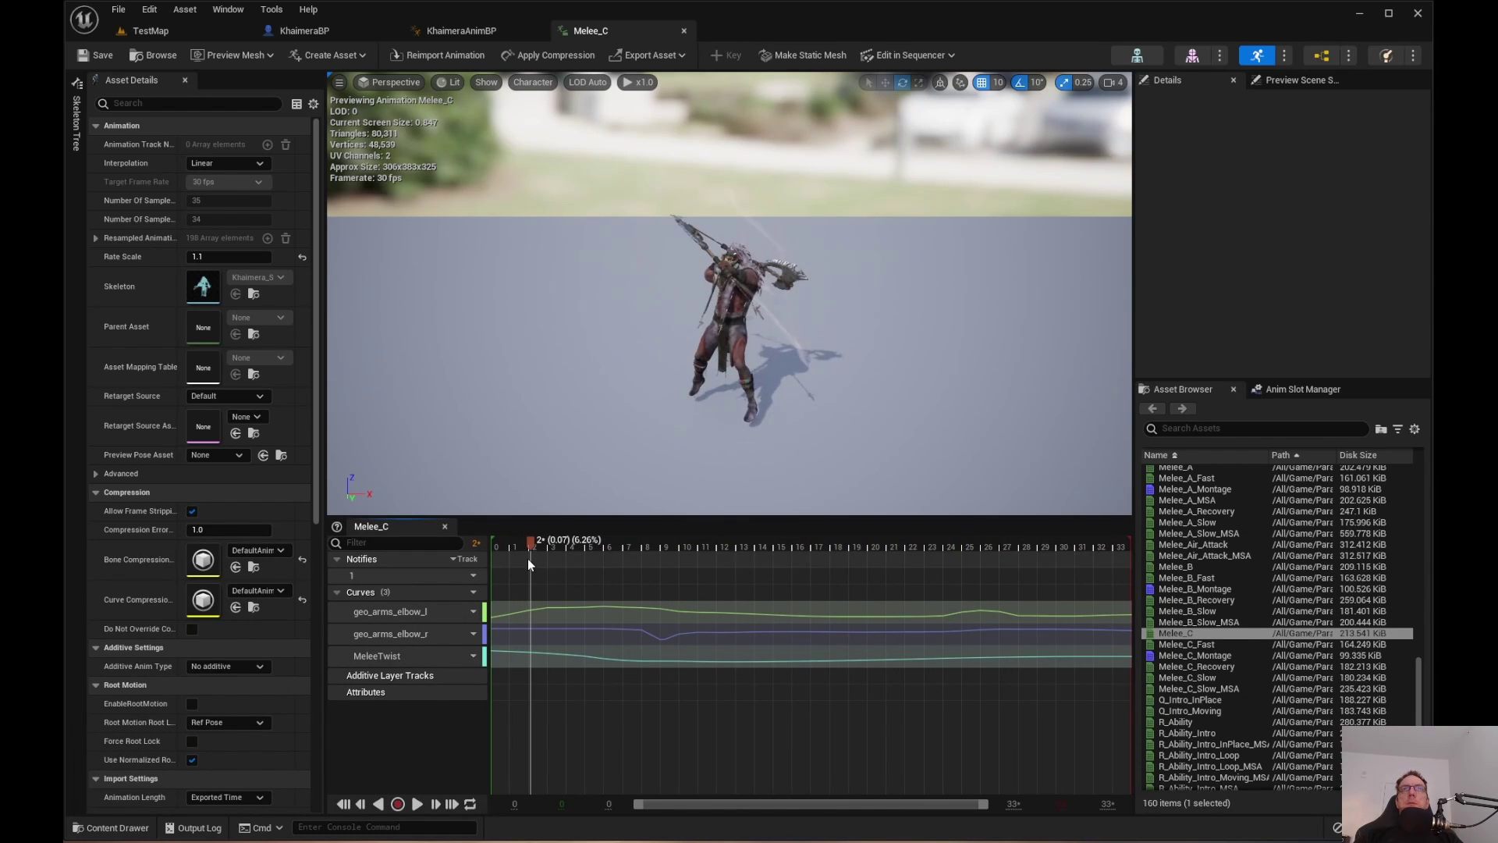
click(684, 32)
Disconnect the Locomotion state machine from the Output Pose in KhaimeraAnimBP's AnimGraph.
right_drag(609, 526, 565, 483)
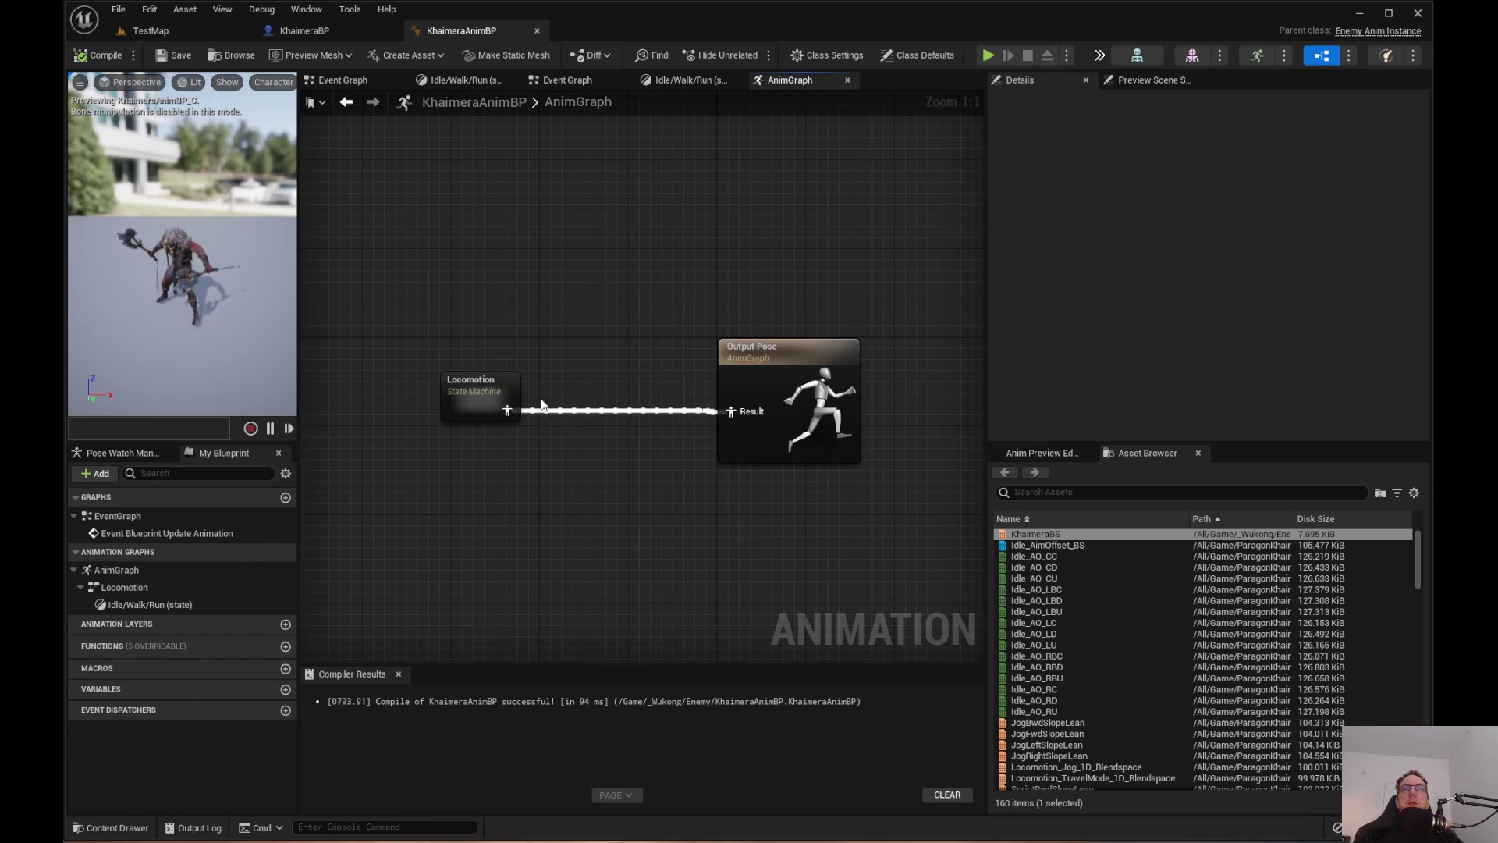
alt+click(507, 411)
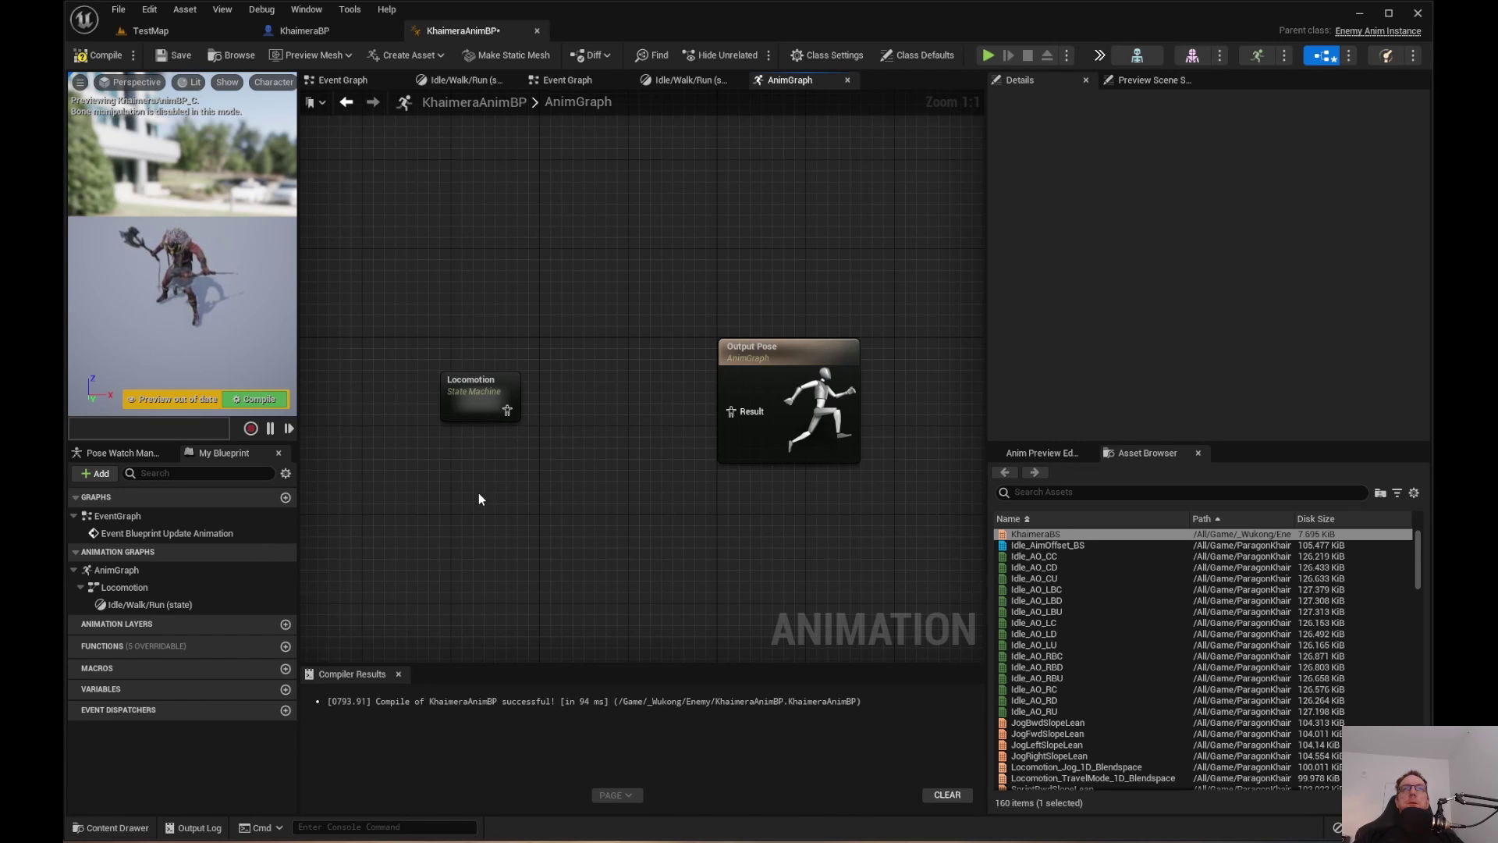
key(ctrl+space)
key(ctrl+space)
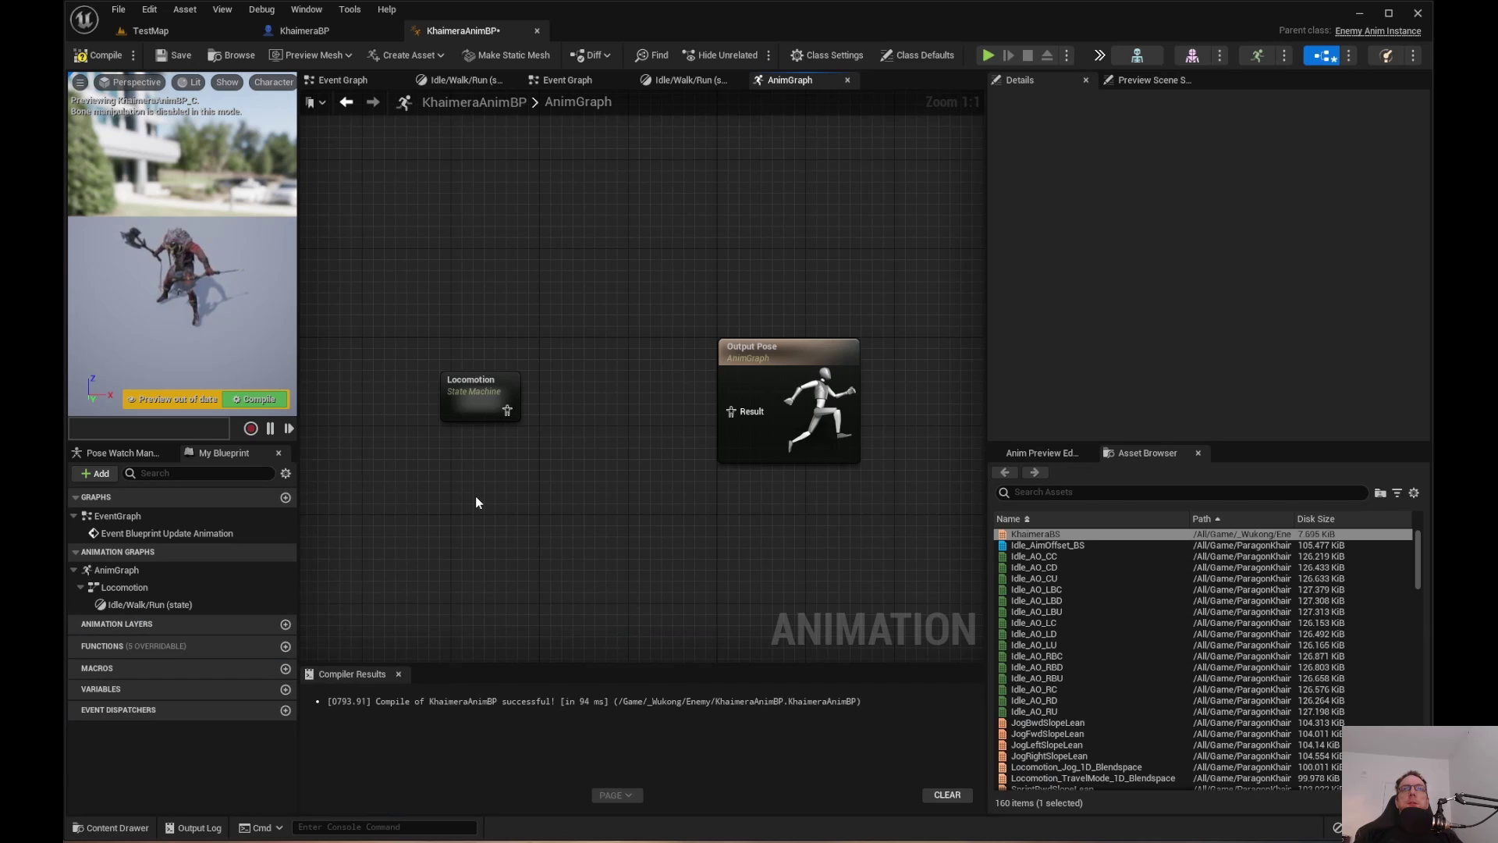
right_click(475, 495)
key(Escape)
Show the _Wukong/Enemy content folder and clear the melee search filter.
key(ctrl+space)
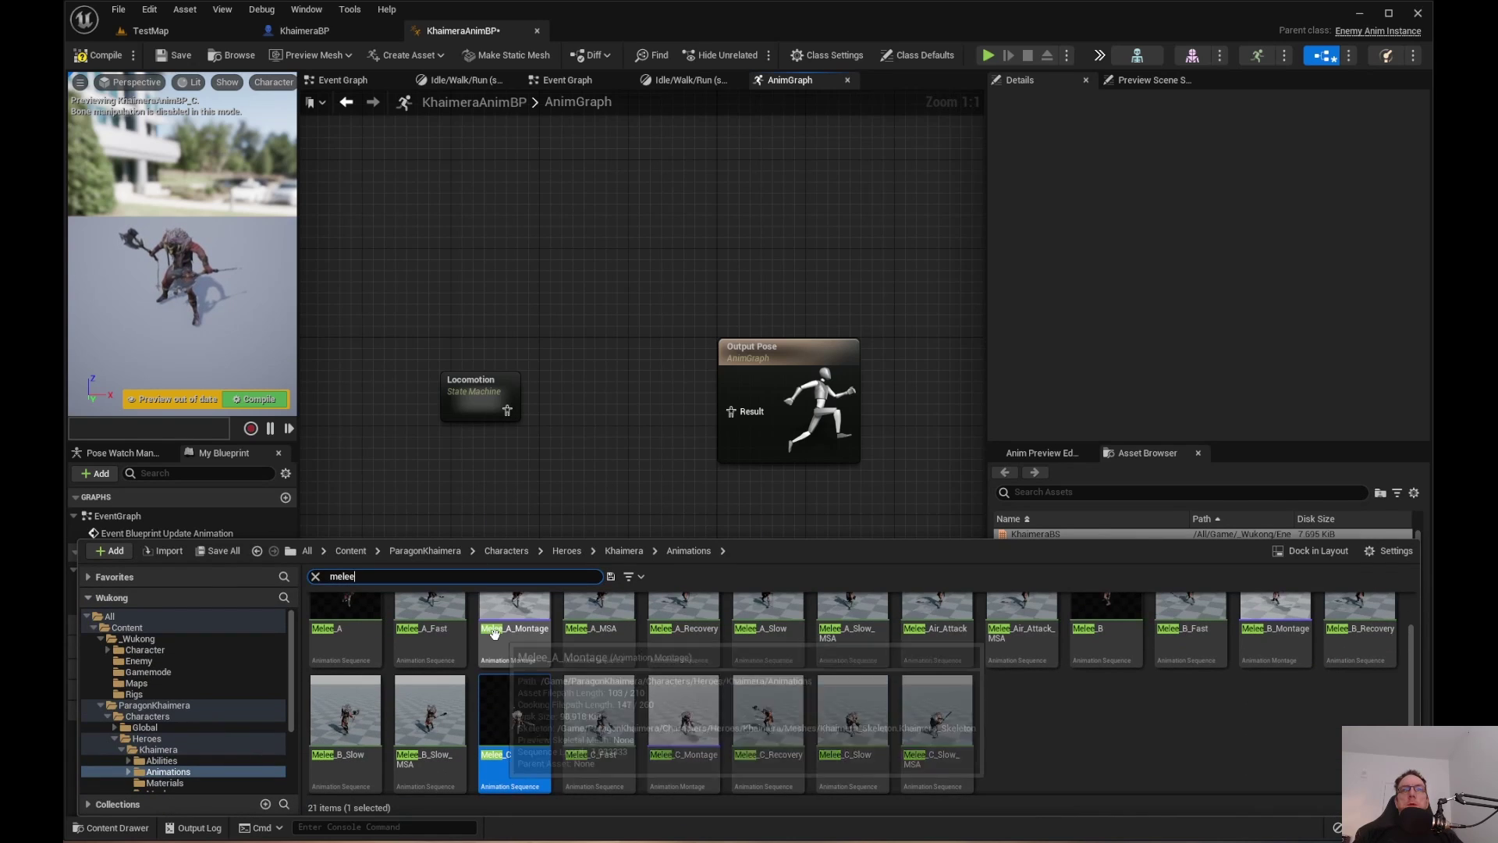
click(140, 661)
click(316, 577)
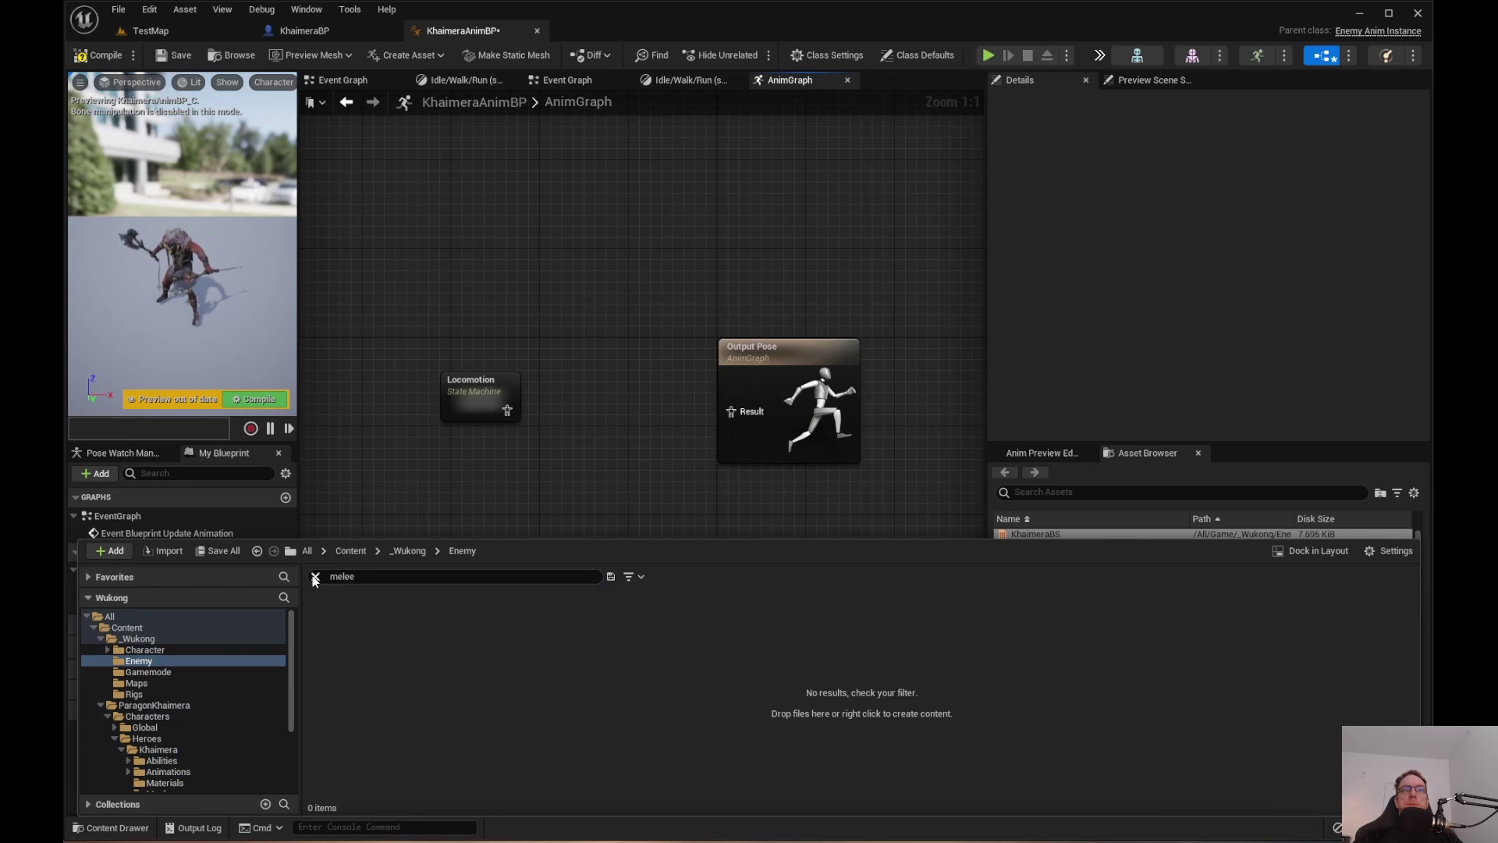
click(630, 668)
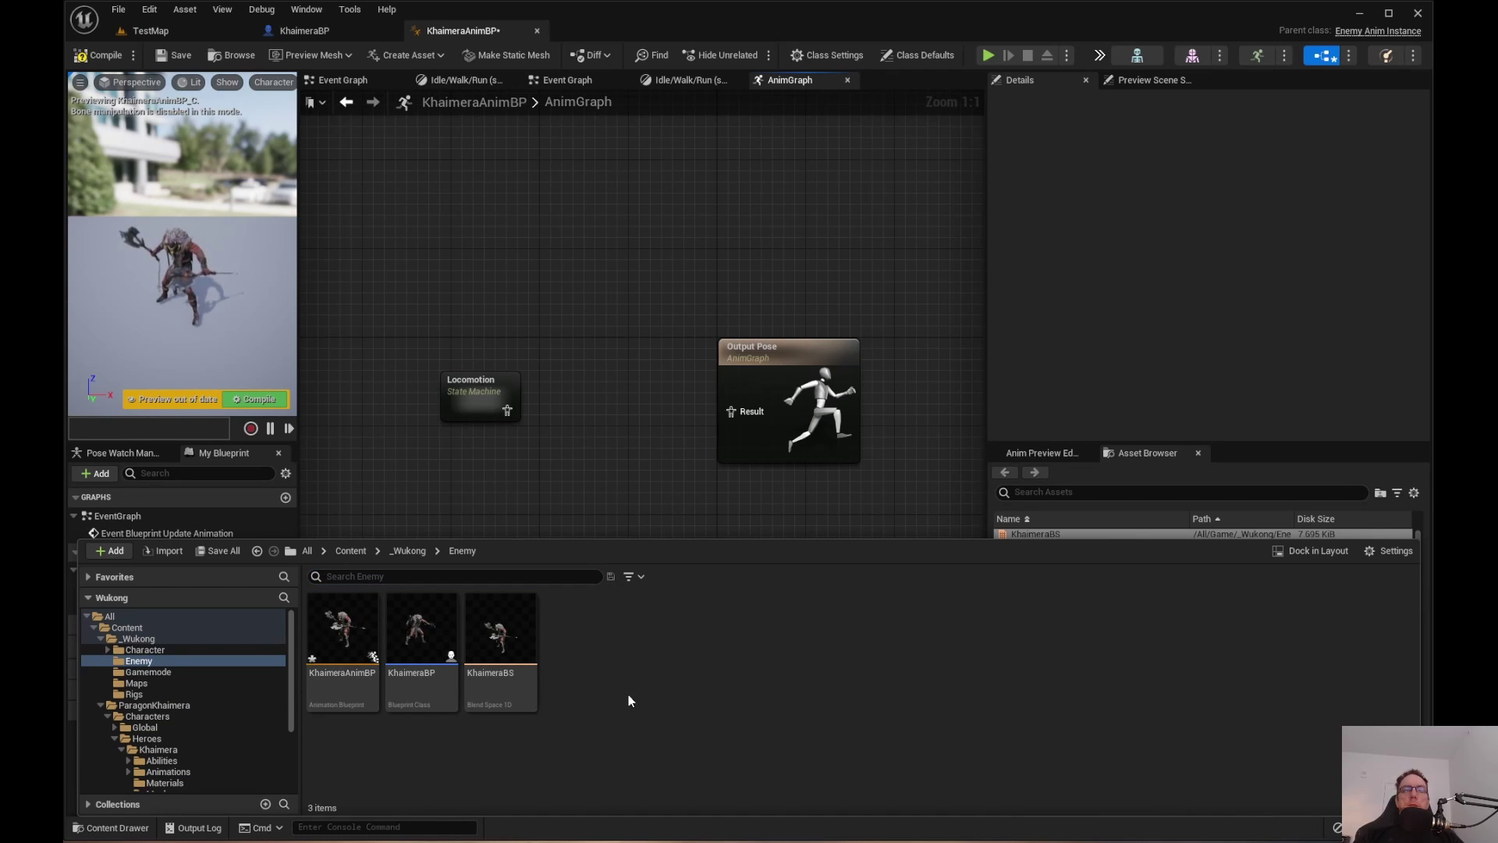
Create an Animation Montage in the Enemy folder using Khaimera_Skeleton and name it KhaimeraAttackMontage.
right_click(619, 662)
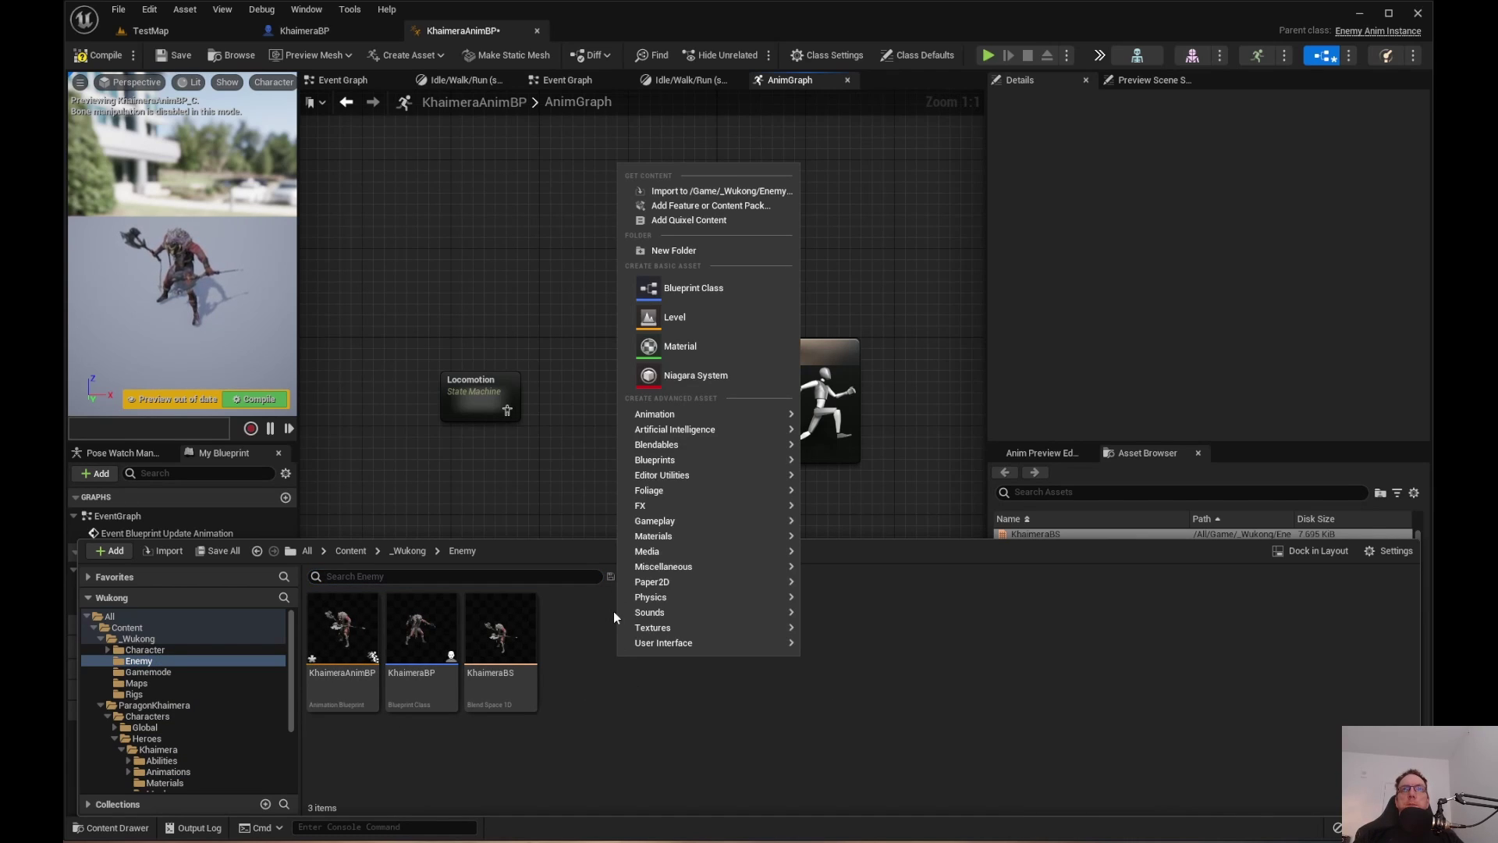
mouse_move(691, 581)
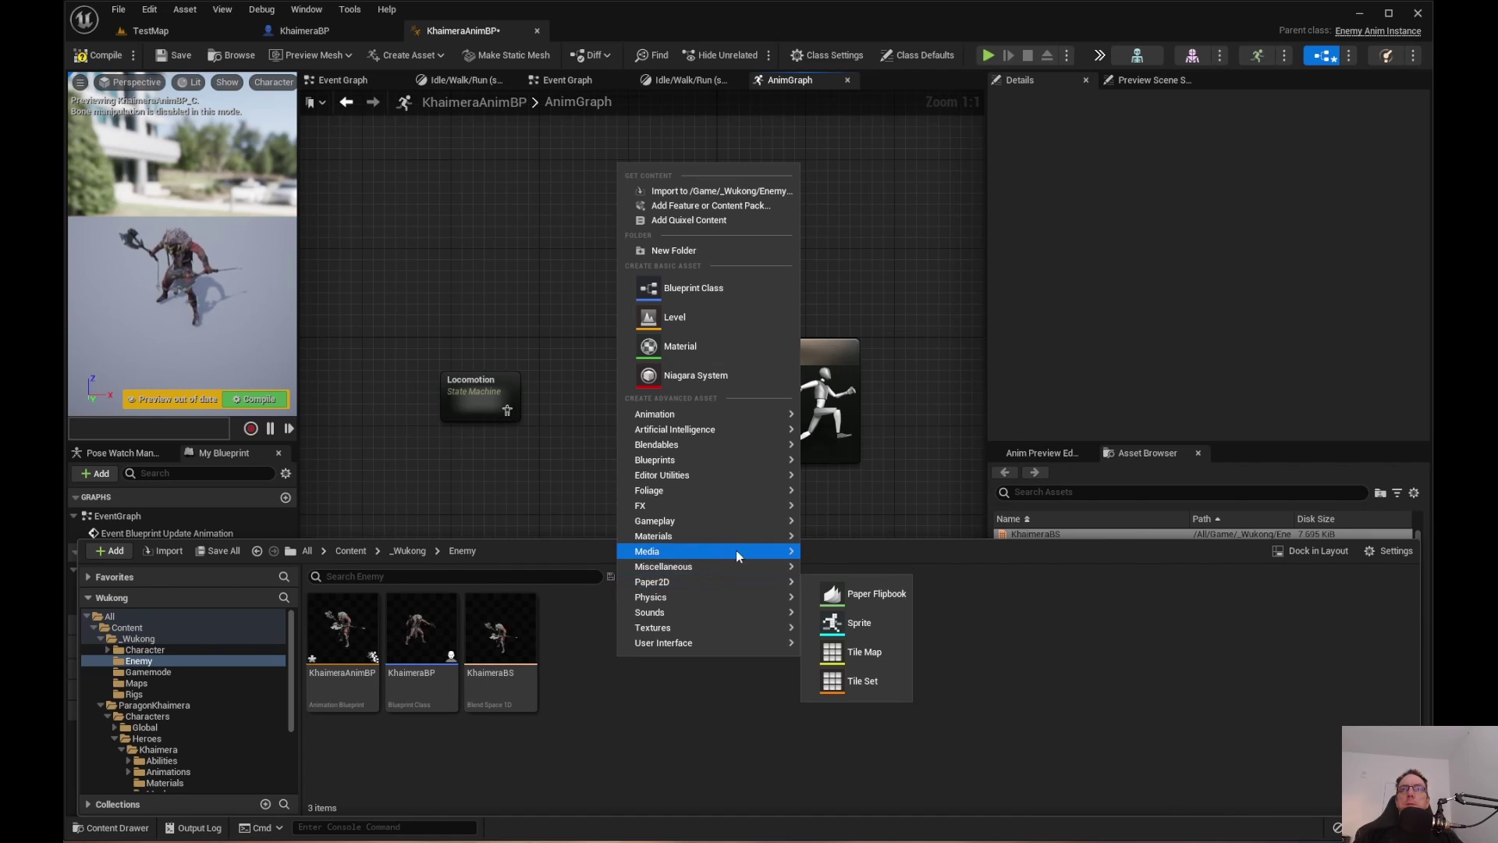
mouse_move(730, 520)
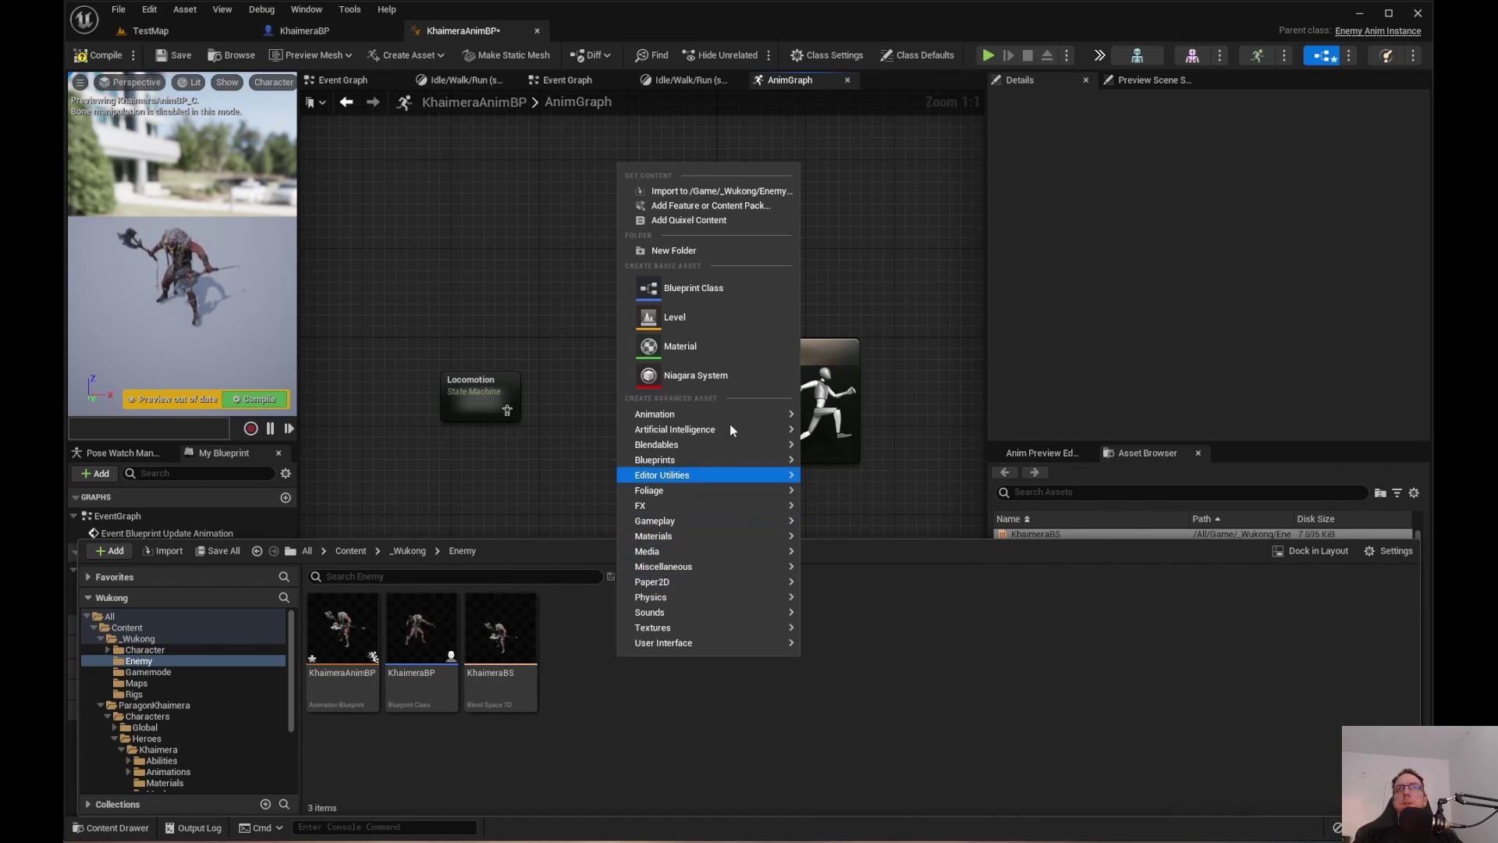
mouse_move(741, 416)
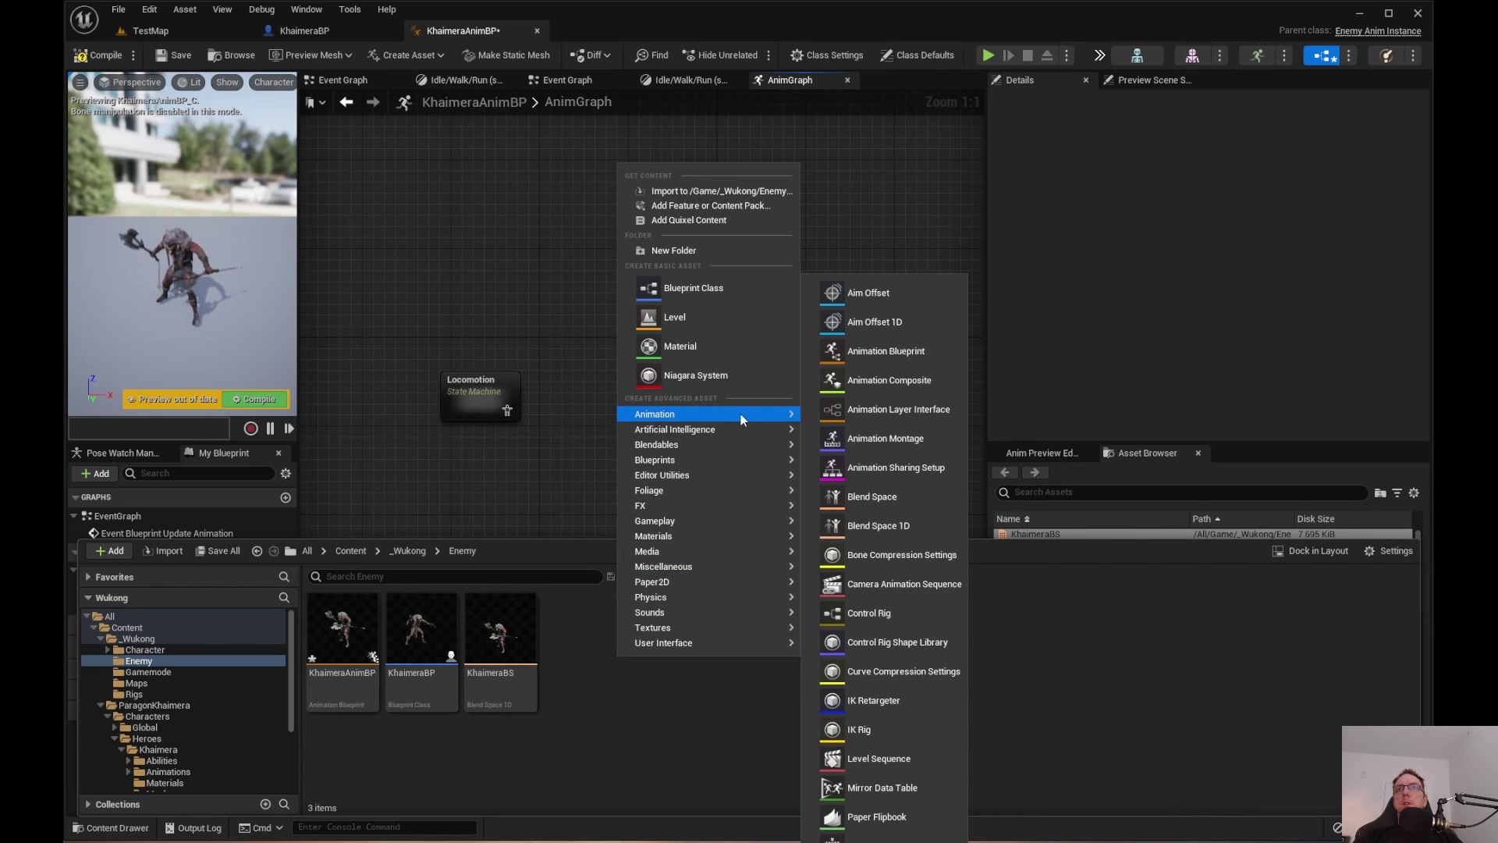
click(861, 442)
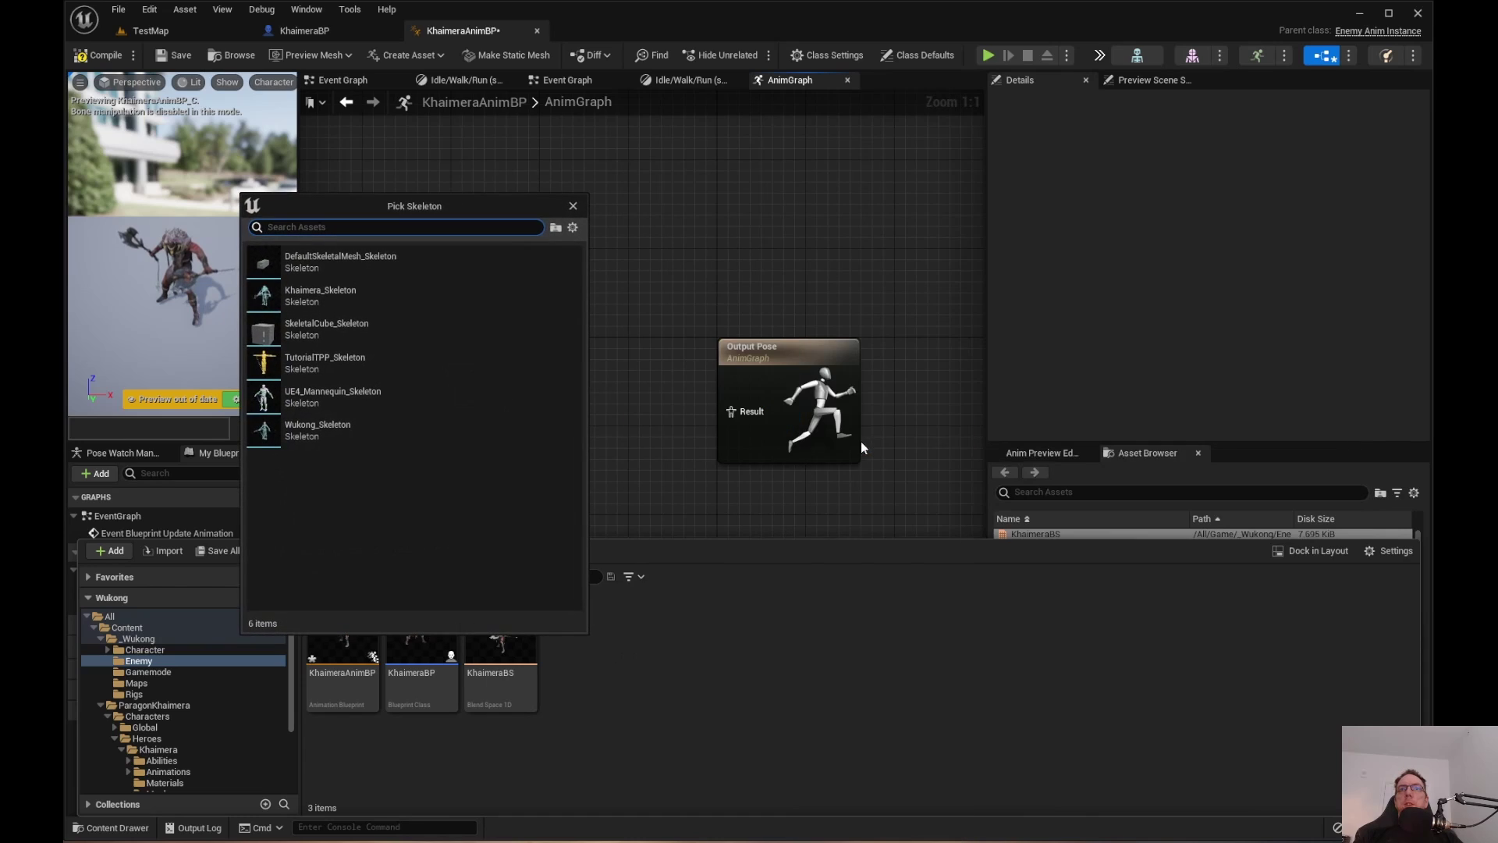
click(331, 294)
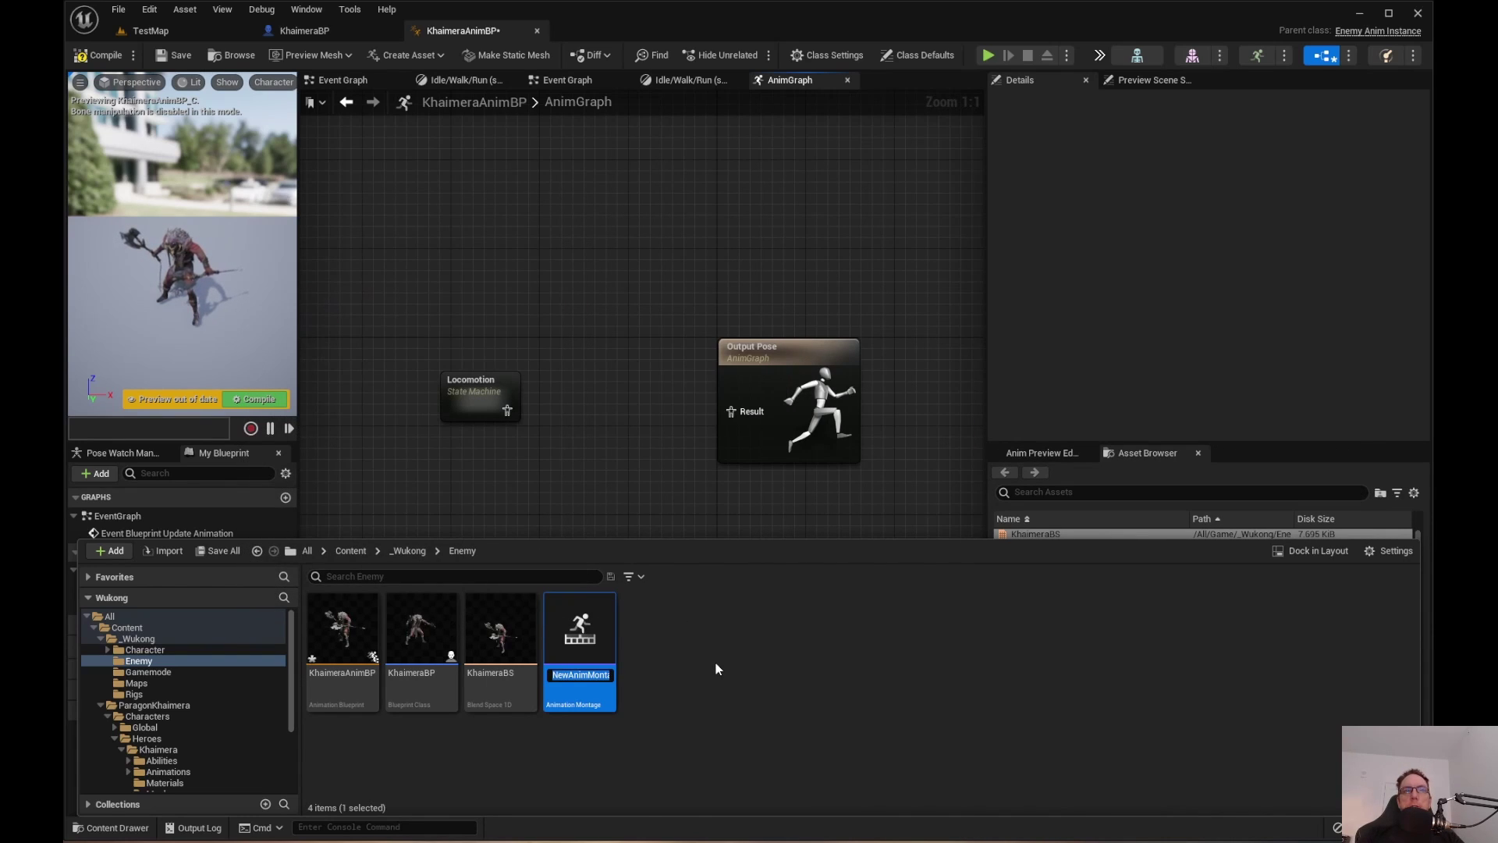
text(Khaim)
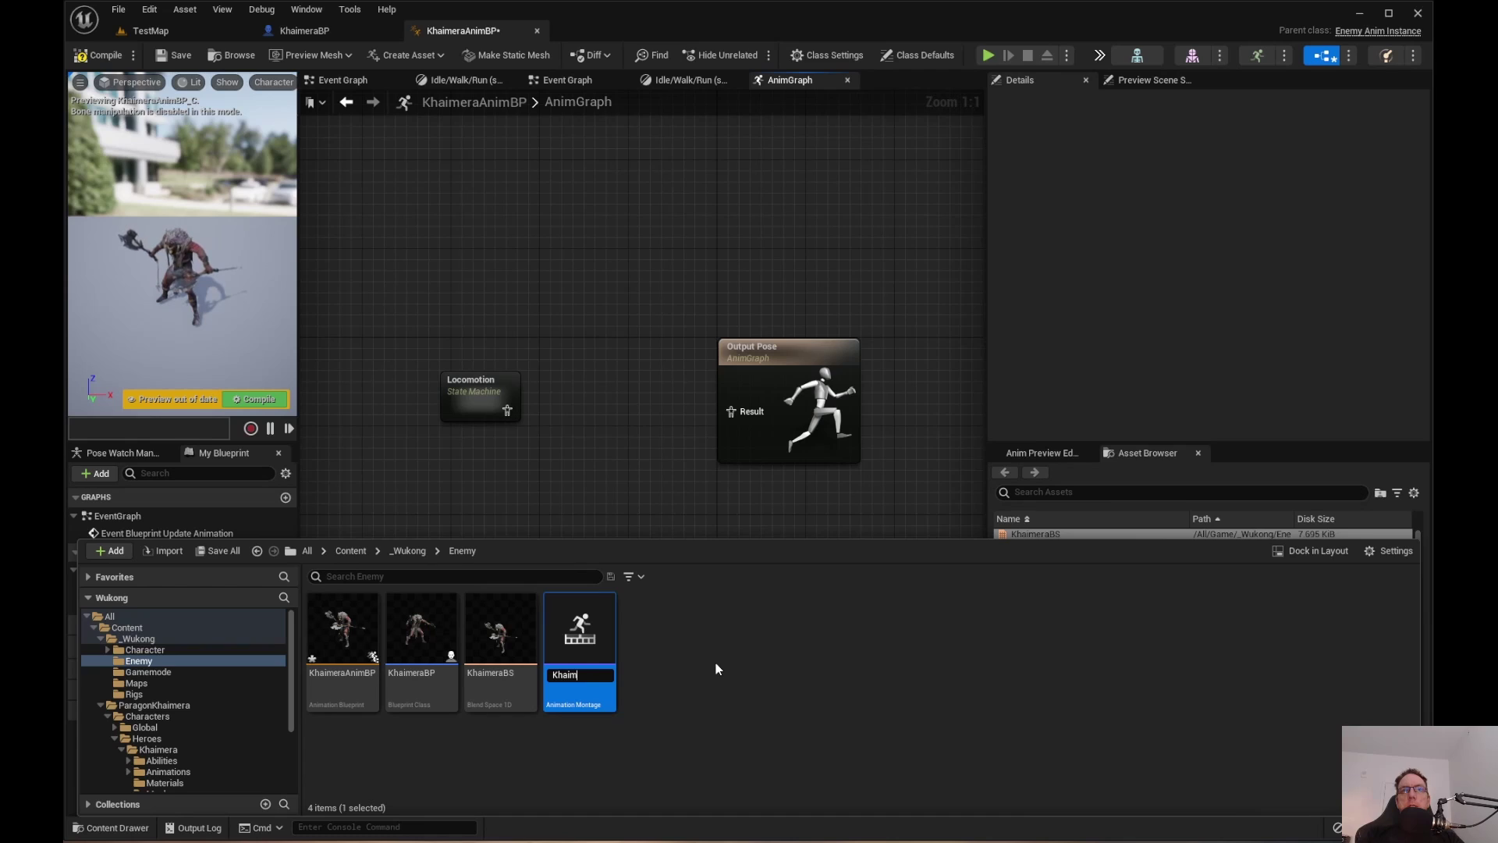
text(eraAttackMontage)
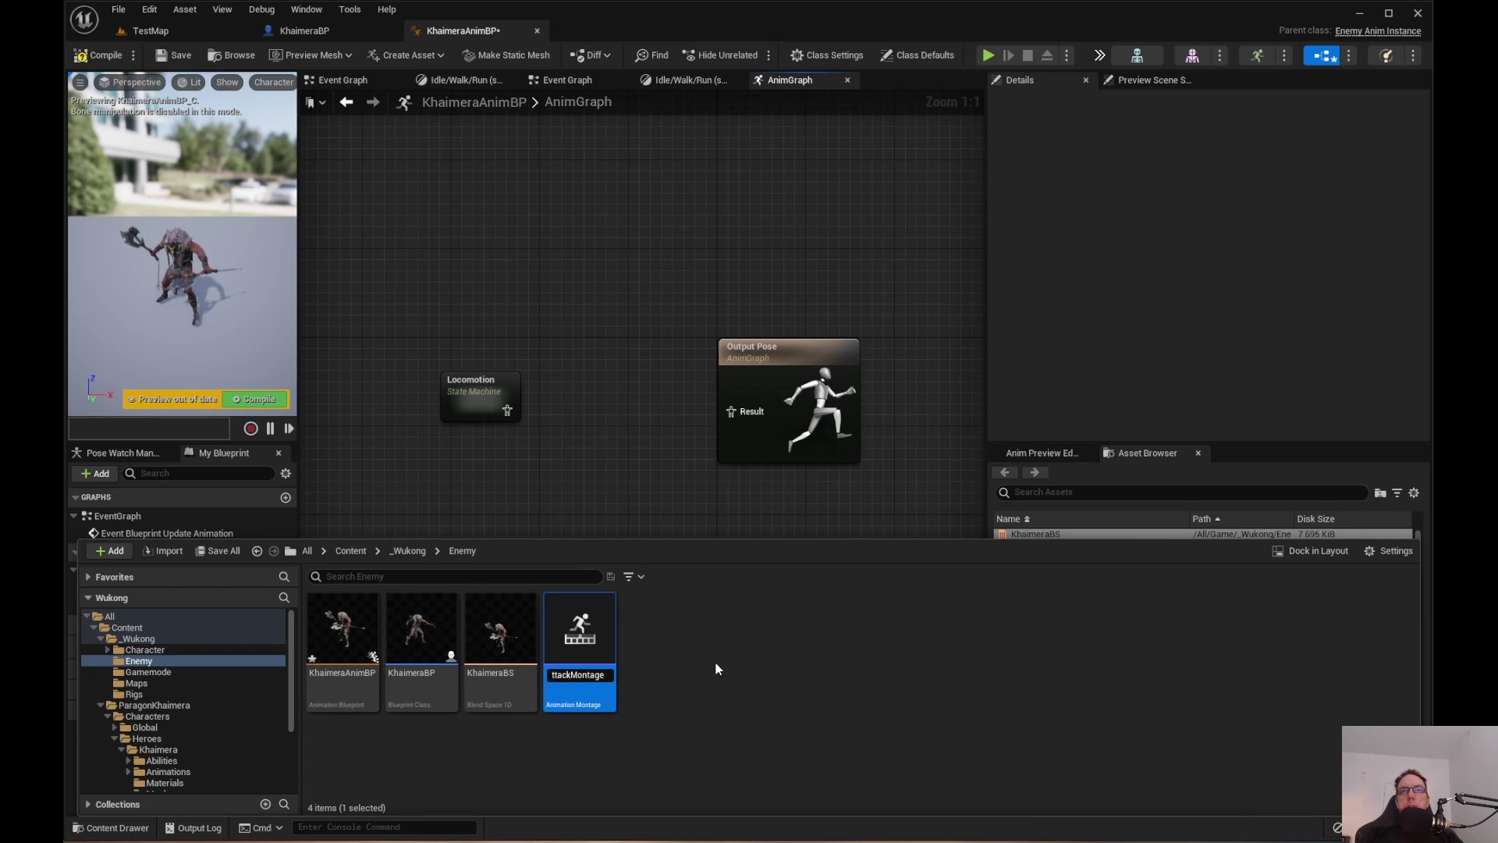
key(Return)
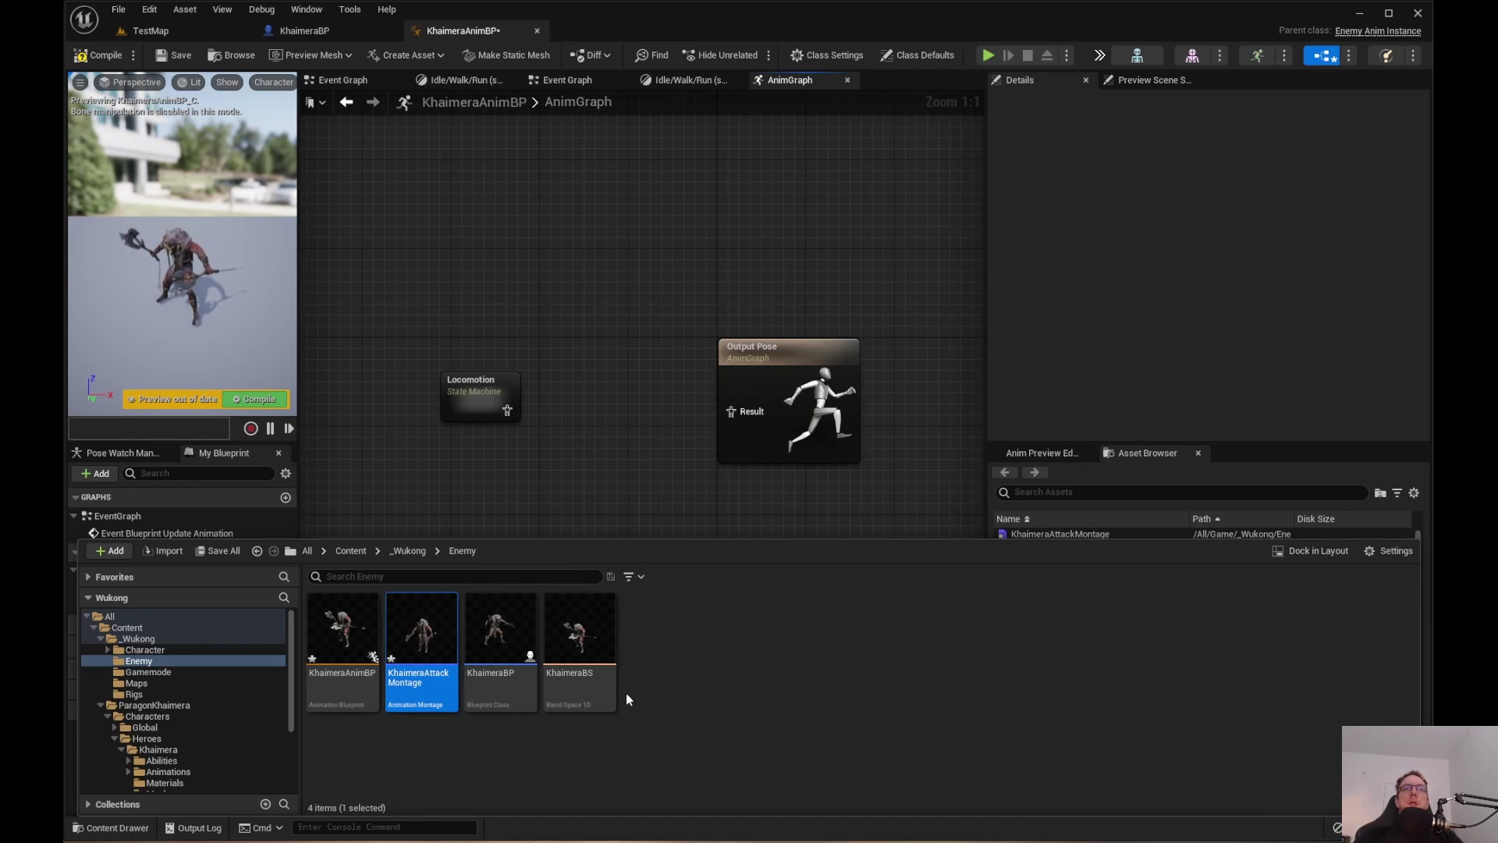
Save all modified assets and open KhaimeraAttackMontage for editing.
key(ctrl+shift+s)
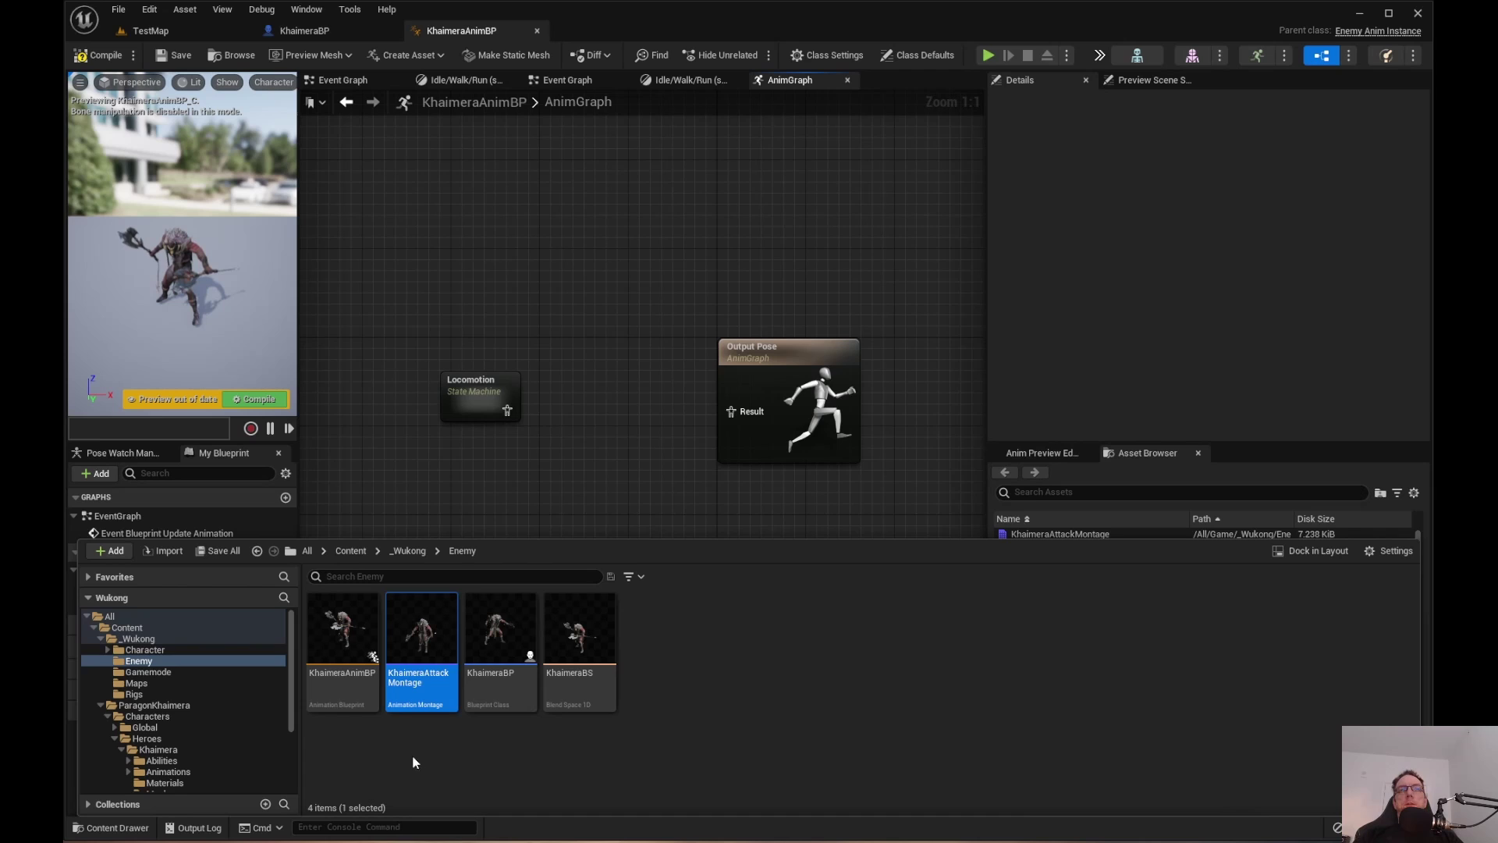
double_click(422, 653)
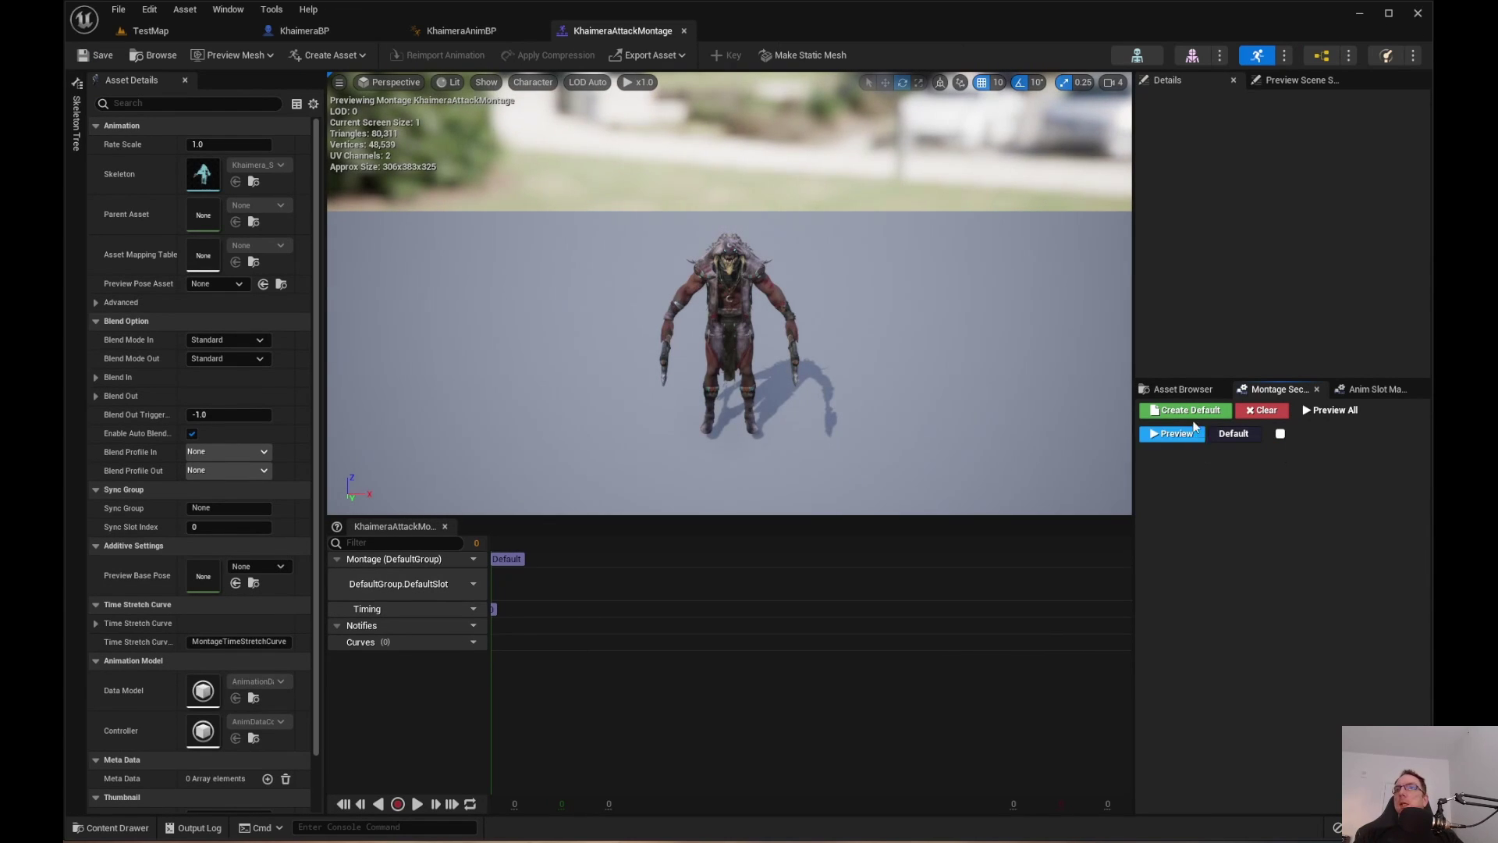
Filter the montage's asset list for melee and place Melee_A followed by Melee_B on the DefaultSlot track.
click(1182, 388)
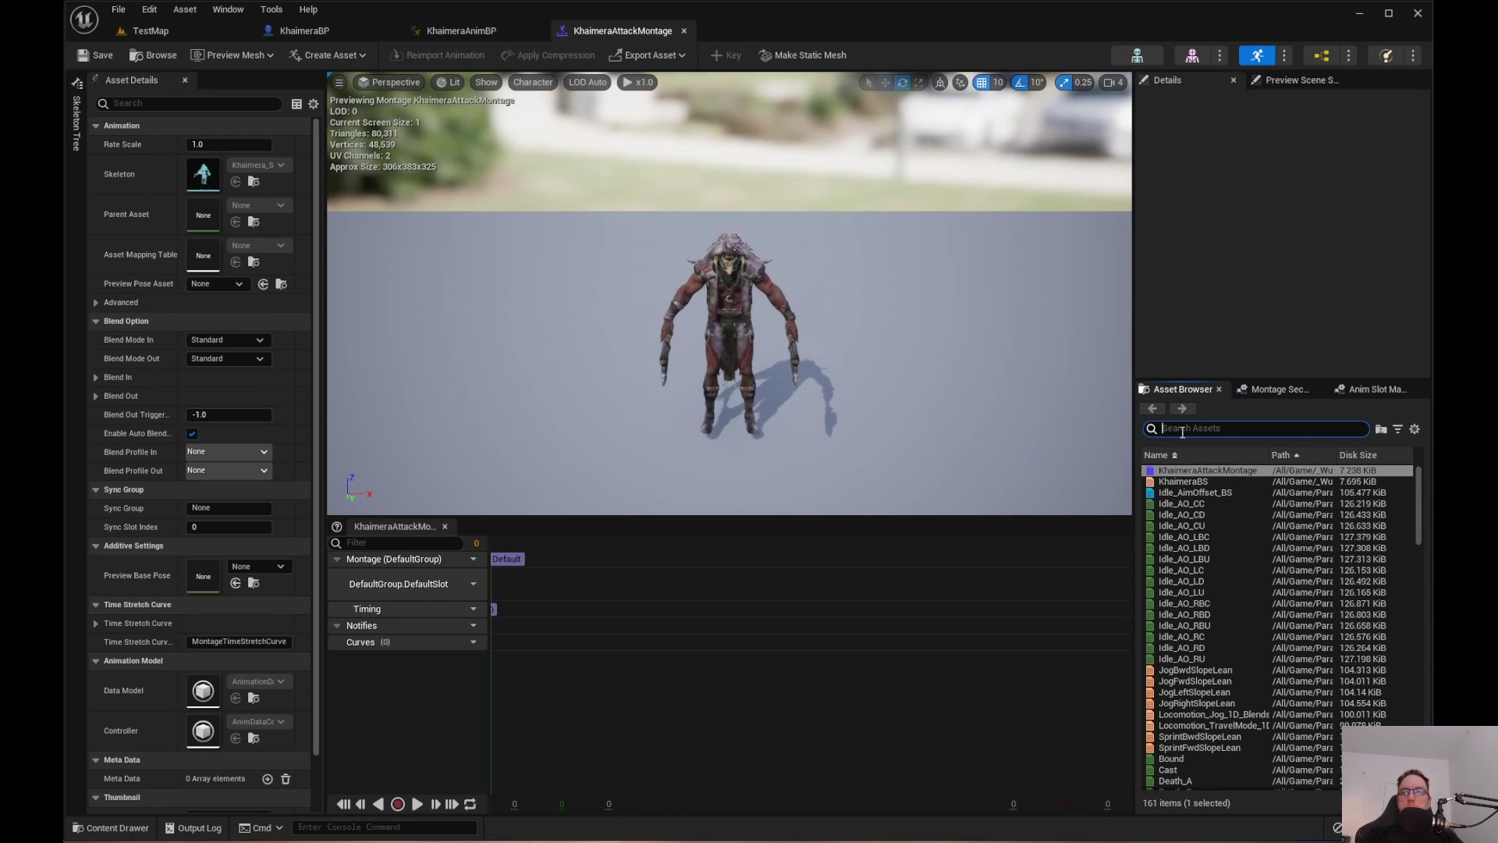
text(melee)
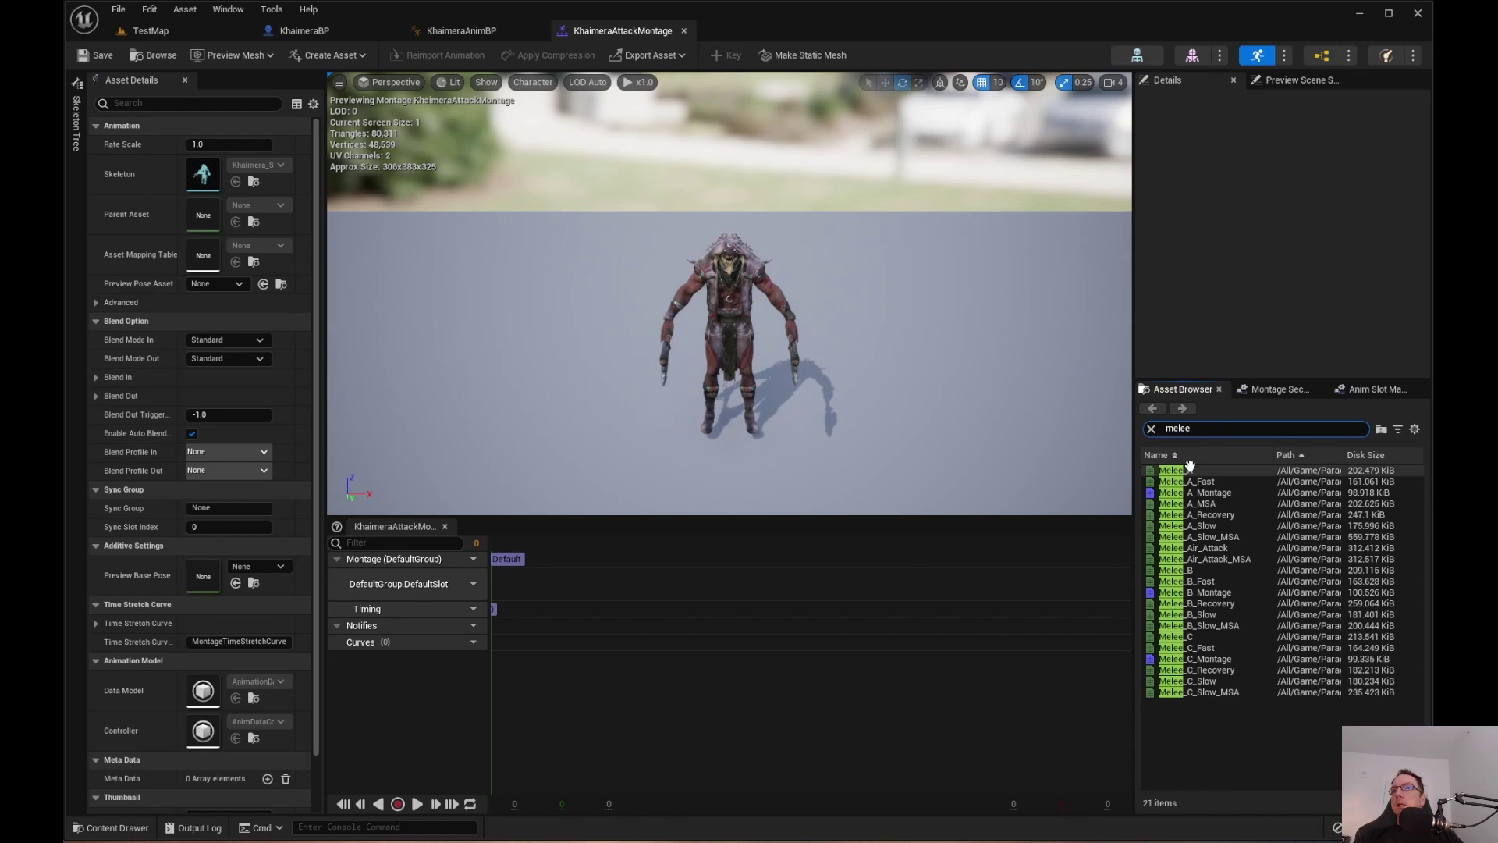
drag(1199, 472, 567, 597)
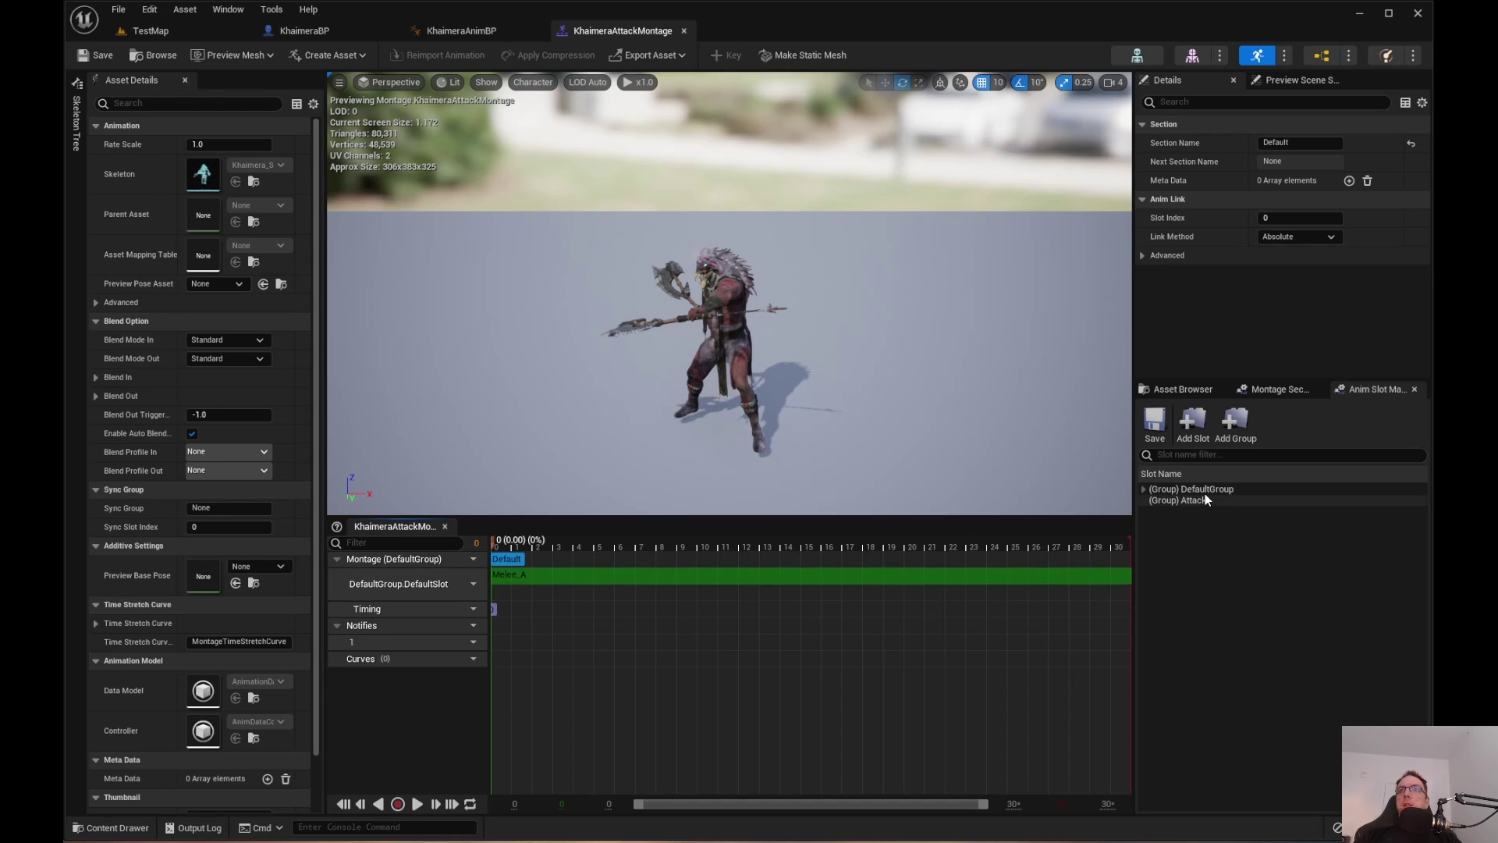
click(1186, 390)
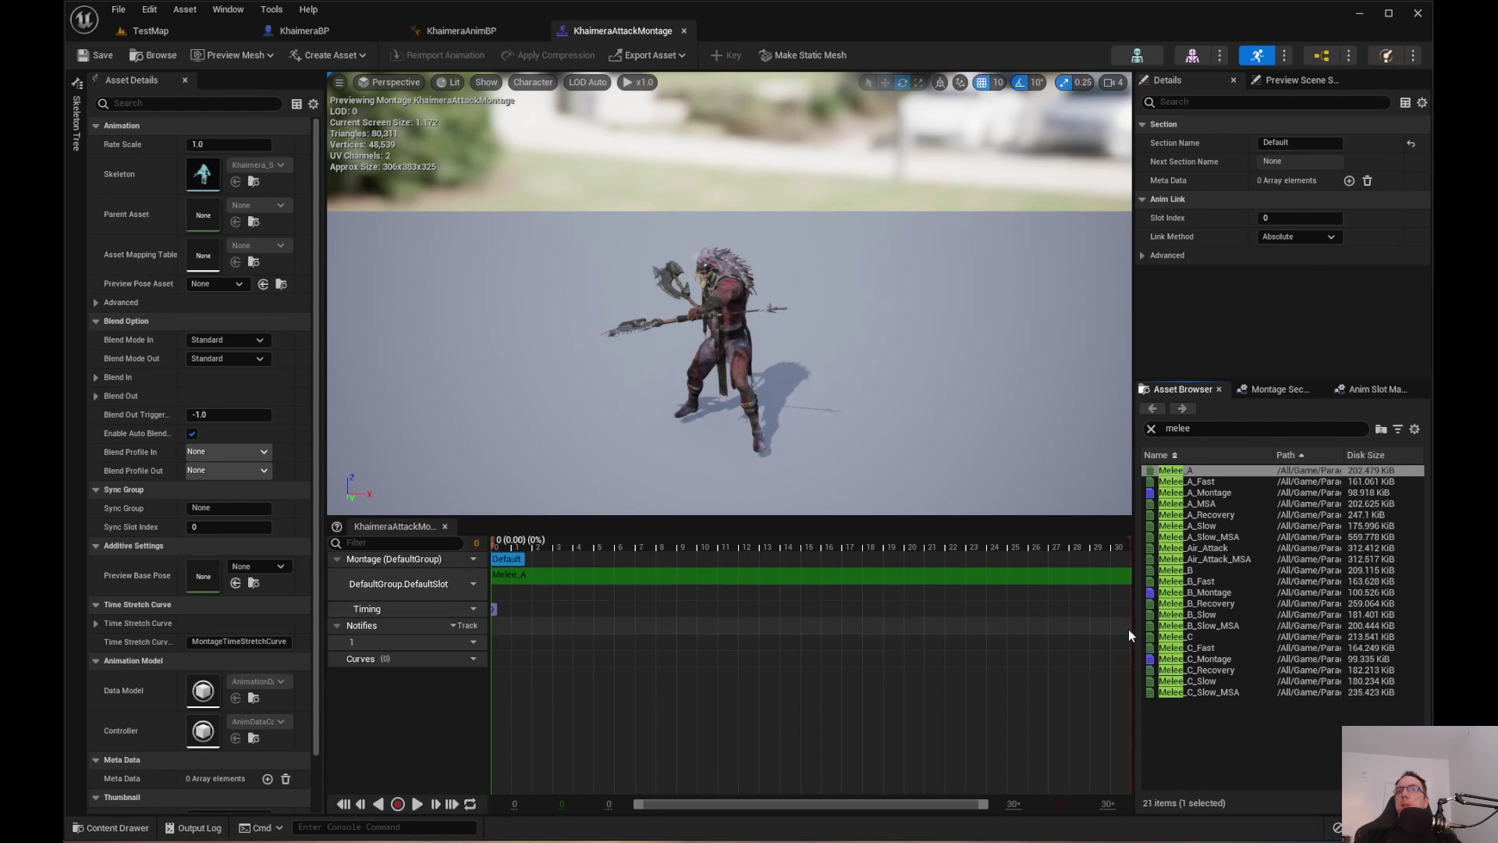
drag(1192, 572, 878, 593)
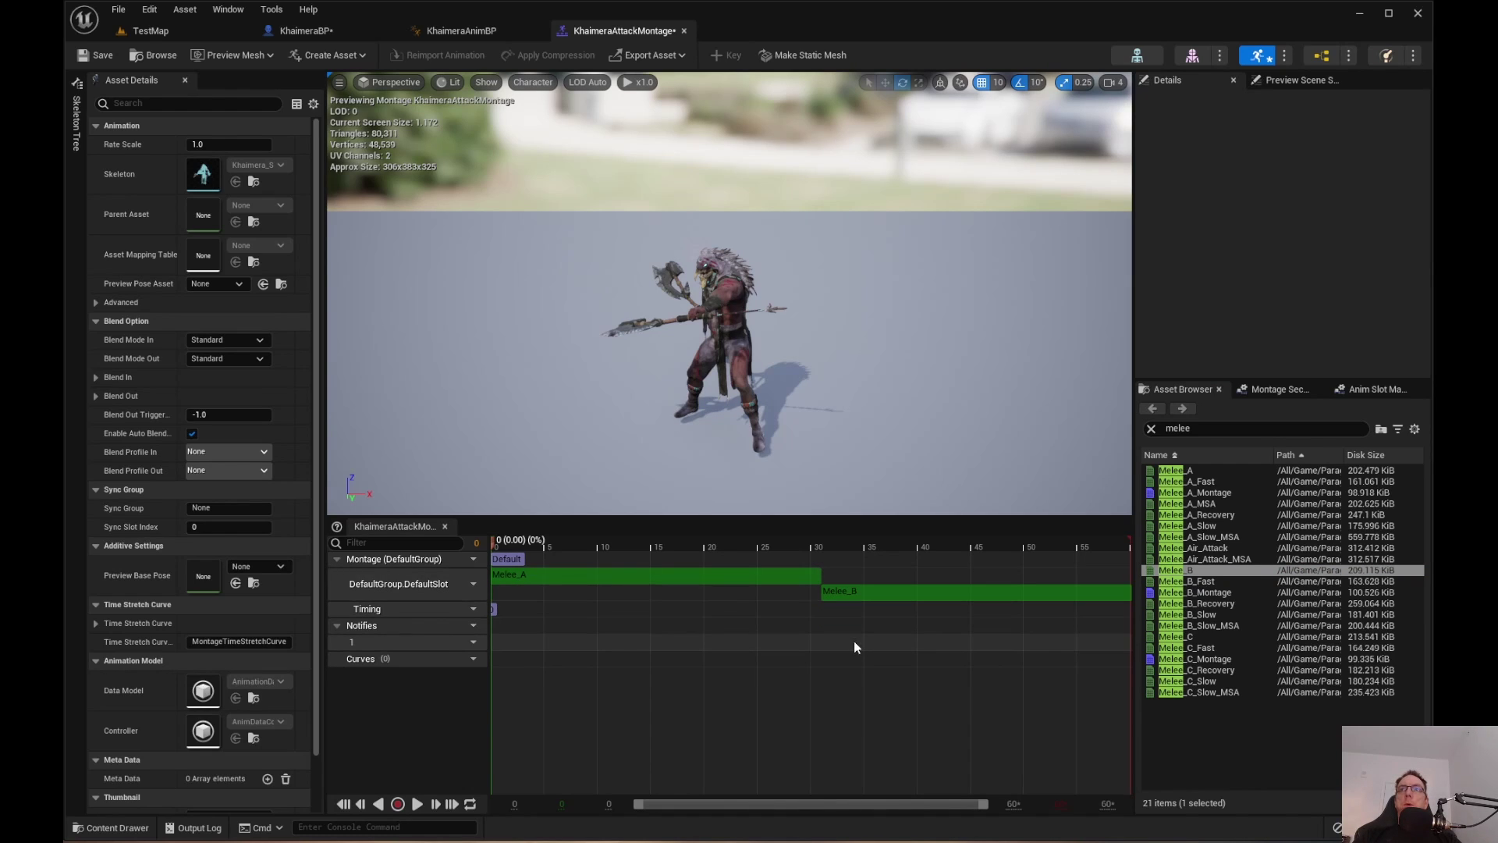
Create a new montage section named Attack1 over the early part of Melee_A.
right_click(569, 557)
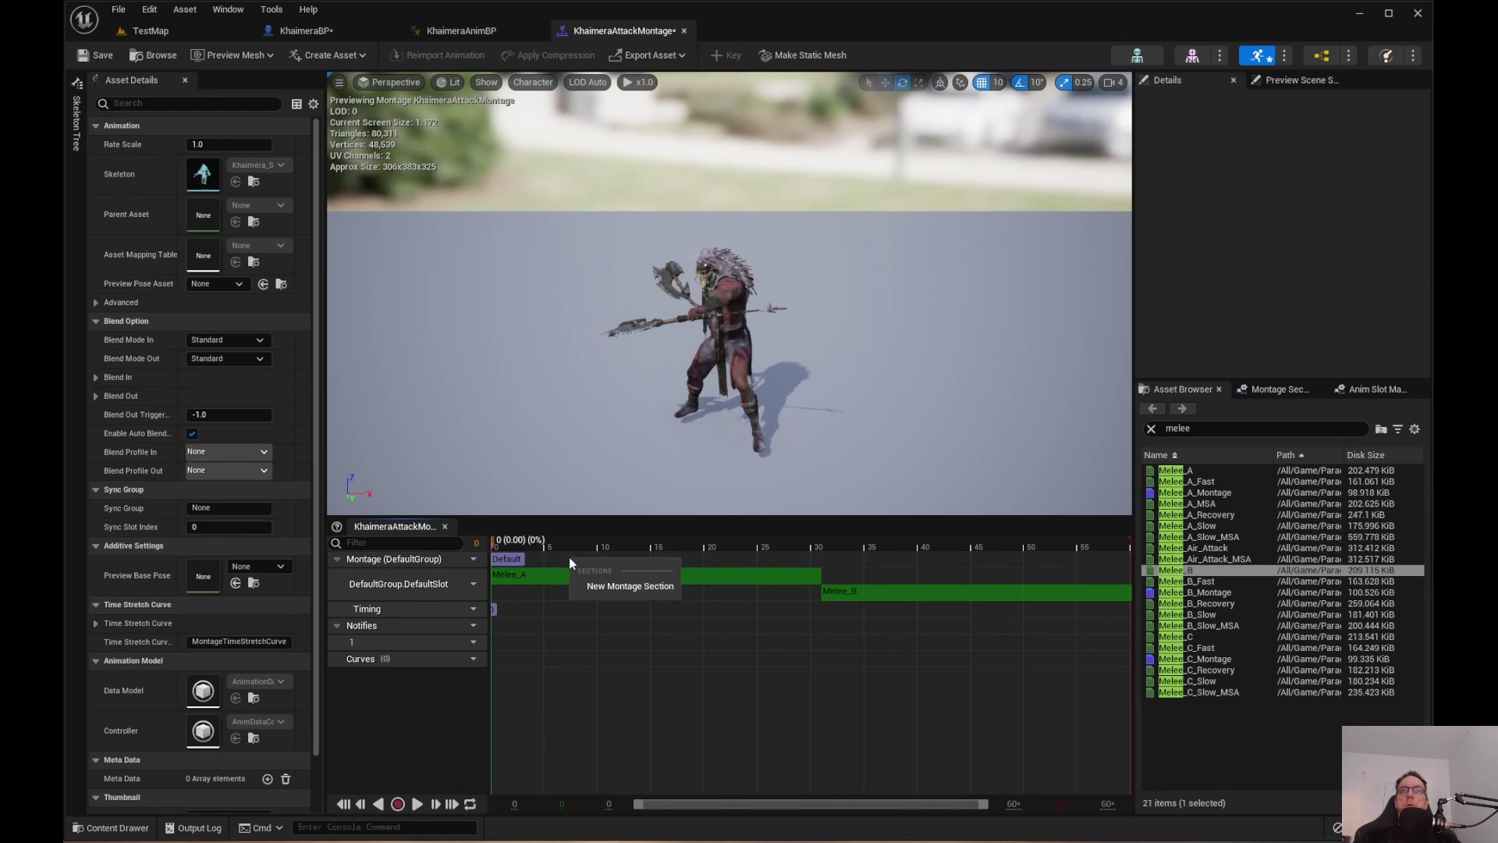
click(611, 587)
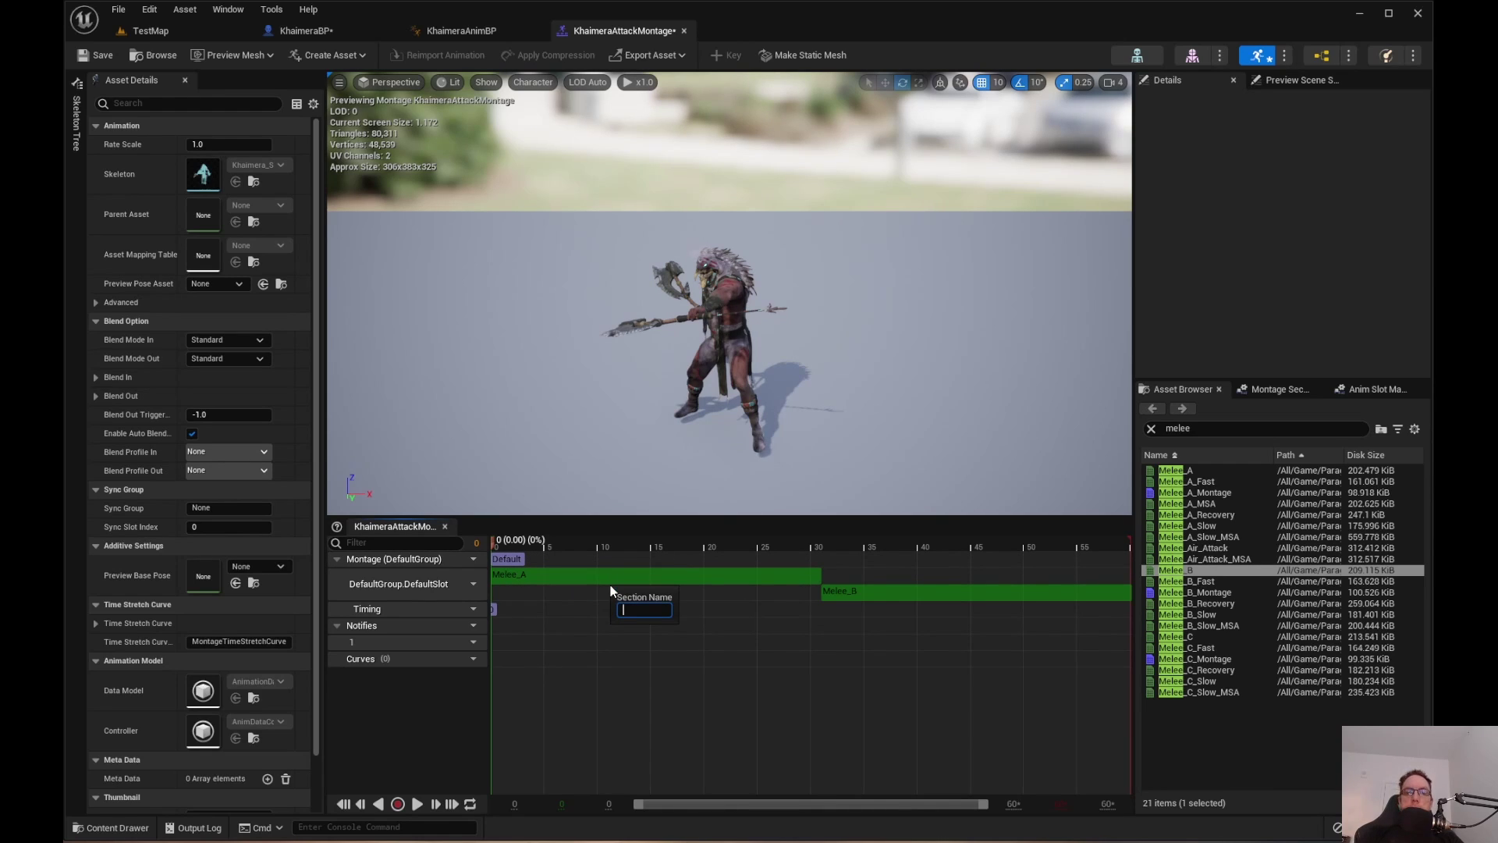
text(Attack1)
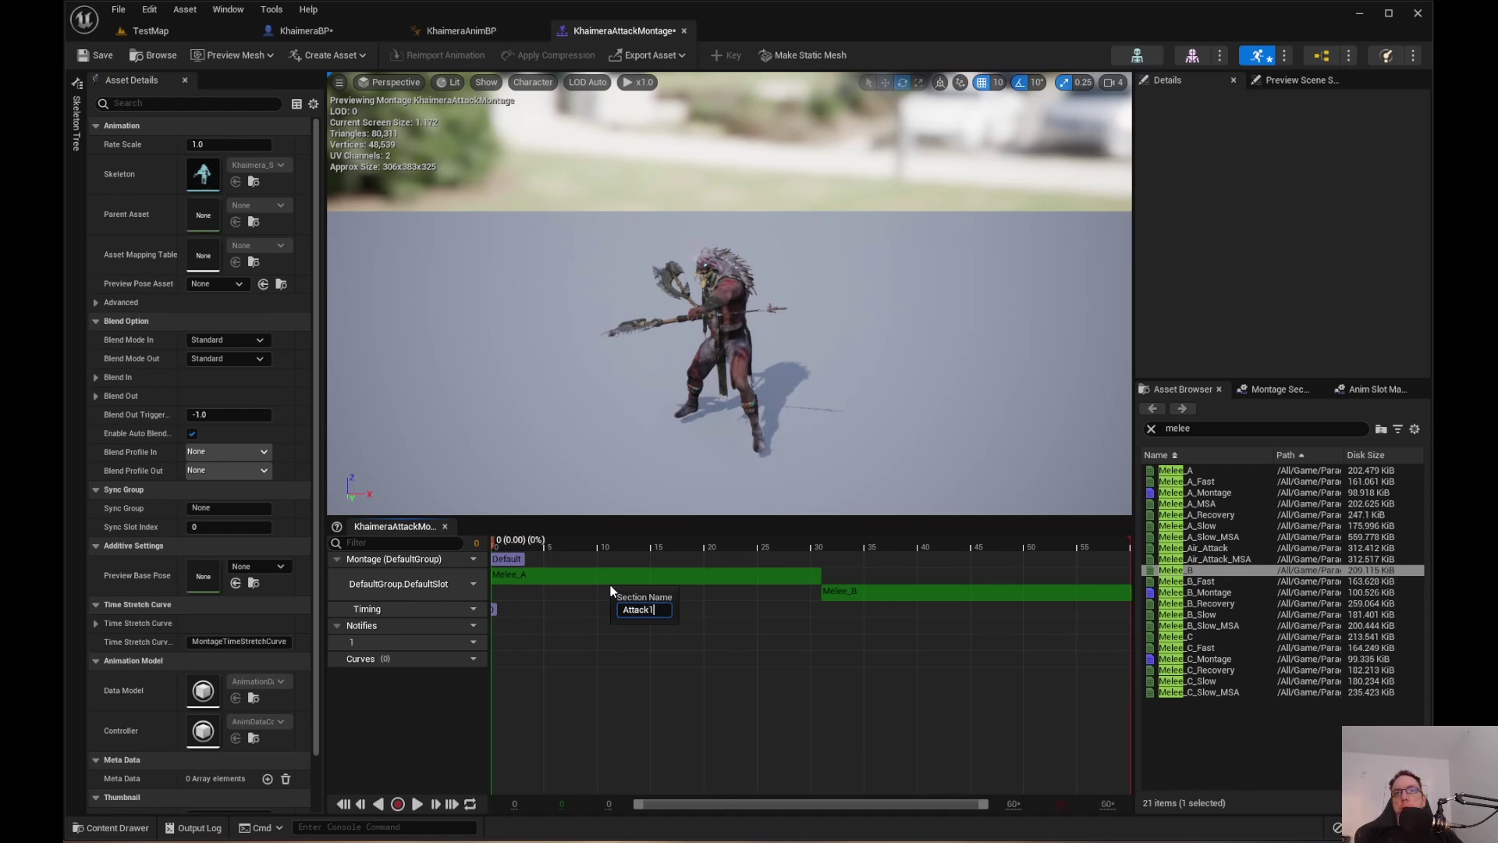
key(Return)
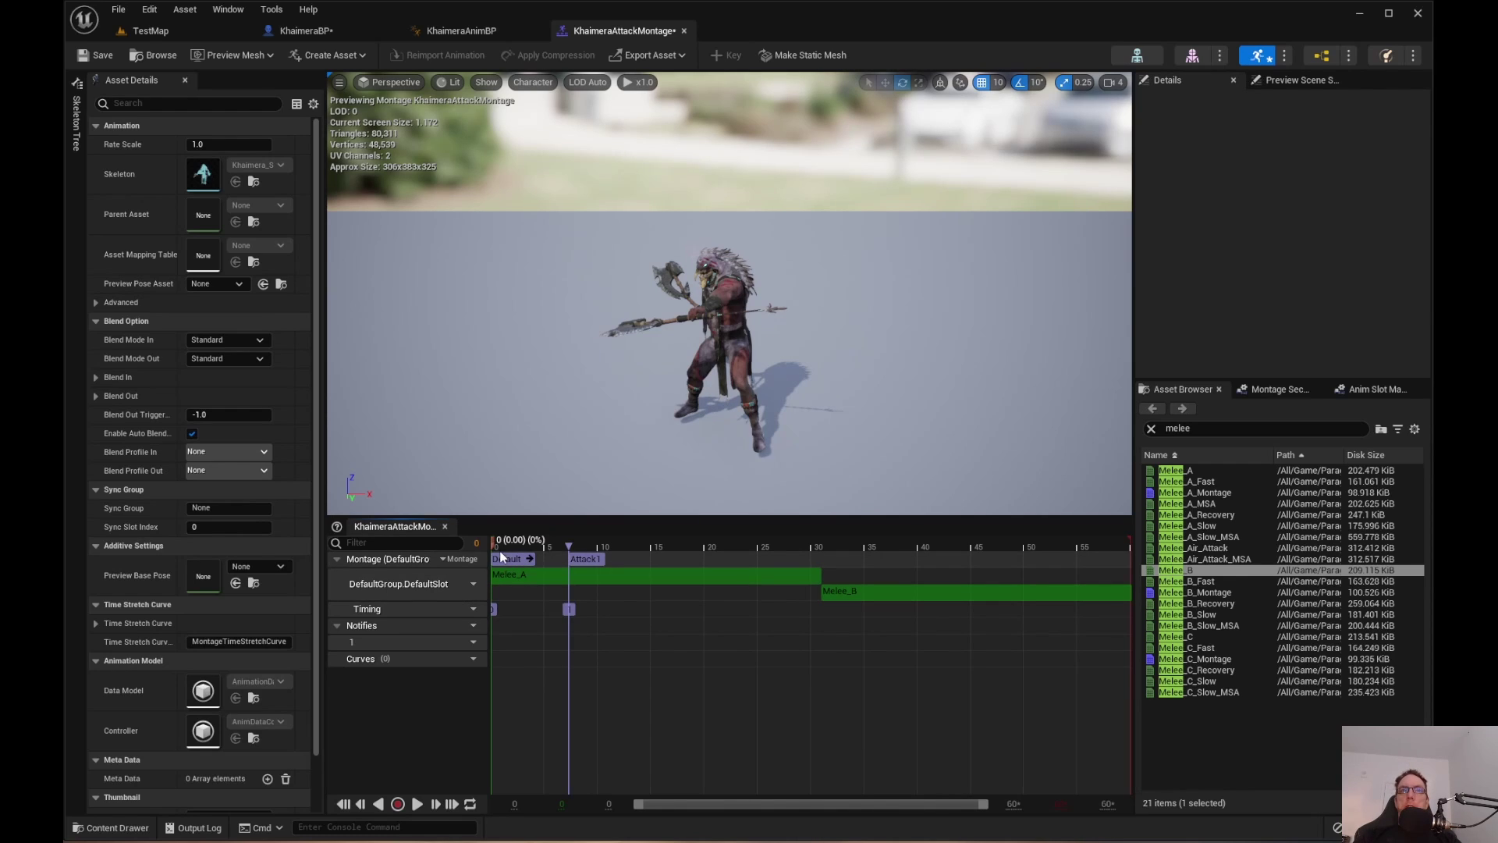
Reposition the section markers so Attack1 starts at frame 0, and delete the Default section.
click(688, 546)
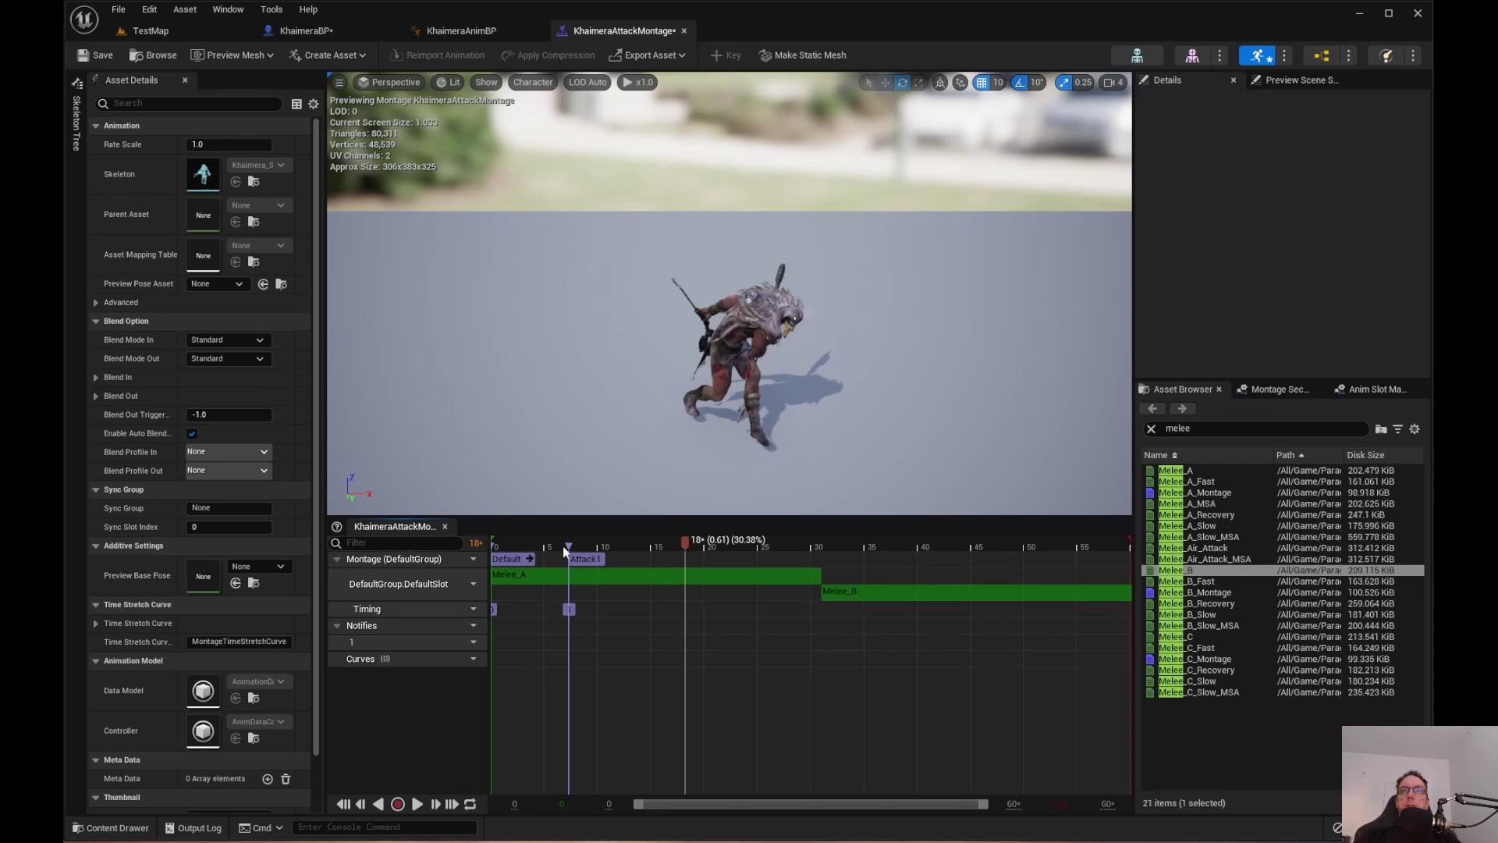
mouse_move(568, 545)
mouse_down()
mouse_move(494, 548)
mouse_move(593, 546)
mouse_move(488, 546)
mouse_move(558, 546)
mouse_up()
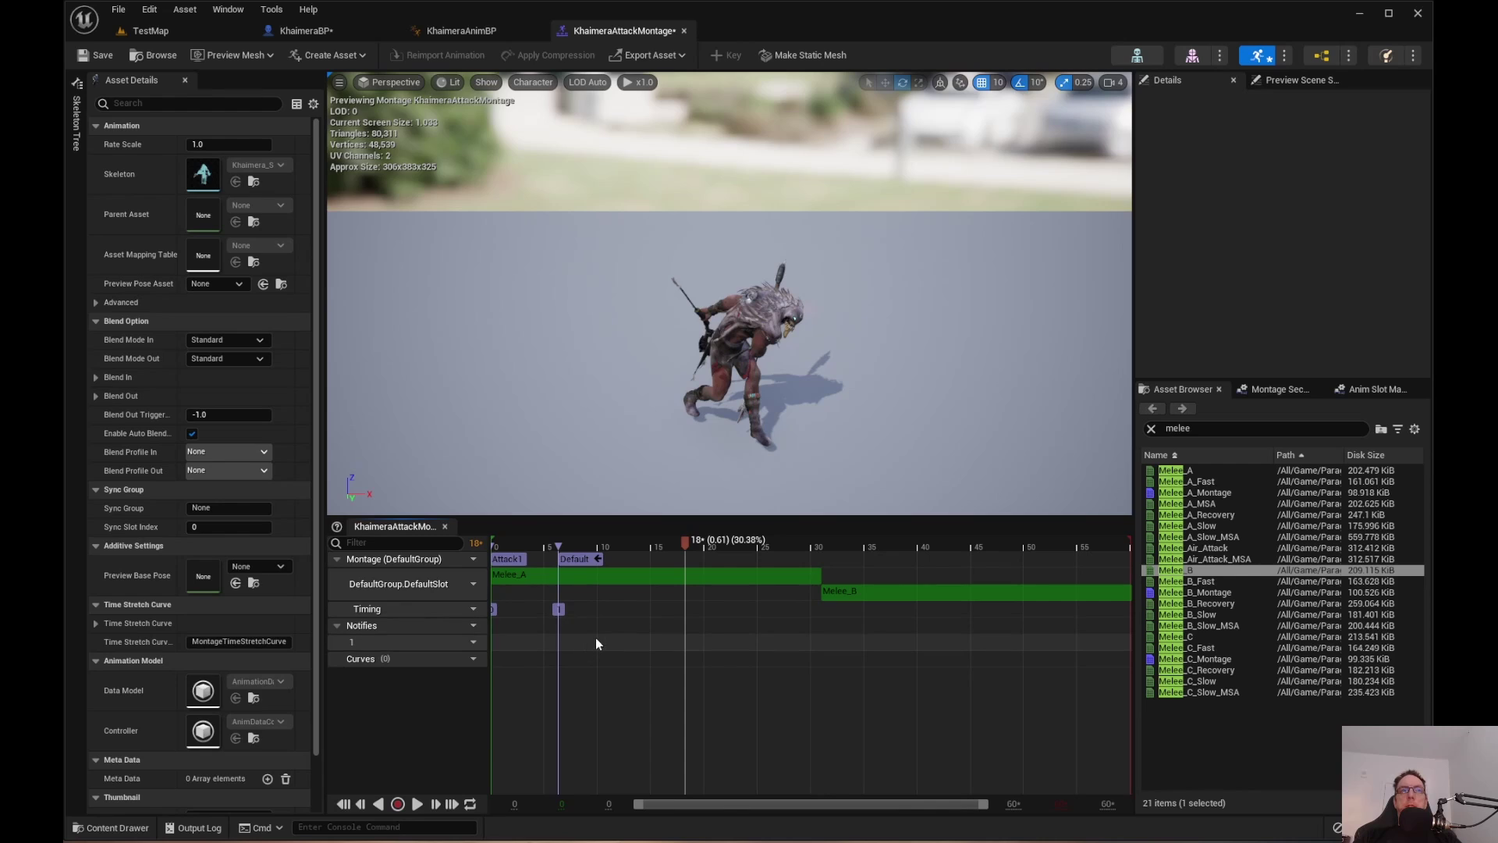
click(577, 559)
right_click(577, 559)
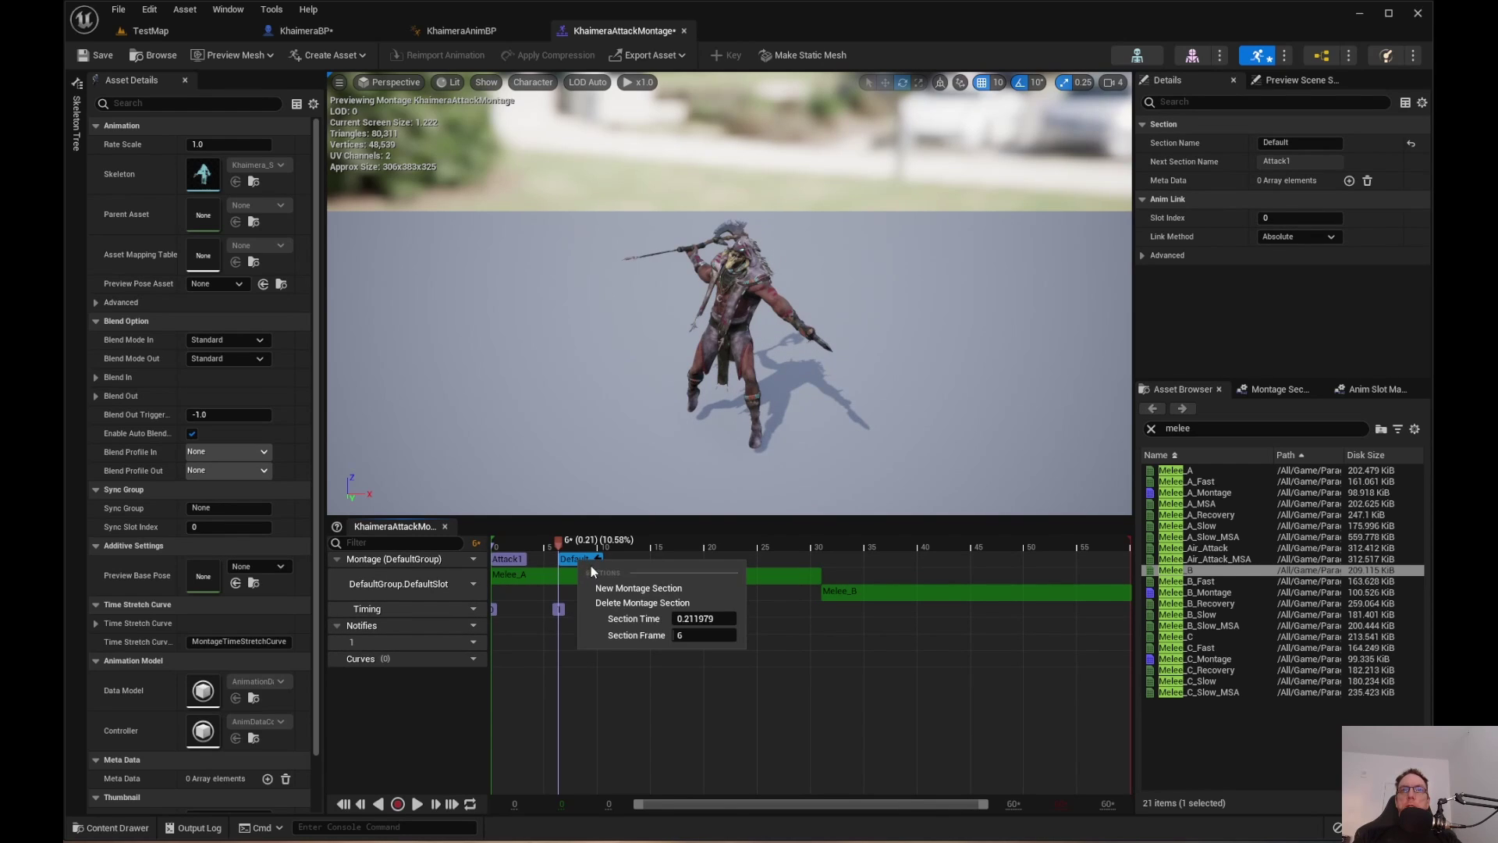
click(624, 603)
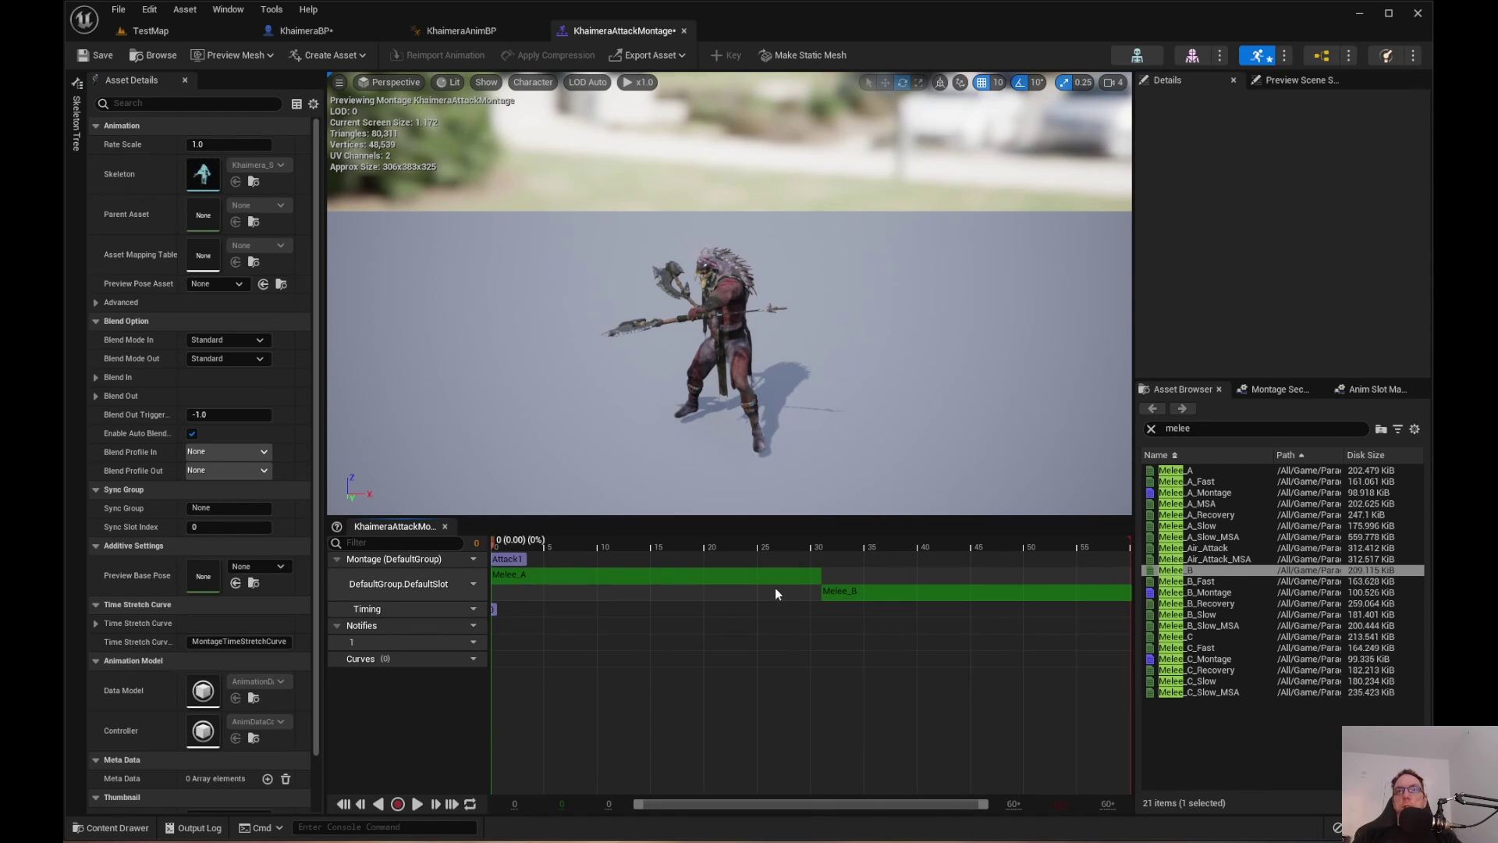
Create a montage section named Attack2 and align its marker with the start of Melee_B at frame 31.
ctrl+scroll(823, 595, up, 5)
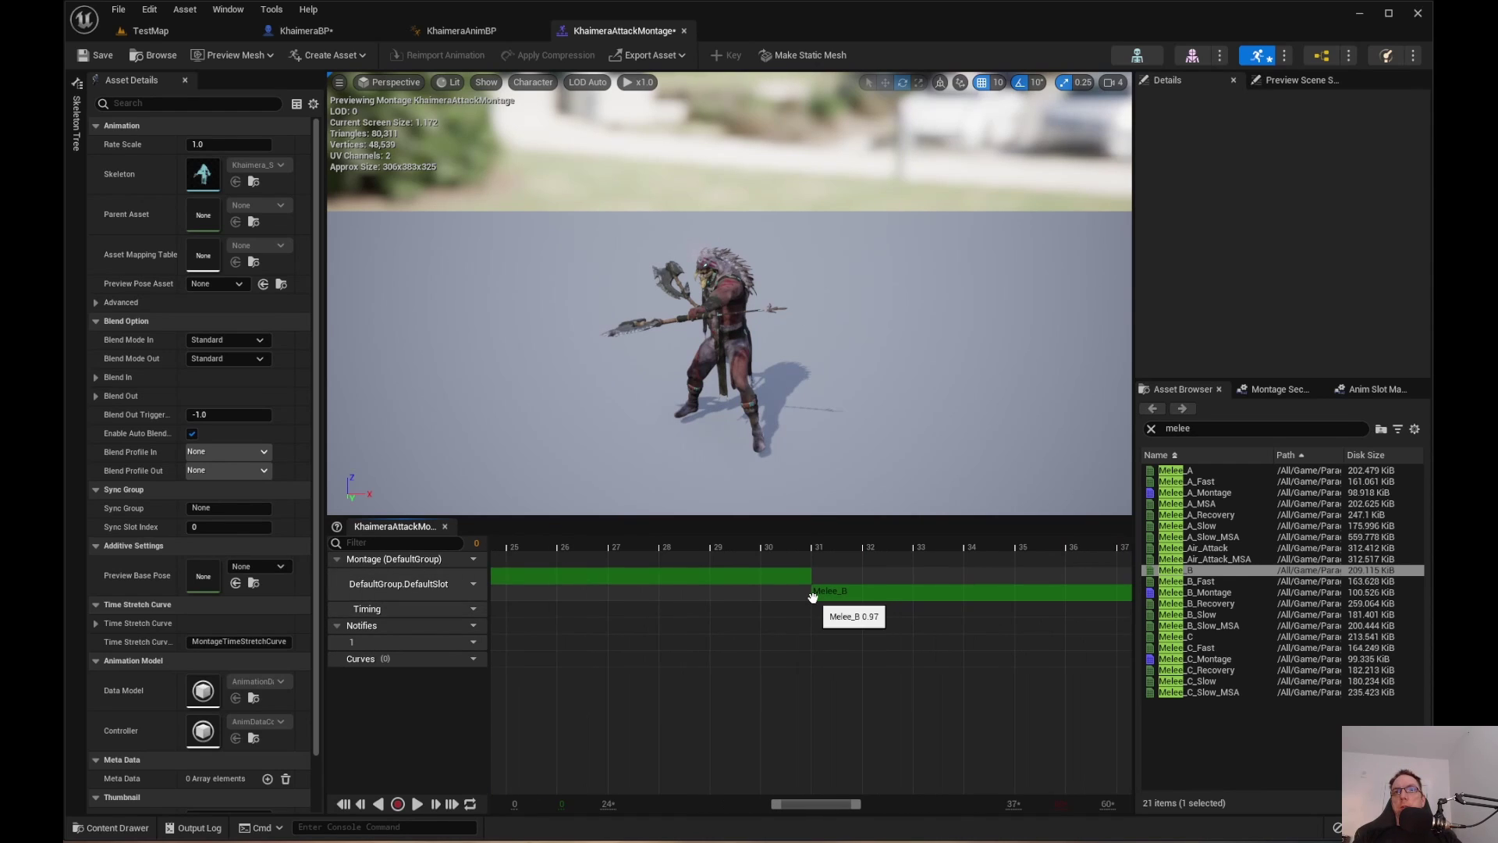
ctrl+scroll(812, 597, up, 3)
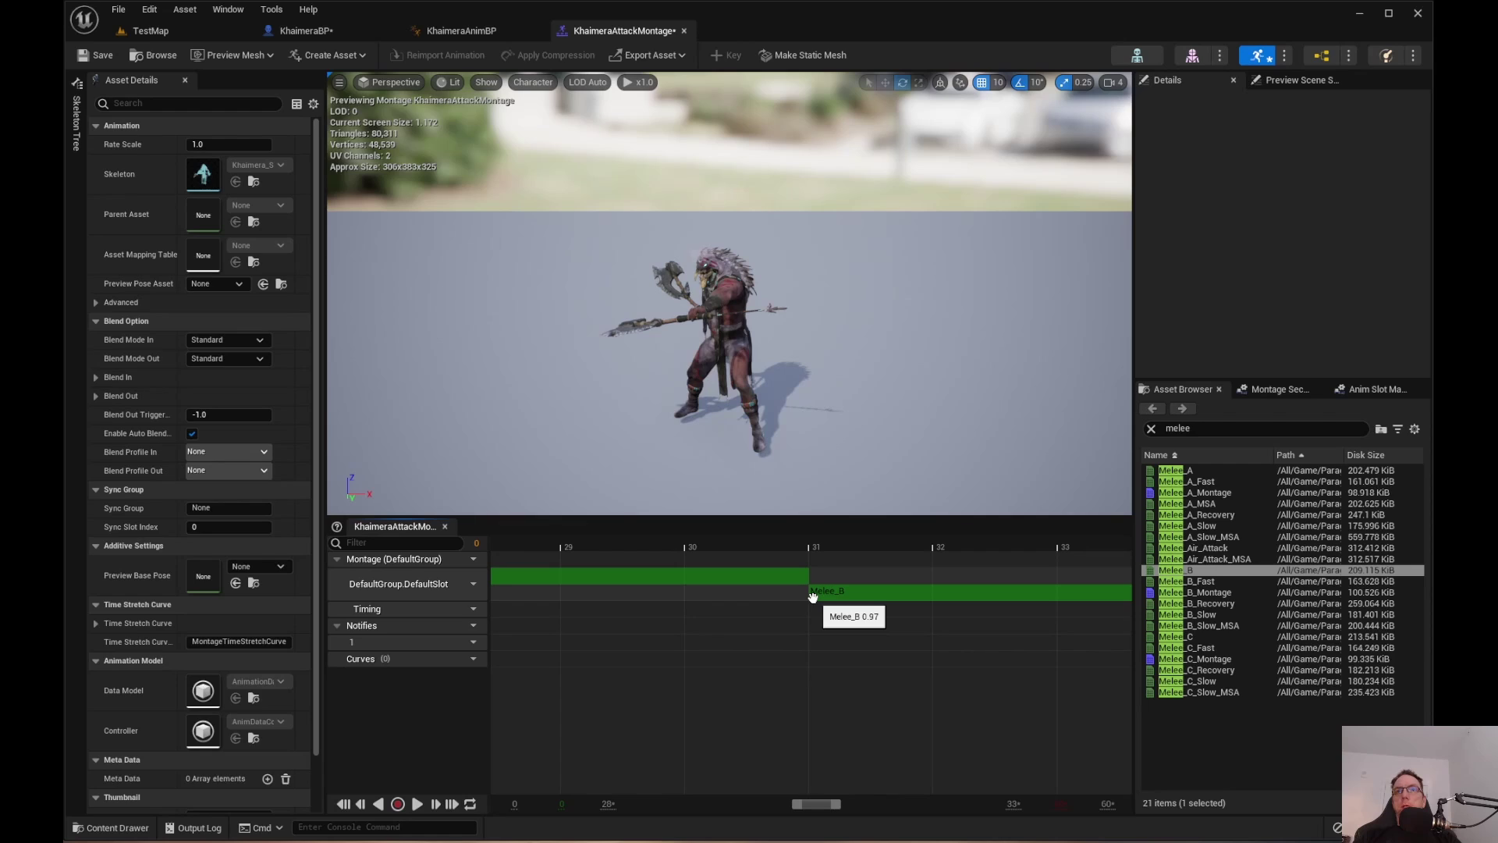
ctrl+scroll(812, 597, up, 2)
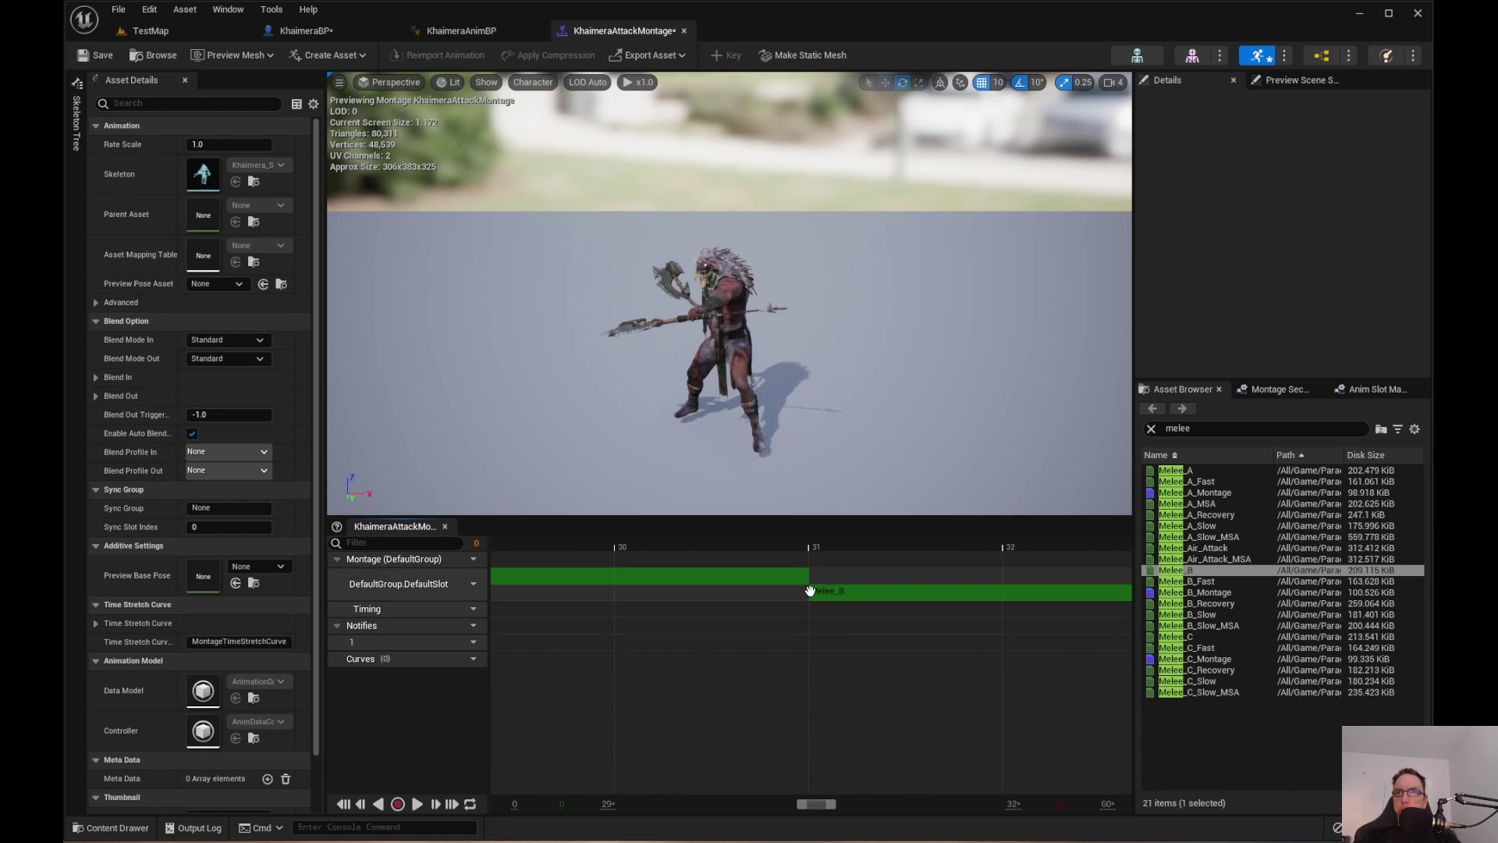
right_click(829, 562)
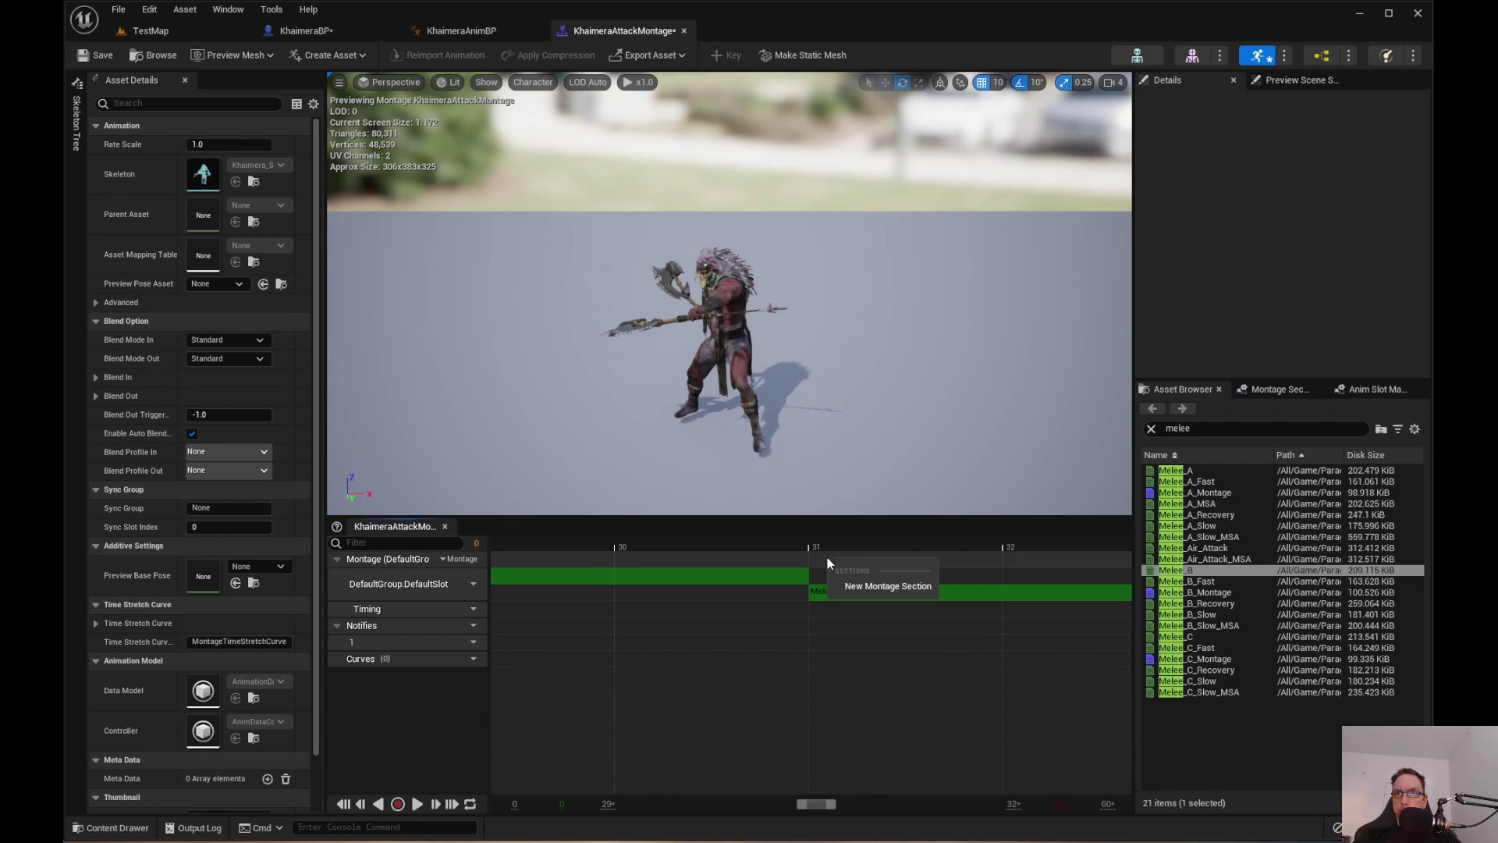
click(867, 586)
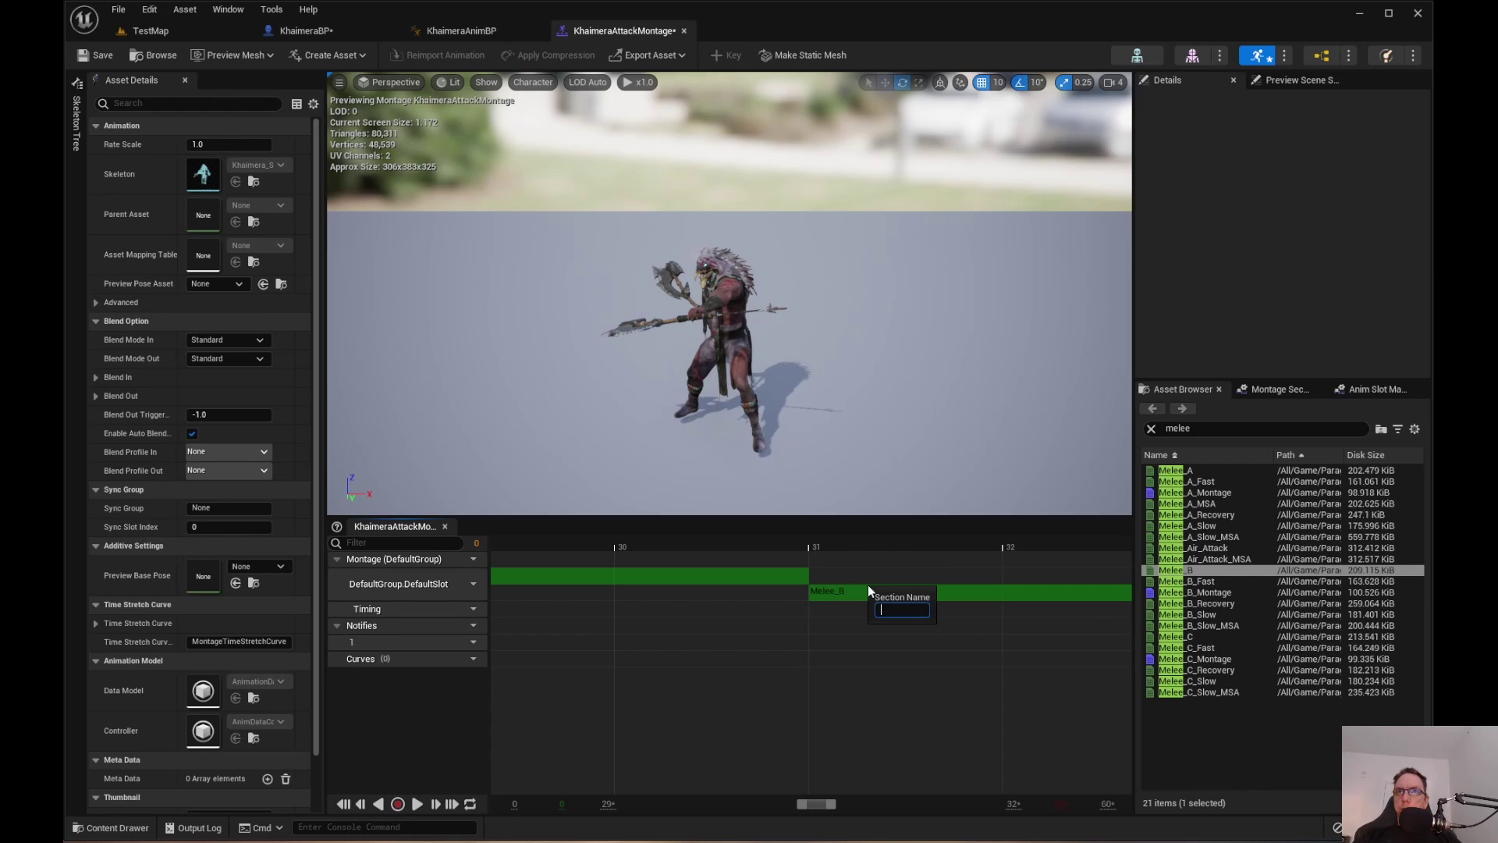
text(Atta)
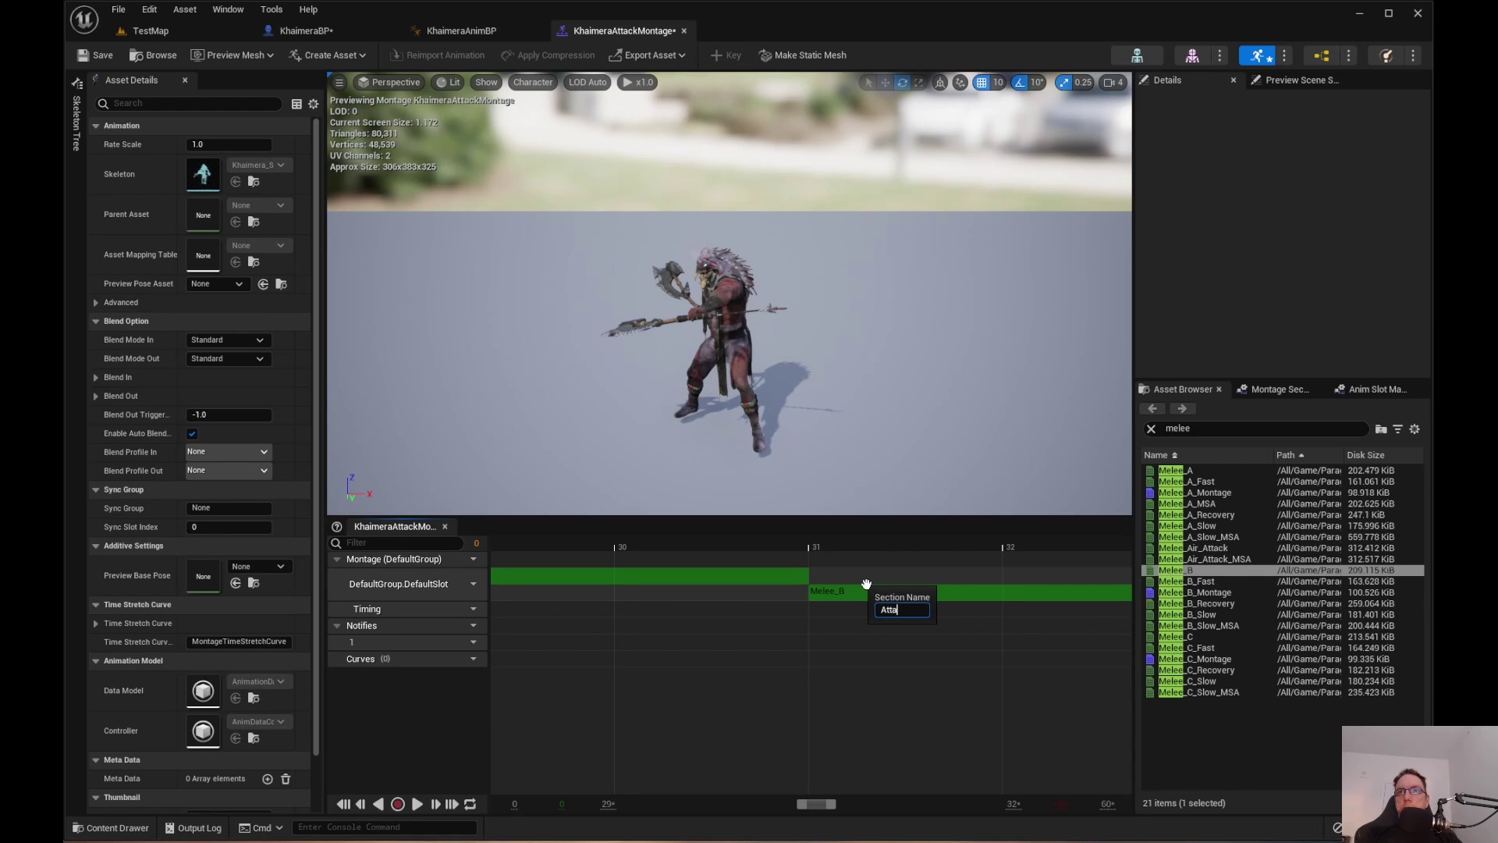
text(ck2)
key(Return)
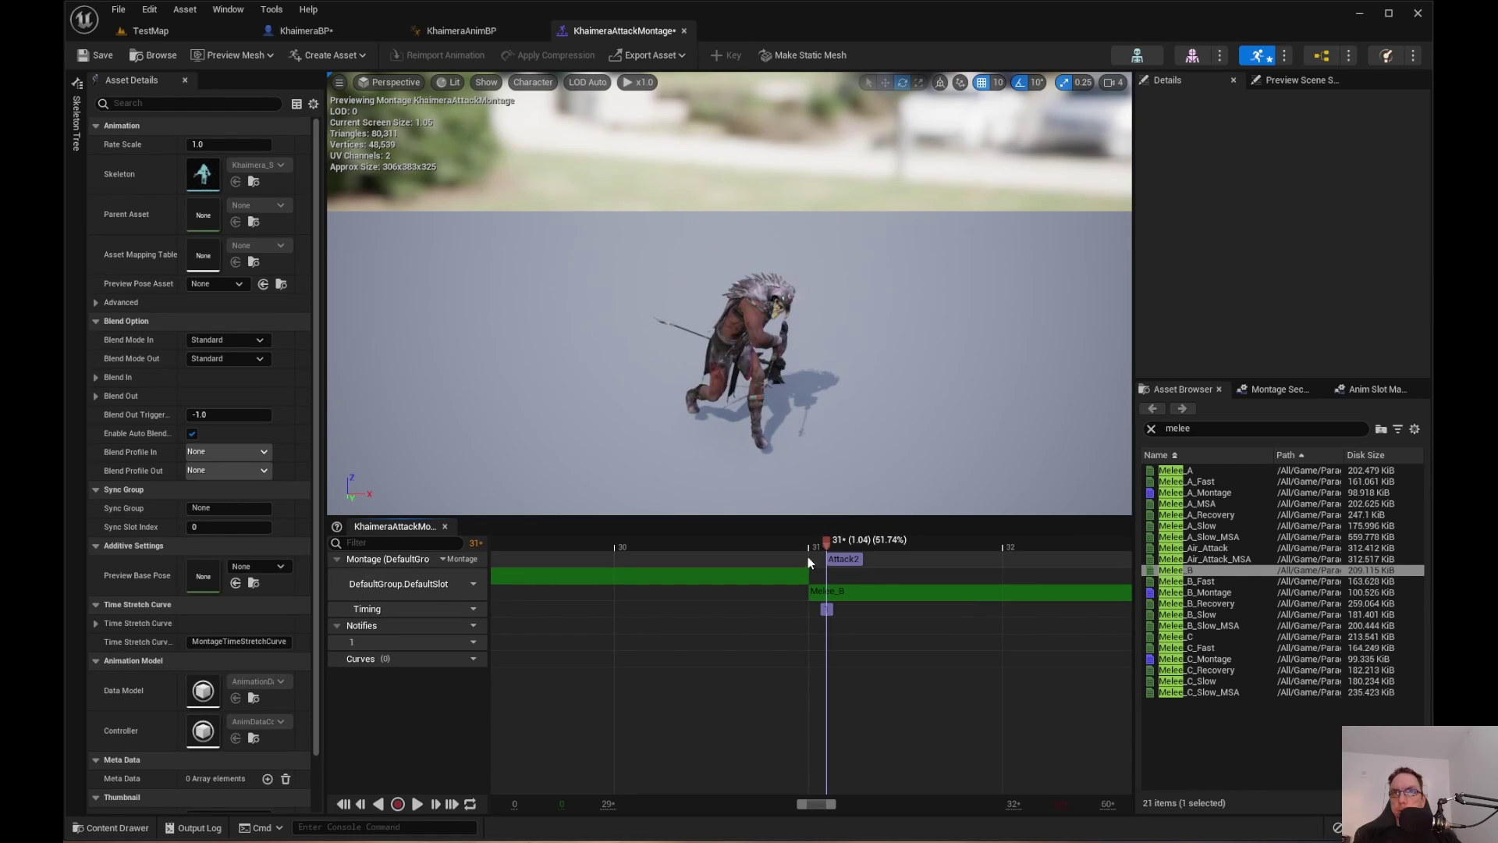
click(749, 544)
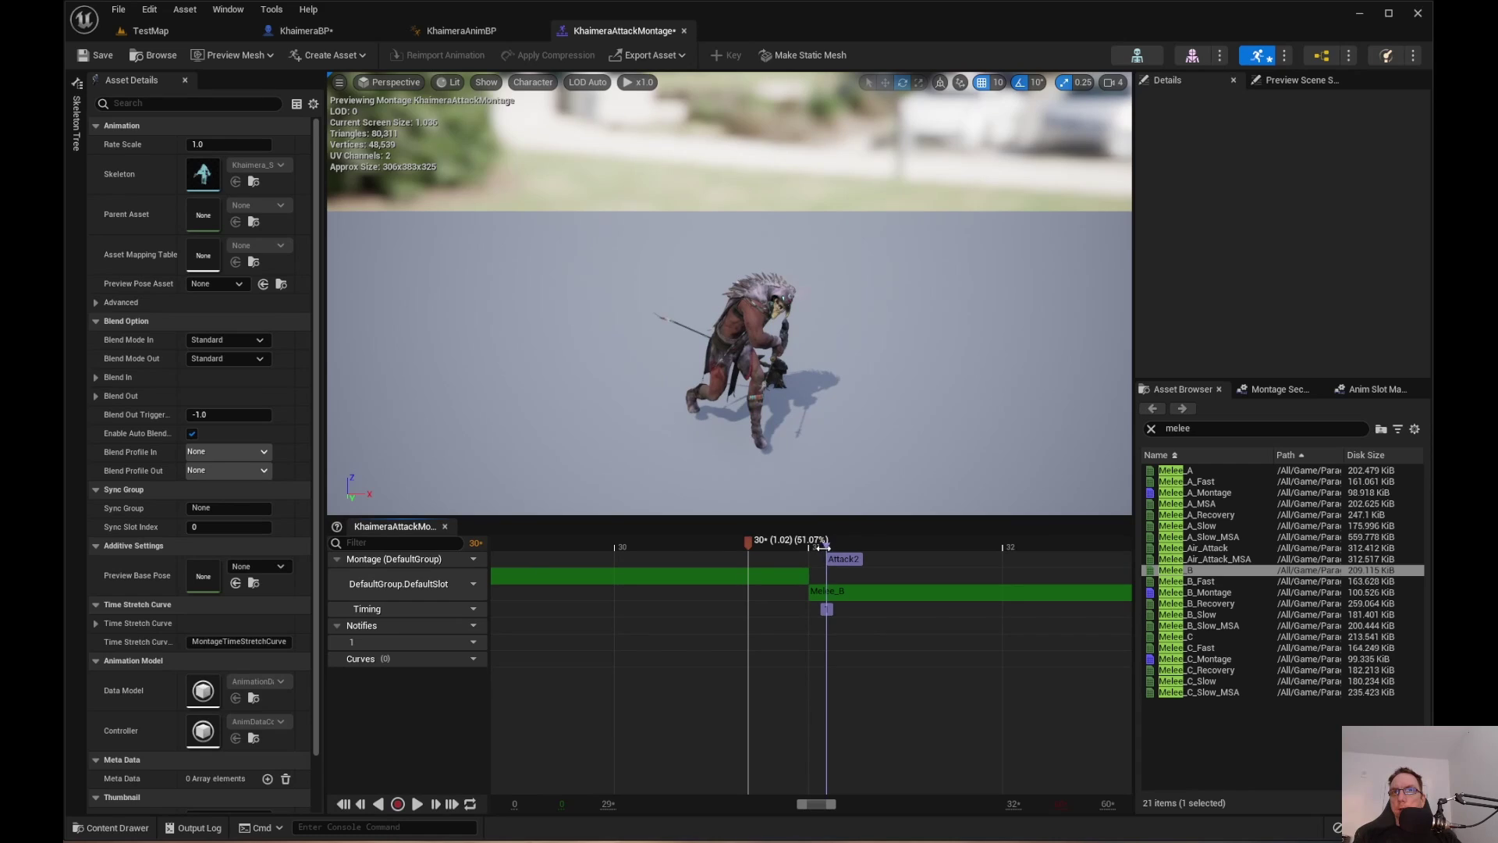
drag(823, 546, 808, 552)
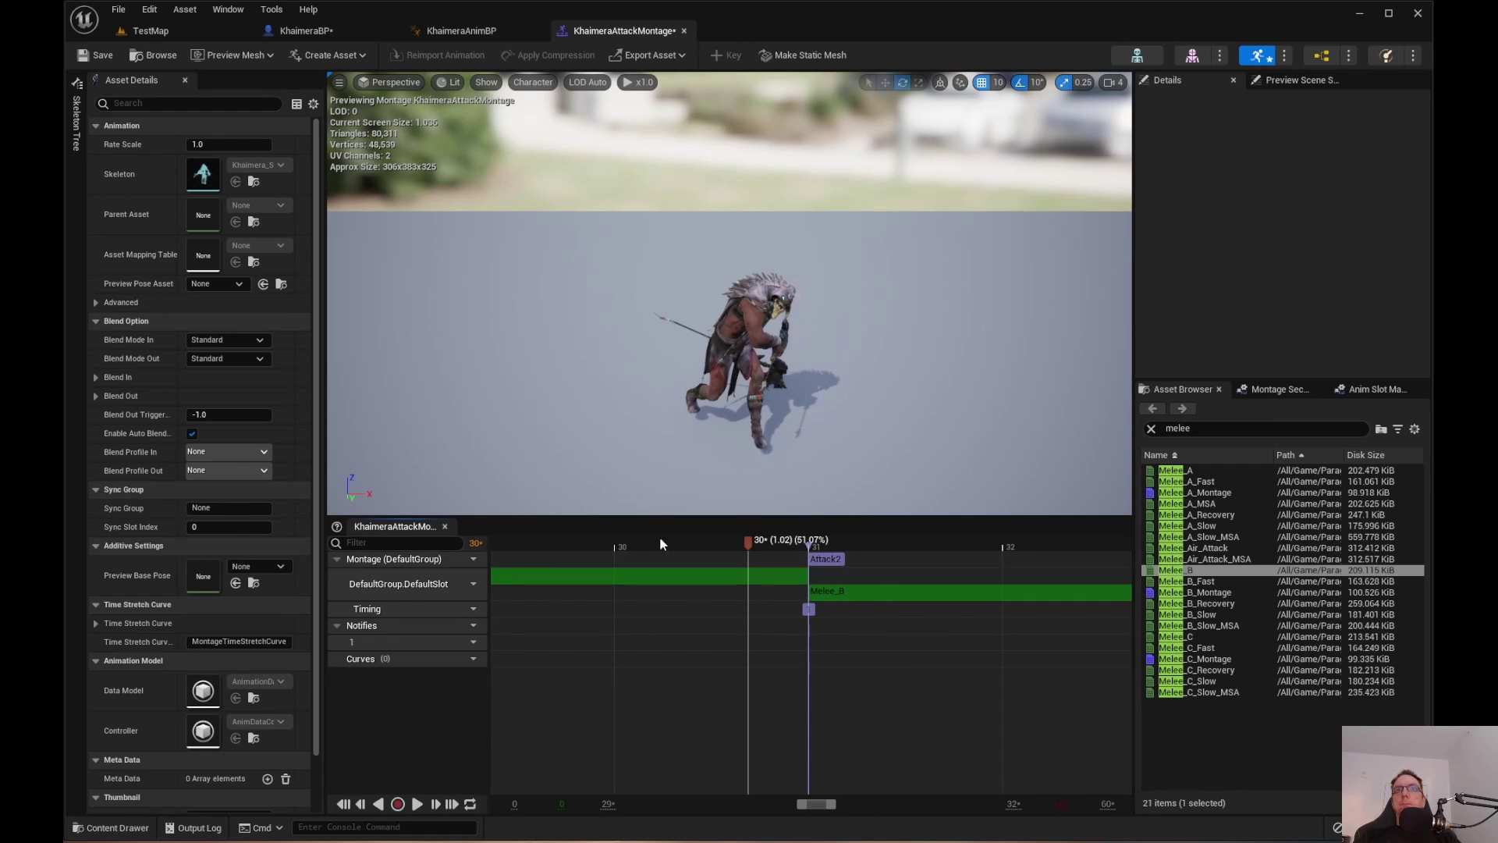
Scrub the montage to about frame 12 and save the montage.
scroll(677, 647, down, 4)
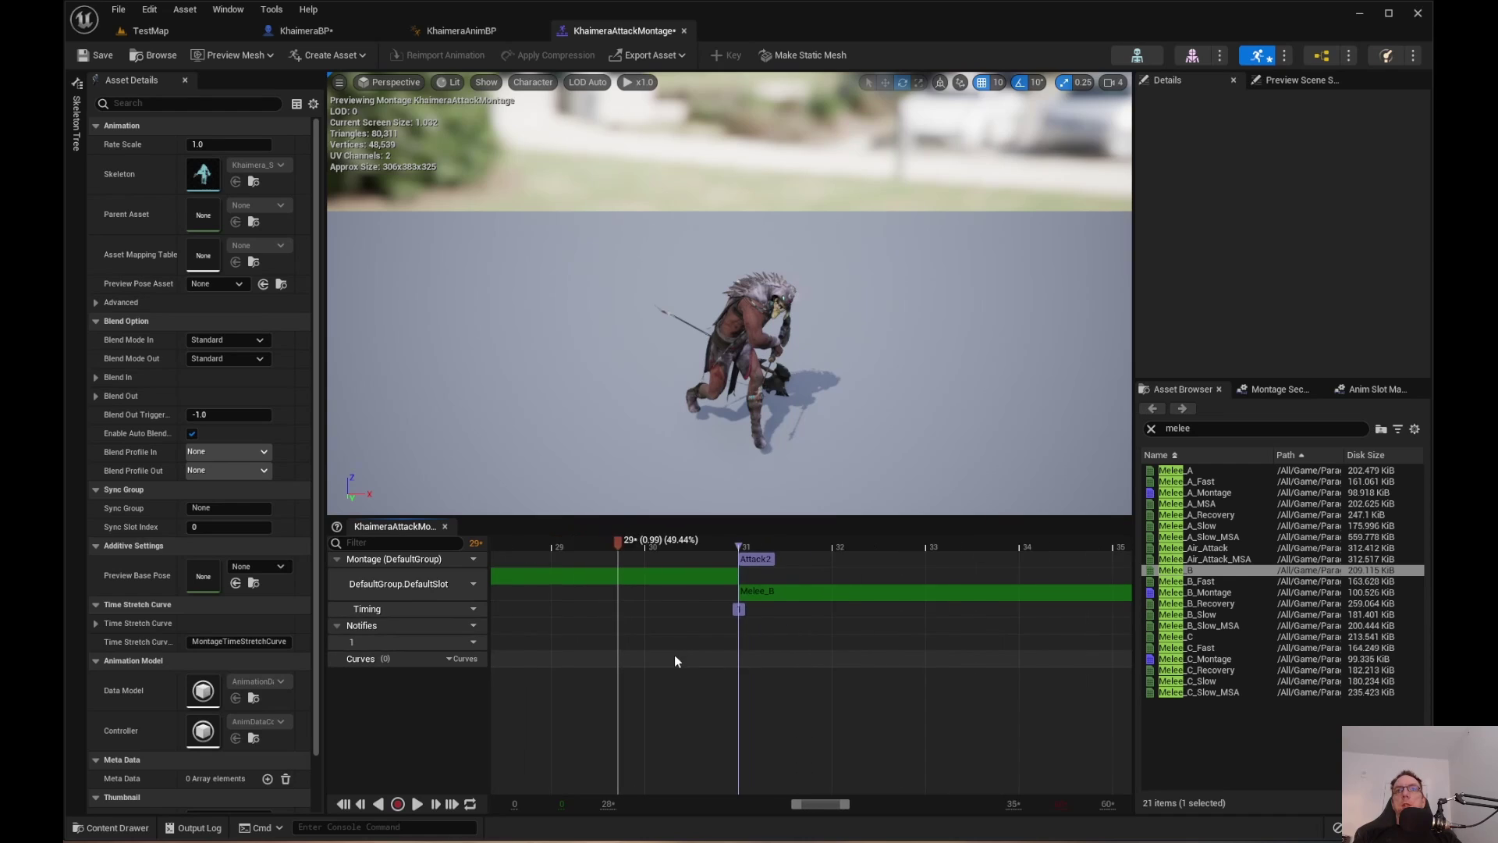
right_drag(674, 658, 811, 675)
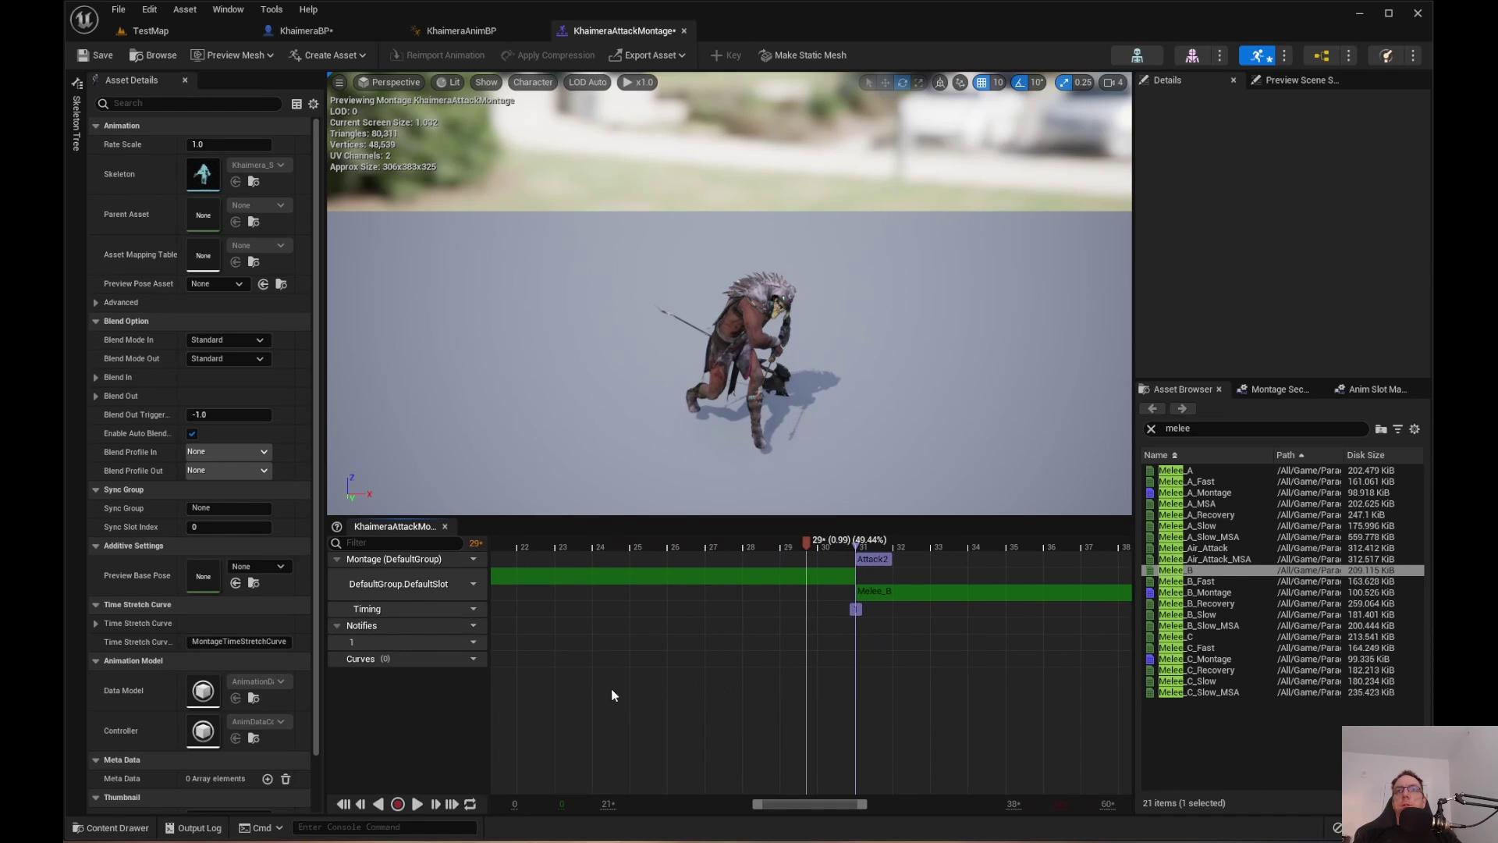
scroll(611, 695, down, 3)
right_drag(595, 698, 737, 694)
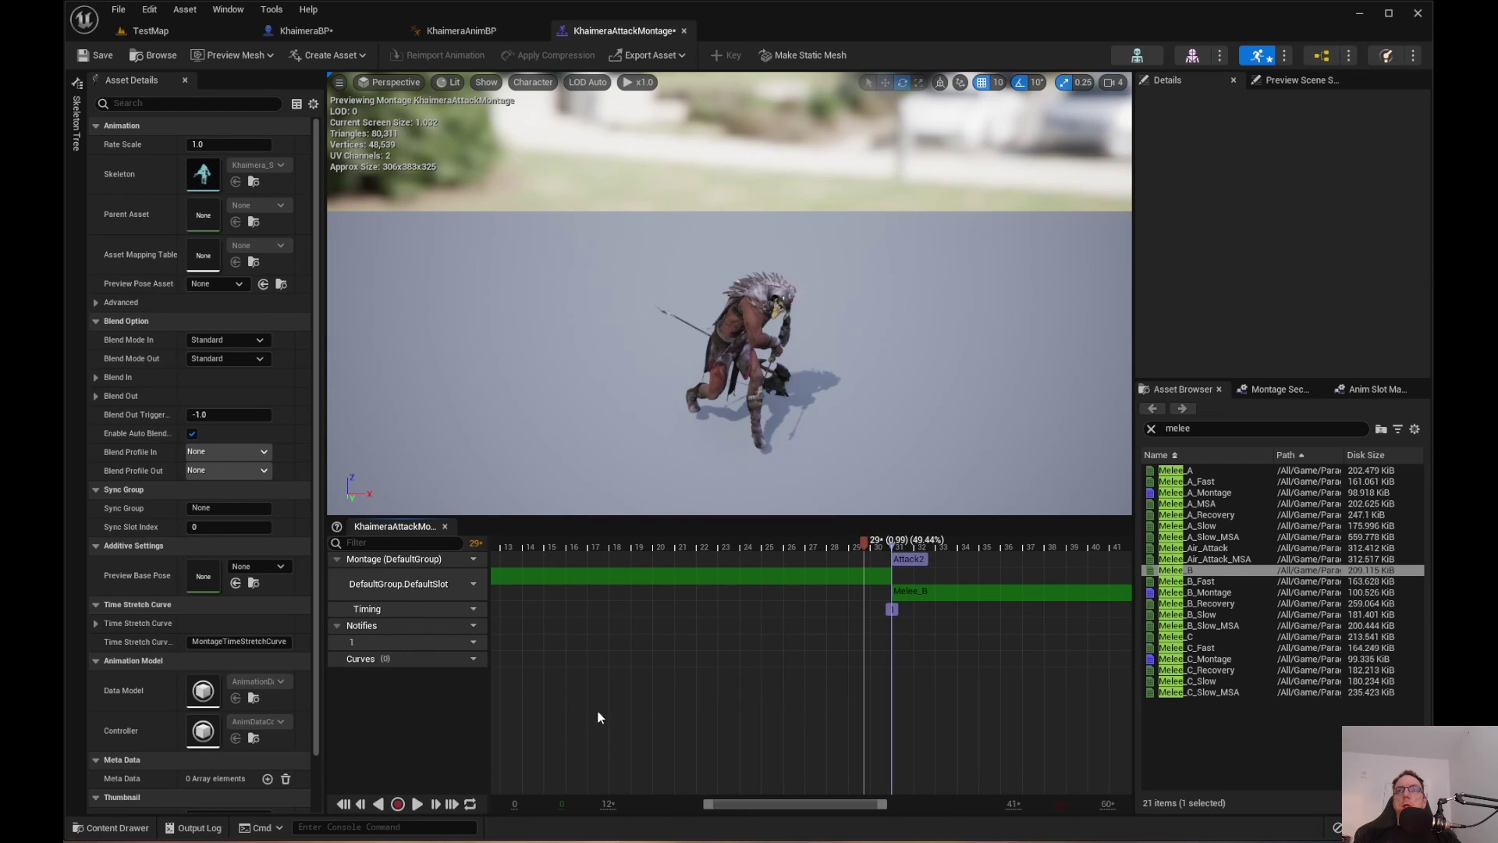
scroll(635, 702, down, 5)
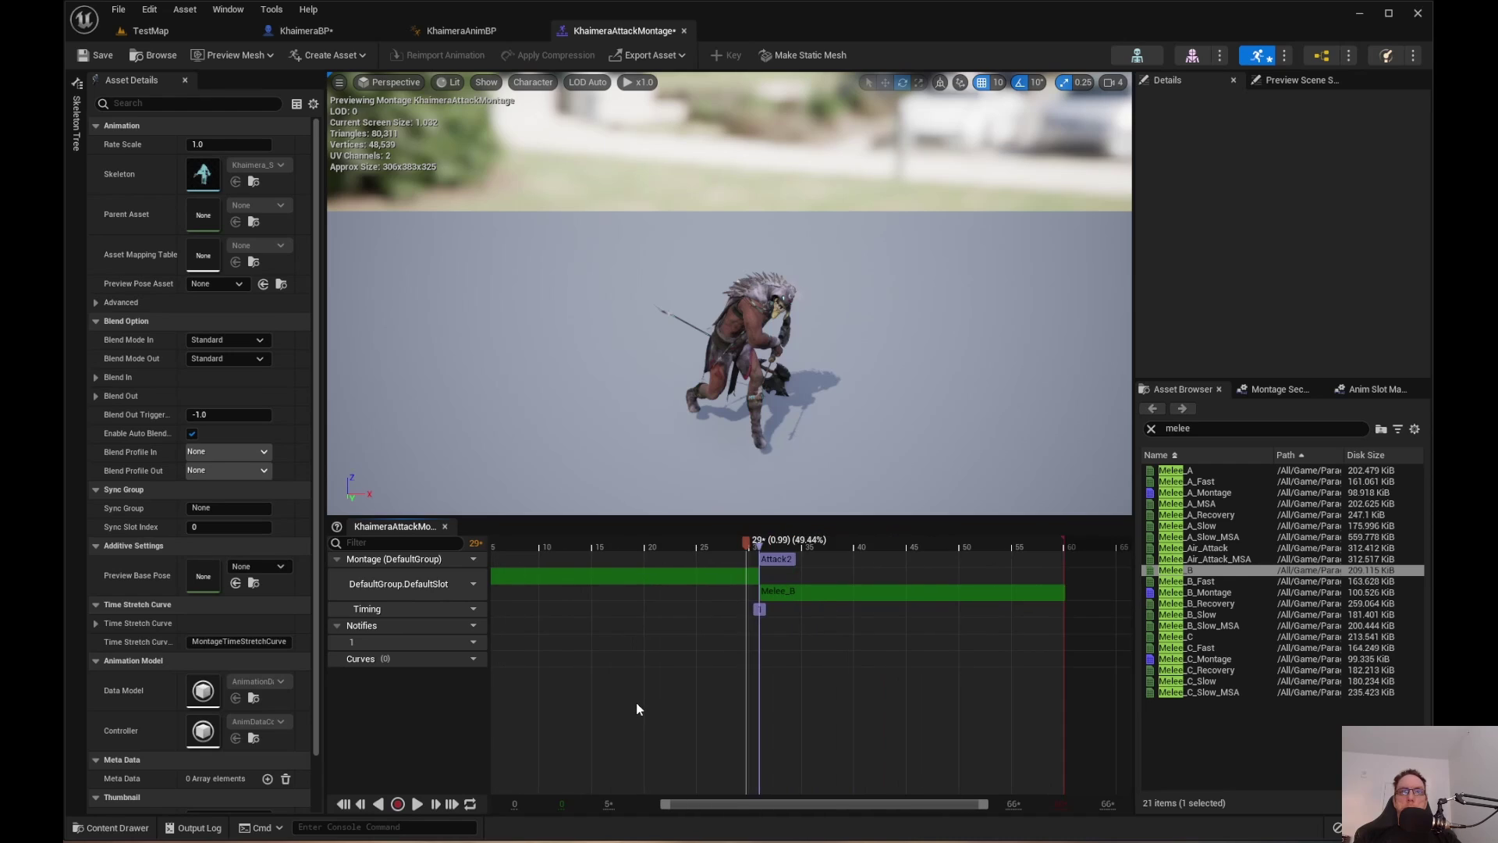
right_drag(624, 697, 683, 699)
scroll(685, 691, up, 2)
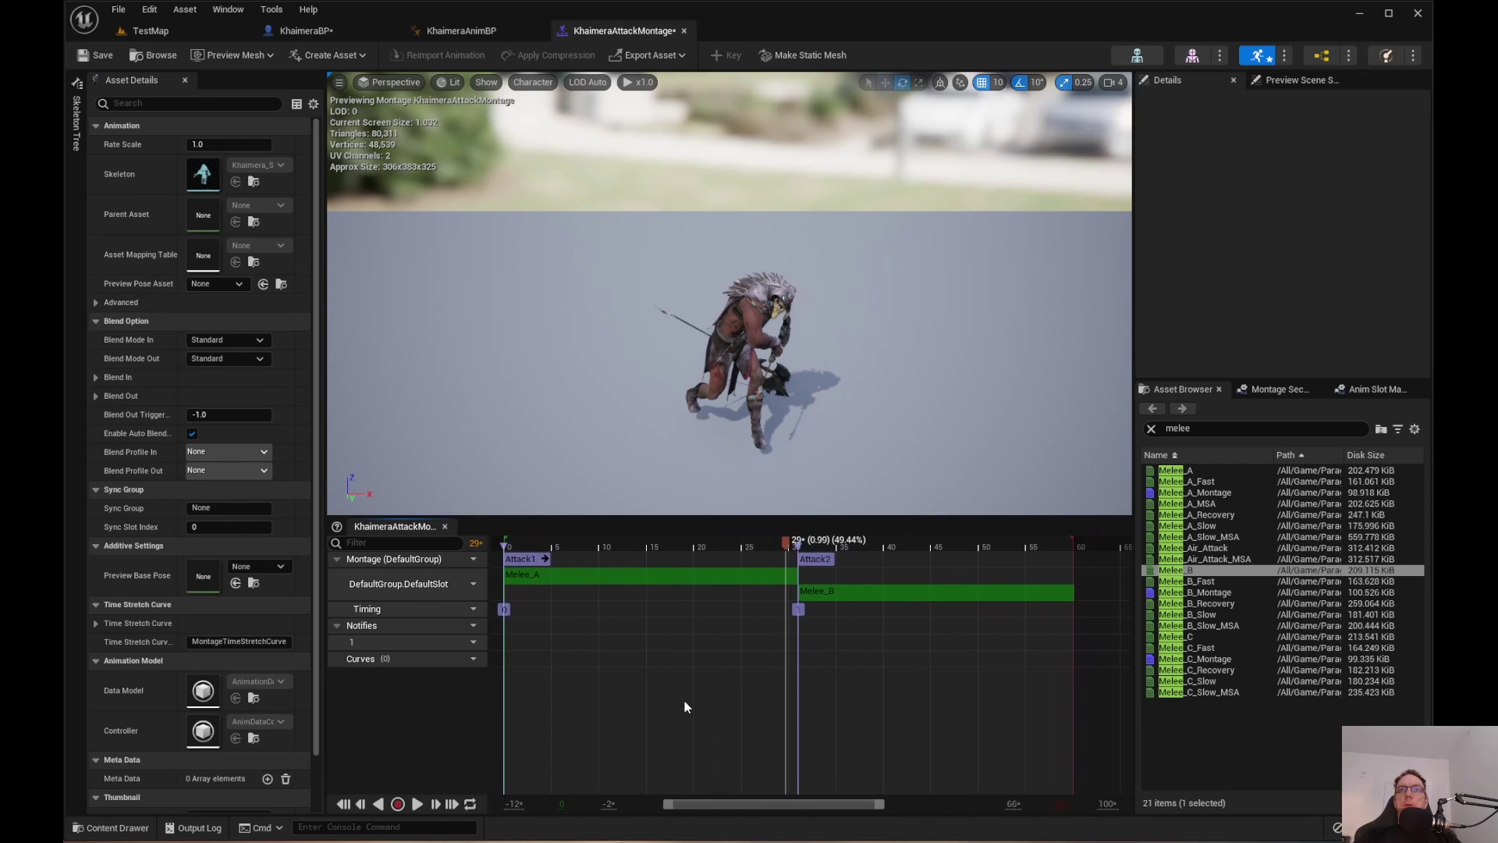
click(624, 546)
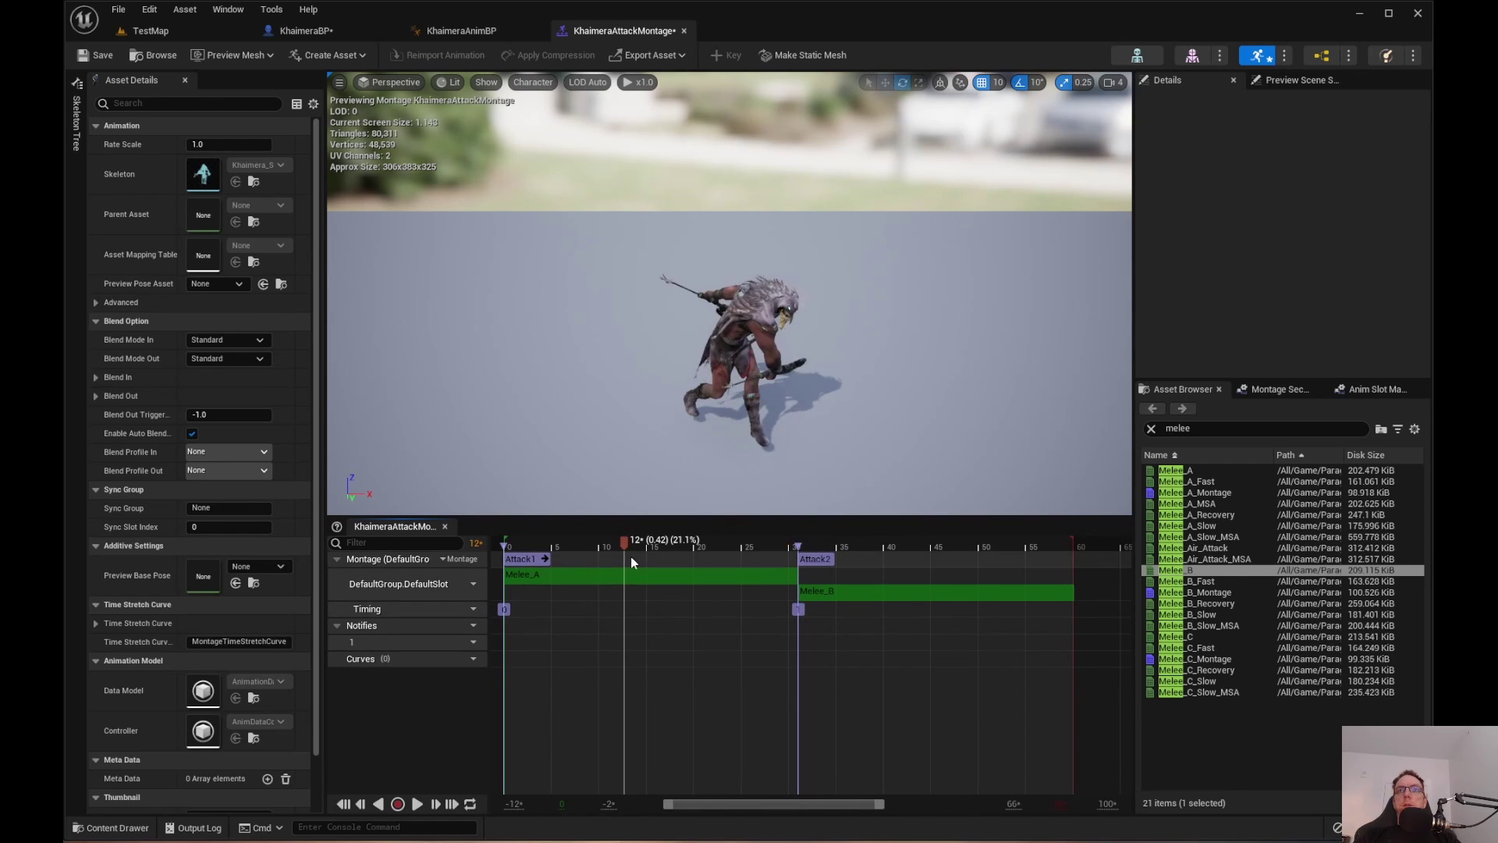
click(99, 56)
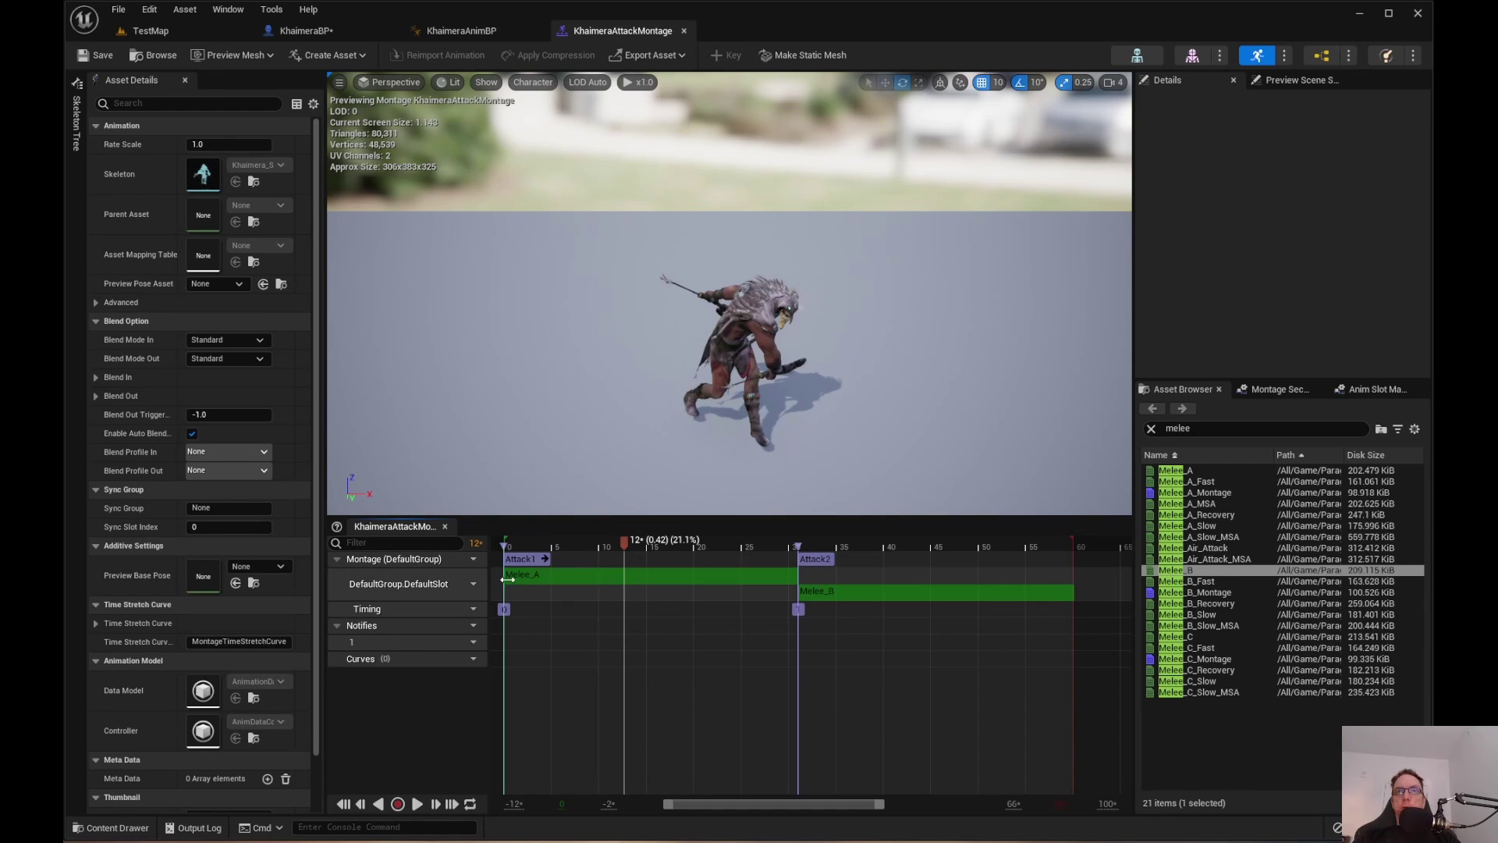
Clear the montage's section ordering so Attack1 and Attack2 are separate, unlinked sections.
click(1268, 390)
click(1170, 433)
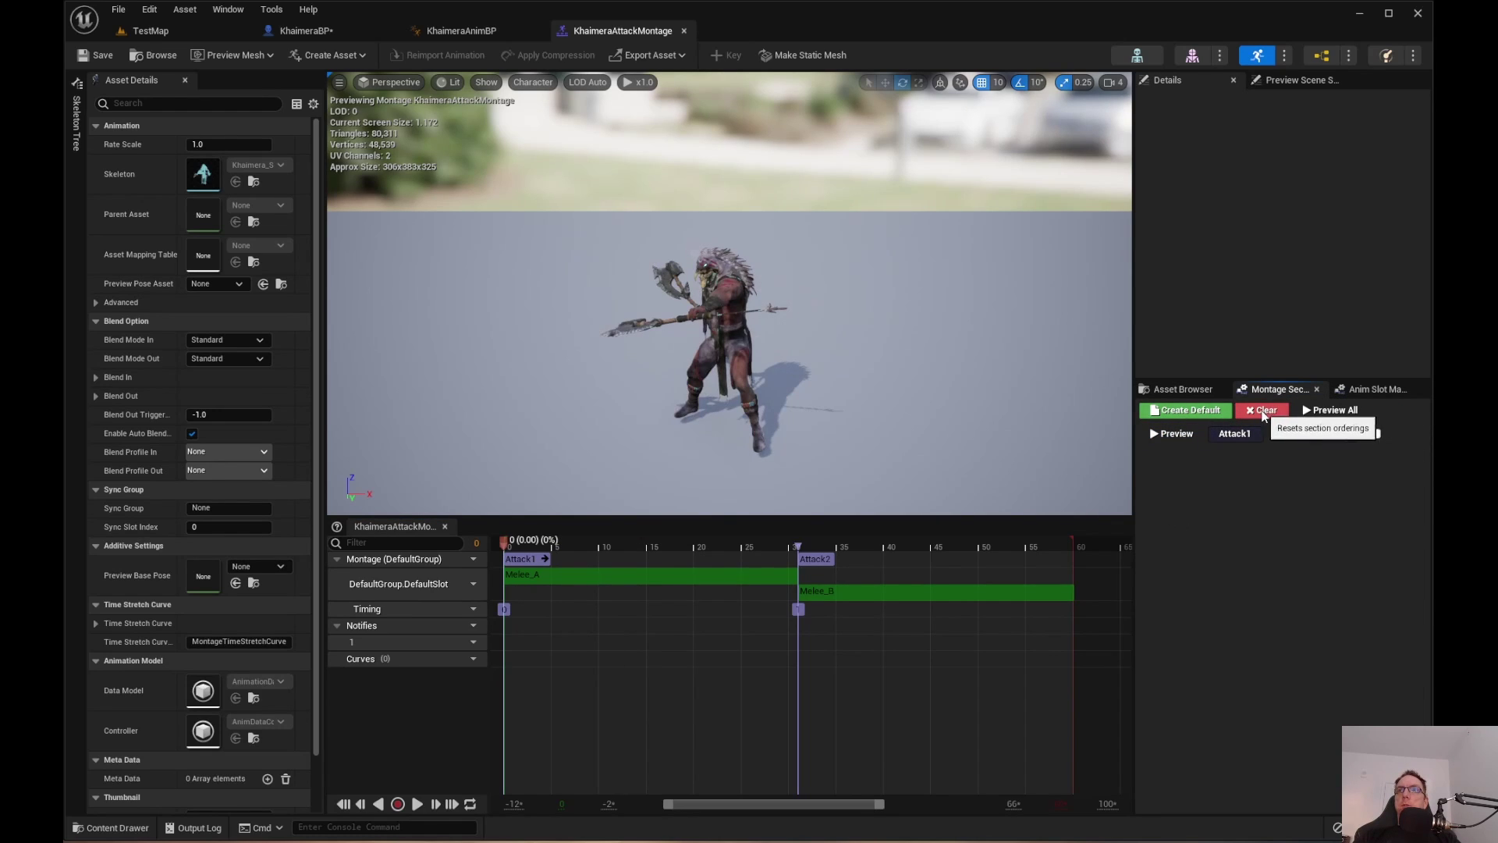
click(1249, 415)
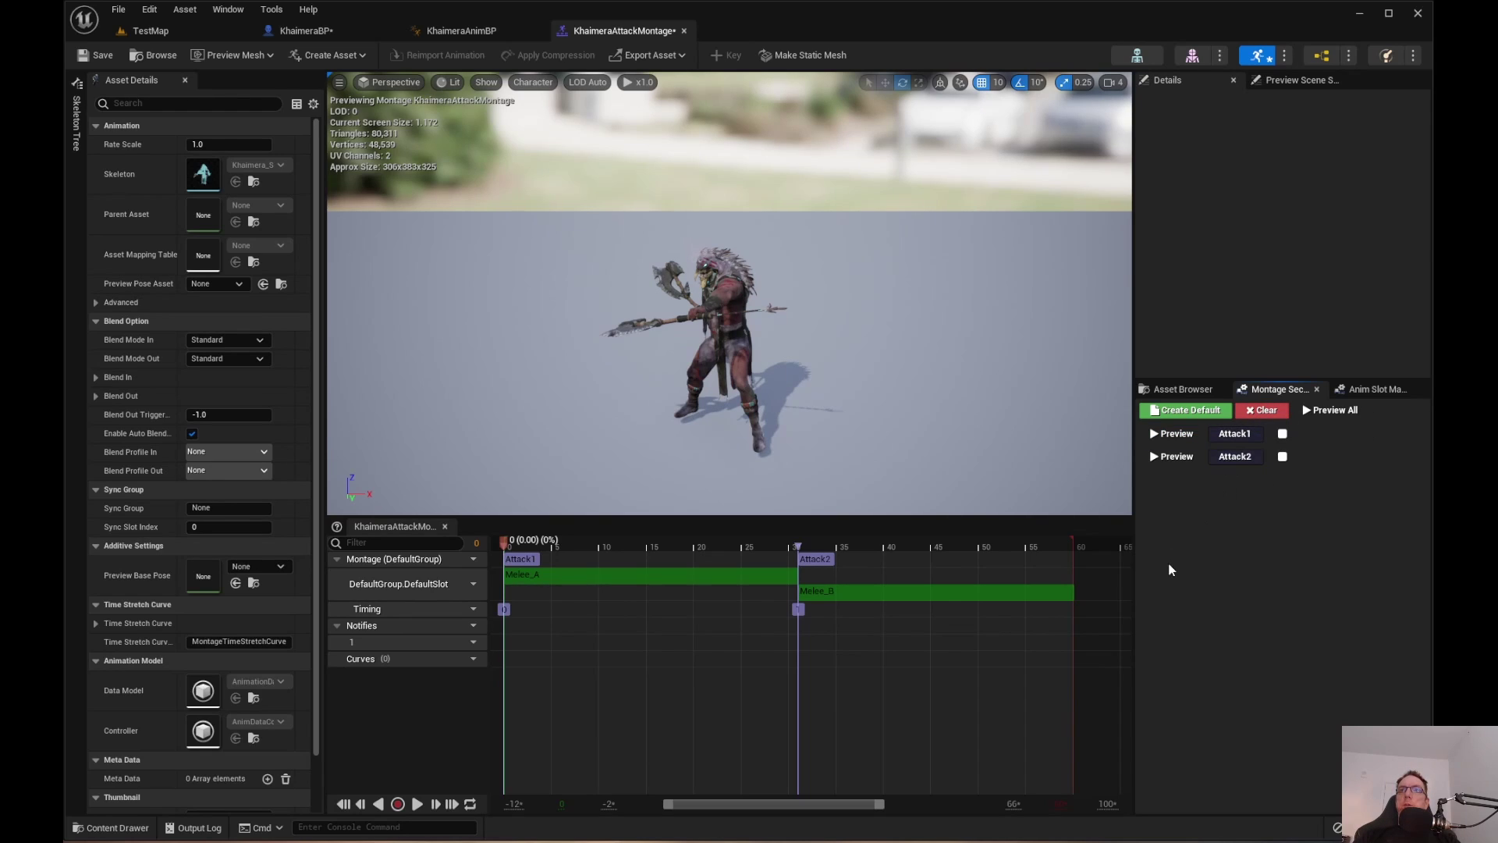
Scrub through Attack1, play the montage preview, and pause it within Attack2 at about frame 47.
mouse_move(567, 569)
mouse_down()
mouse_move(1003, 575)
mouse_move(603, 565)
mouse_move(557, 548)
mouse_up()
key(space)
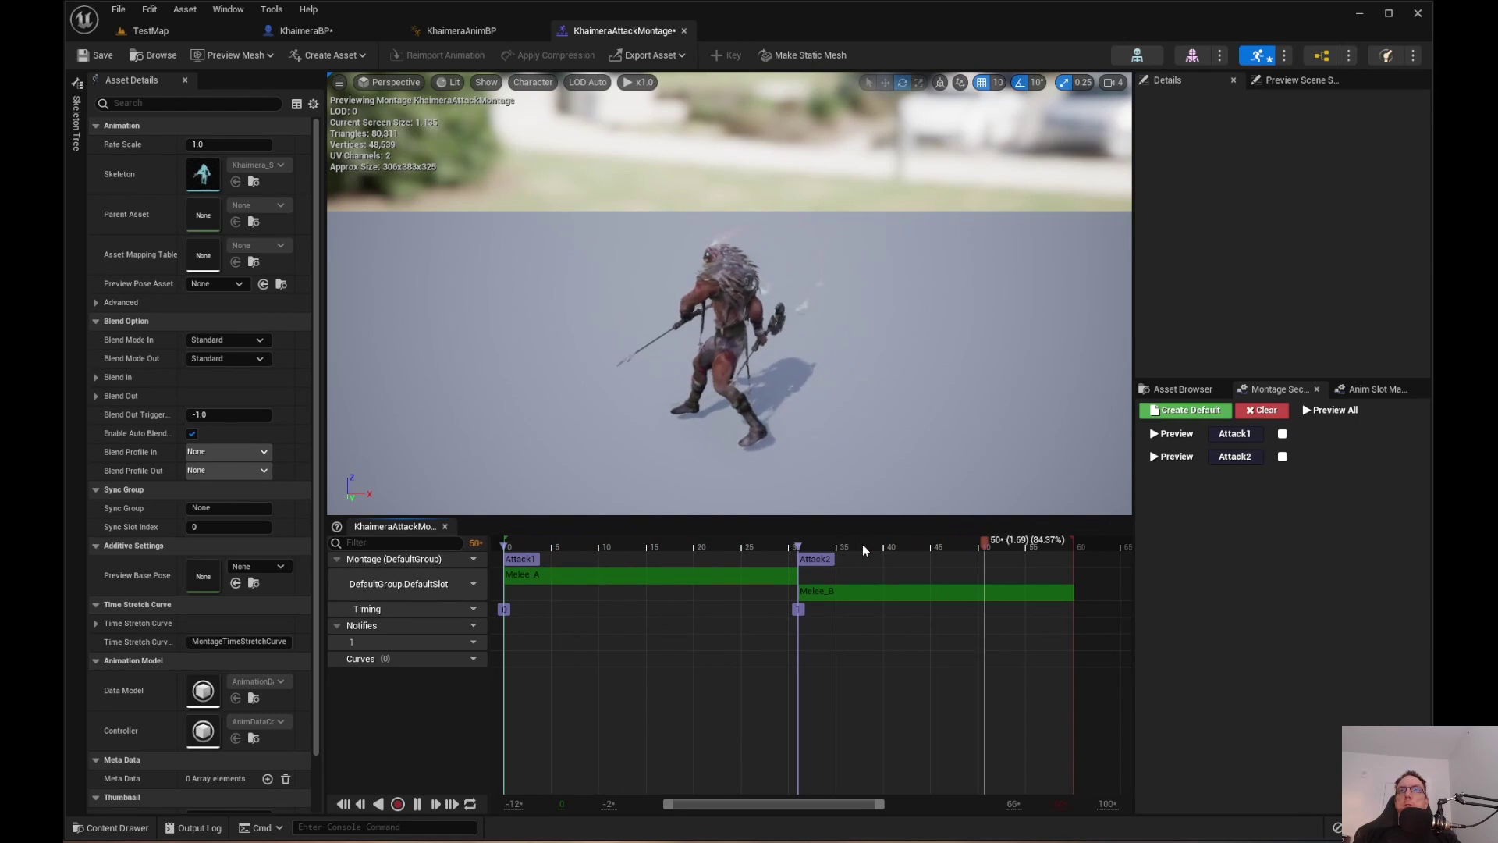
key(space)
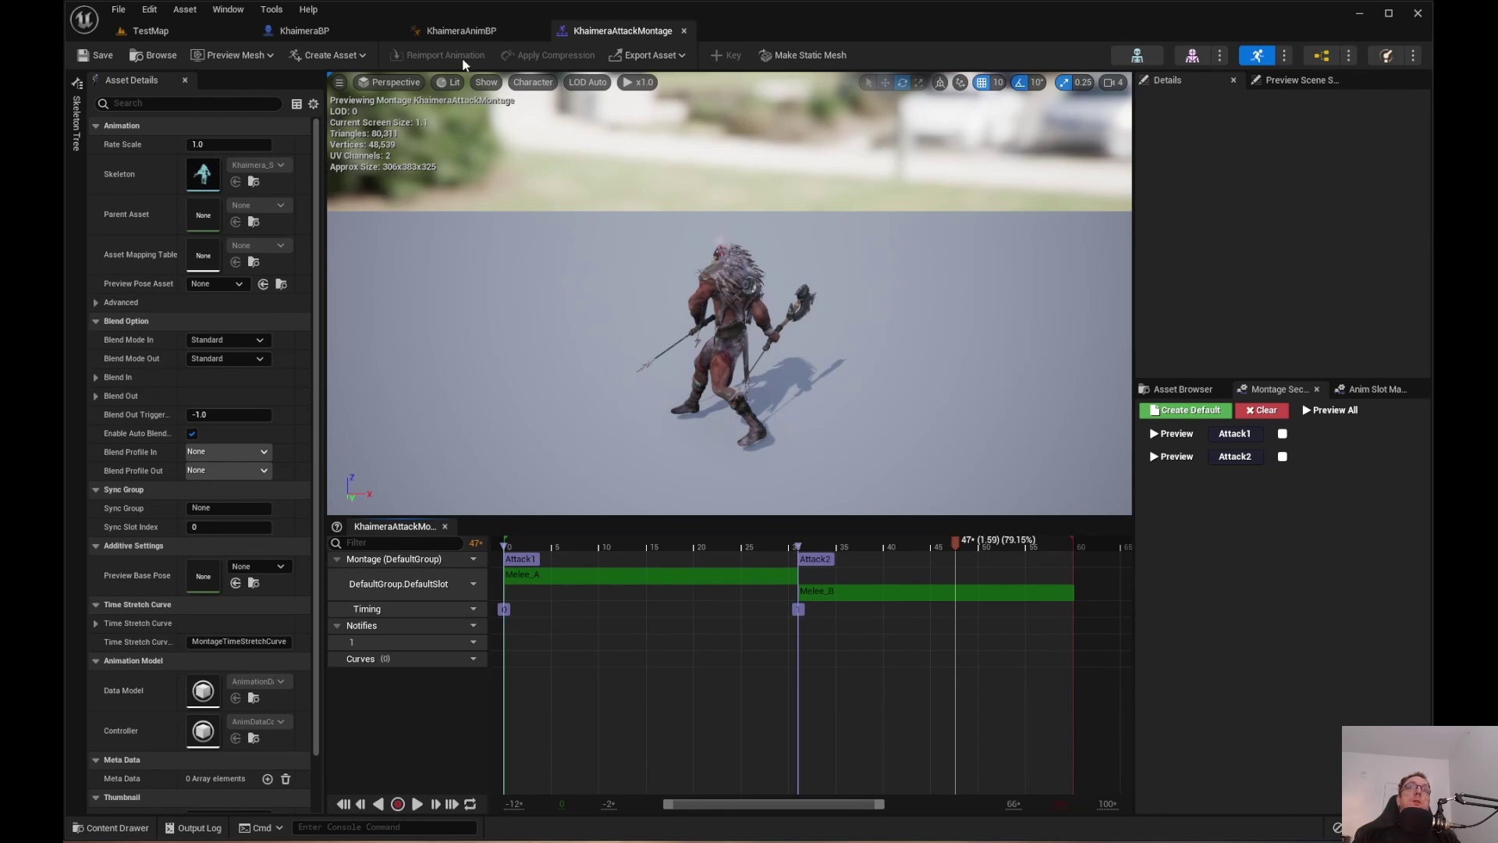
Insert a DefaultSlot montage slot node between Locomotion and Output Pose in KhaimeraAnimBP's AnimGraph, align Locomotion with it, and compile.
click(451, 31)
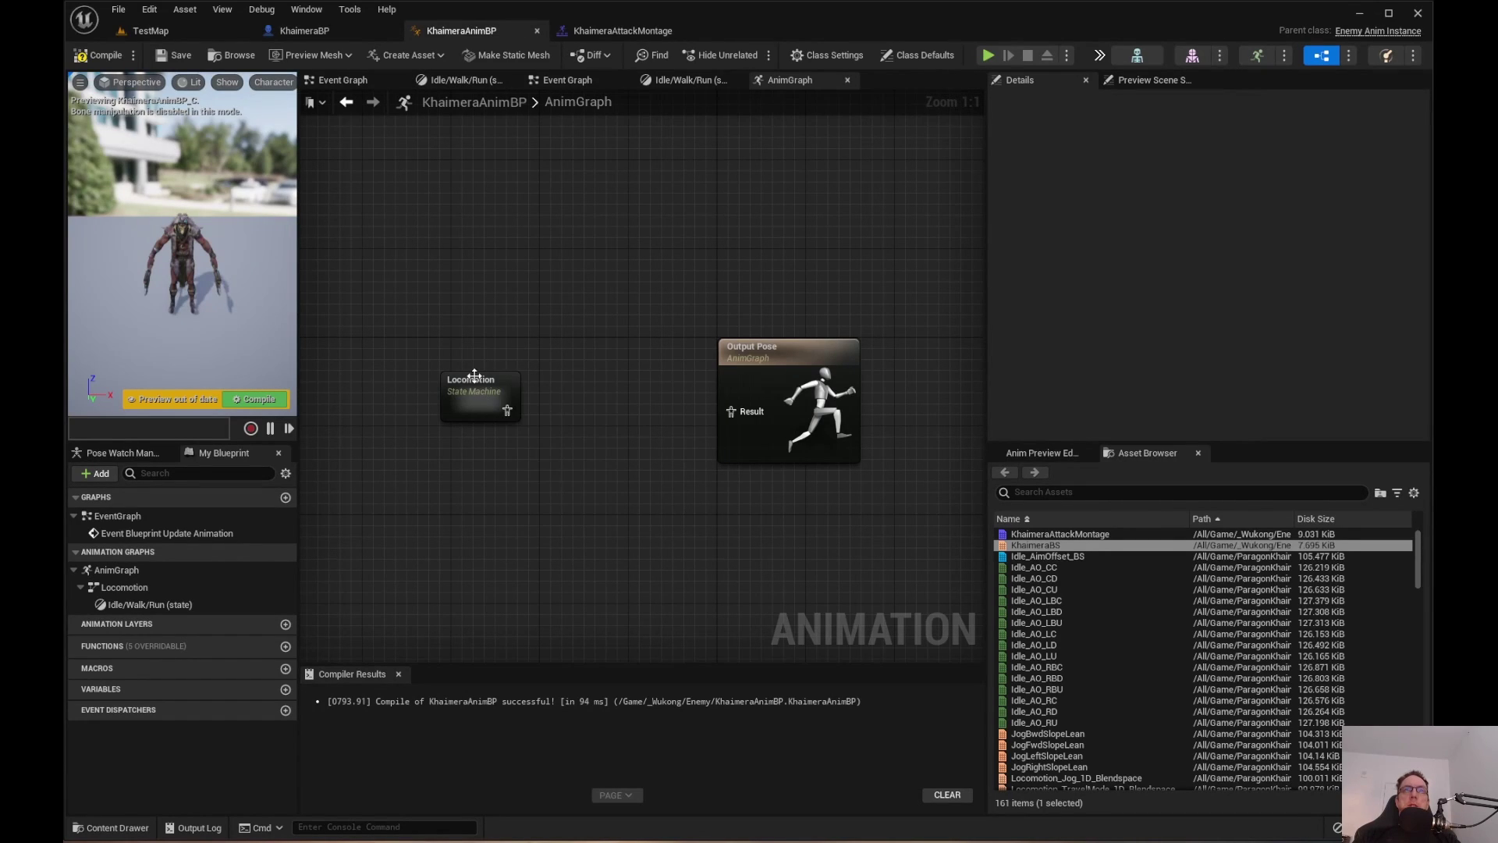
drag(508, 423, 563, 408)
text(defa)
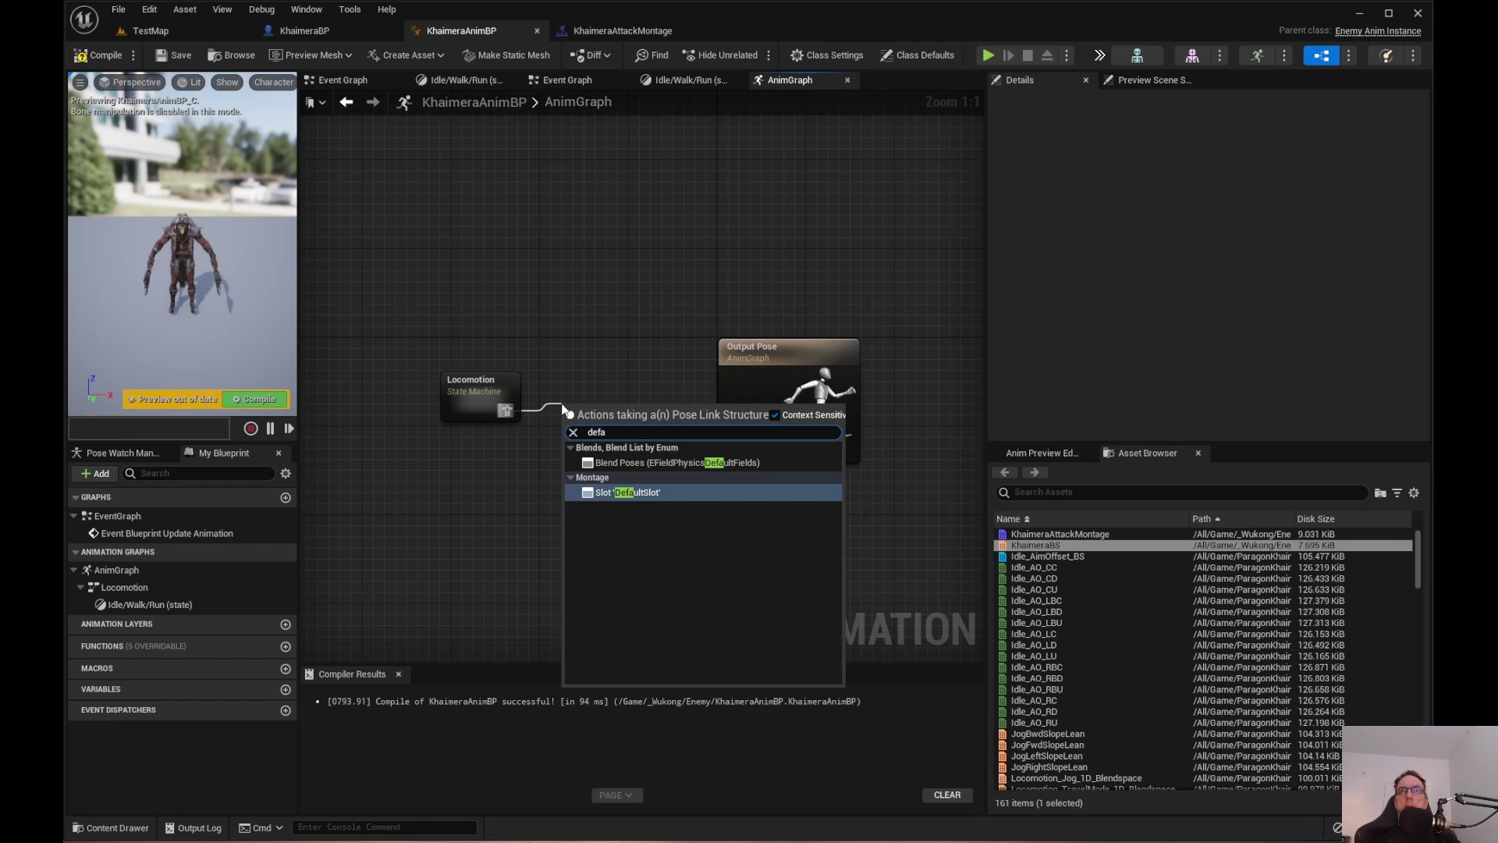
key(Return)
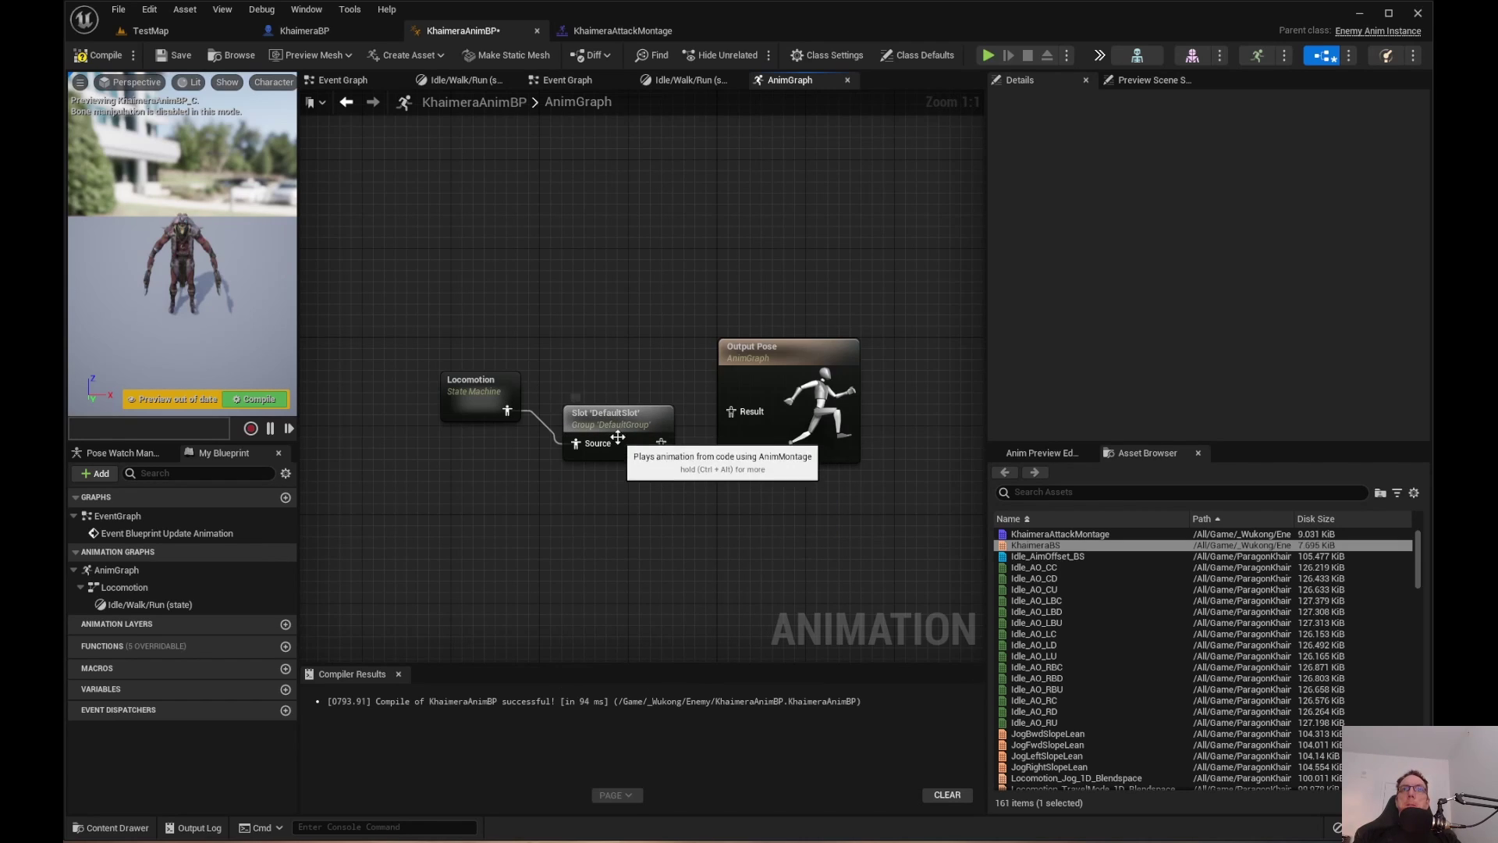
click(606, 402)
drag(650, 421, 729, 412)
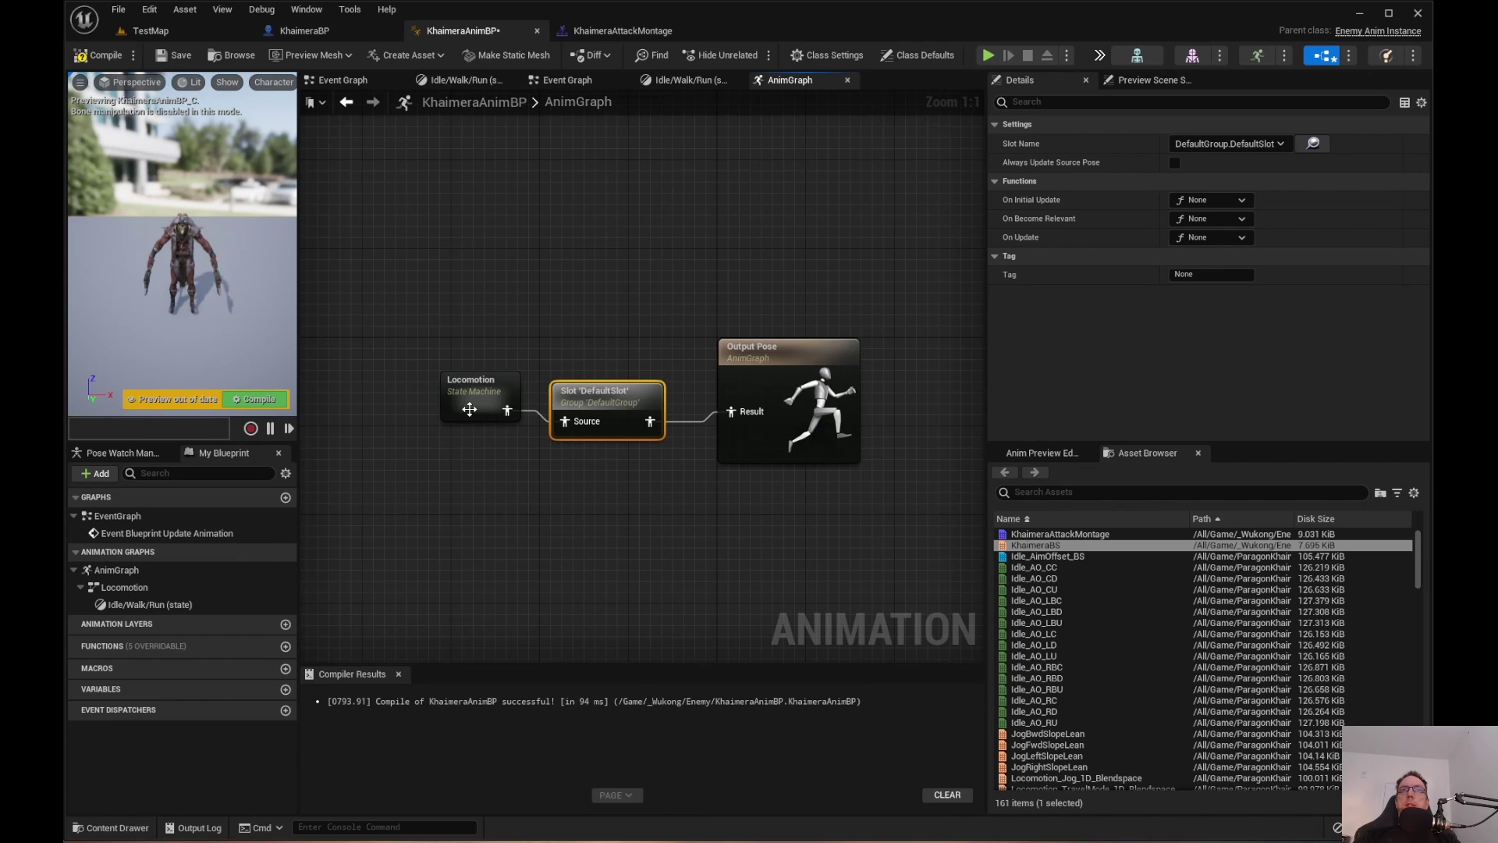
drag(469, 409, 454, 418)
click(97, 56)
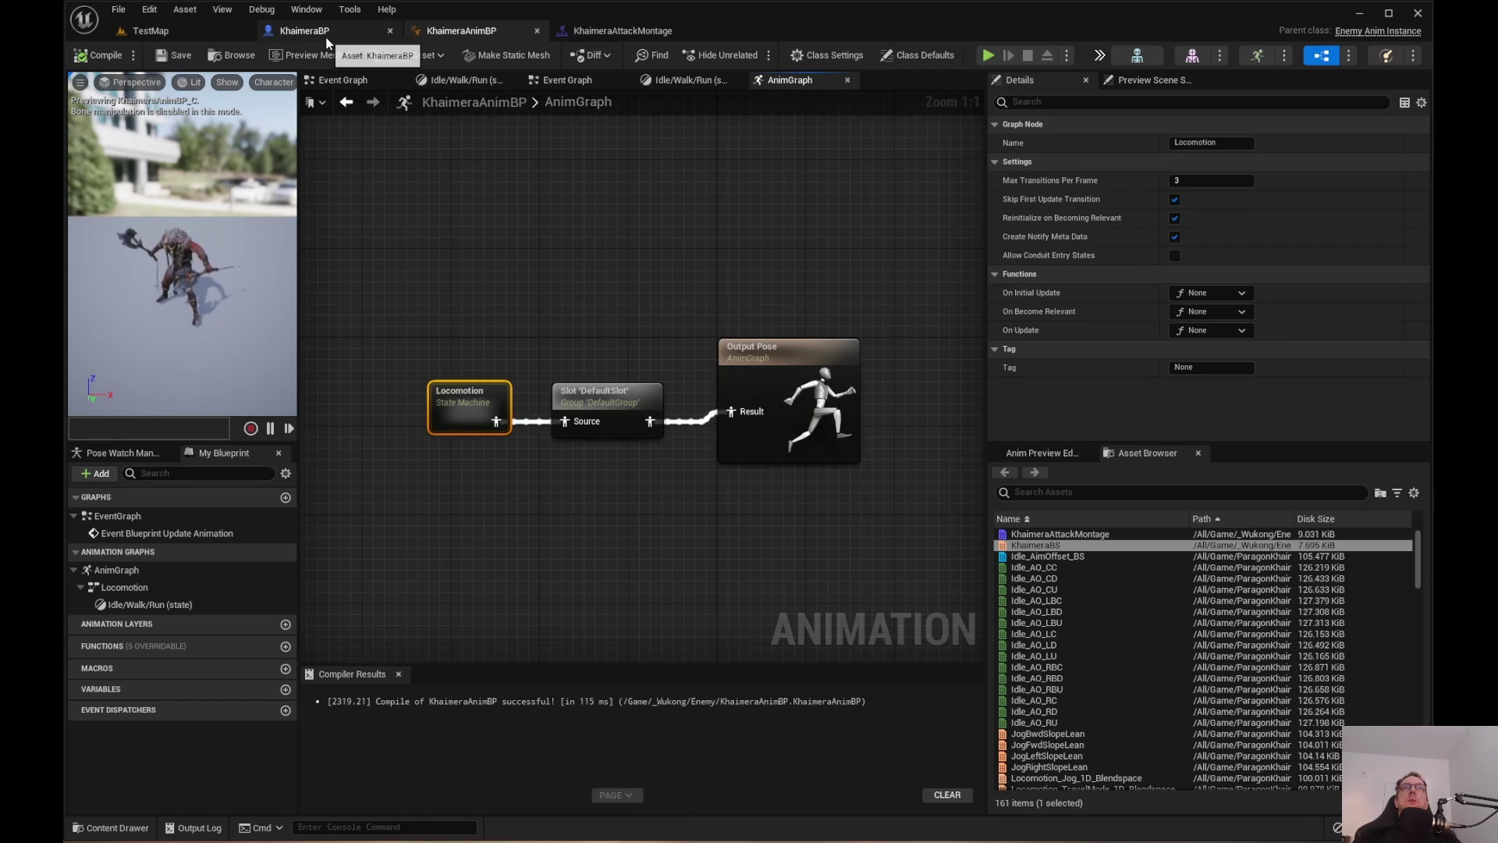
Examine the AttackSphere overlap logic through to the Enemy Main Attack call in KhaimeraBP's Event Graph.
click(304, 31)
right_drag(652, 383, 1069, 377)
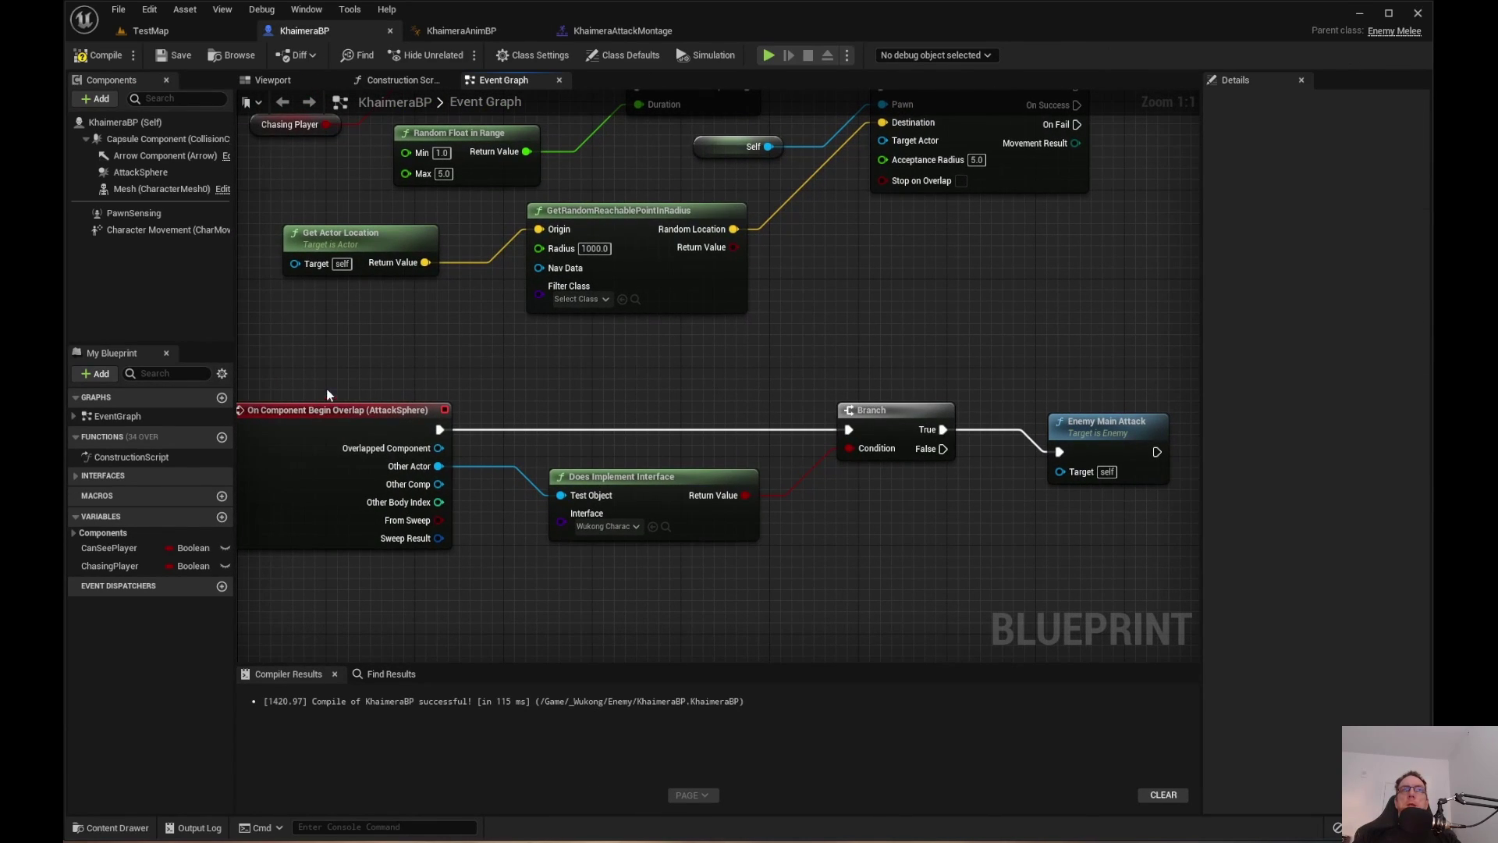
right_drag(851, 370, 587, 359)
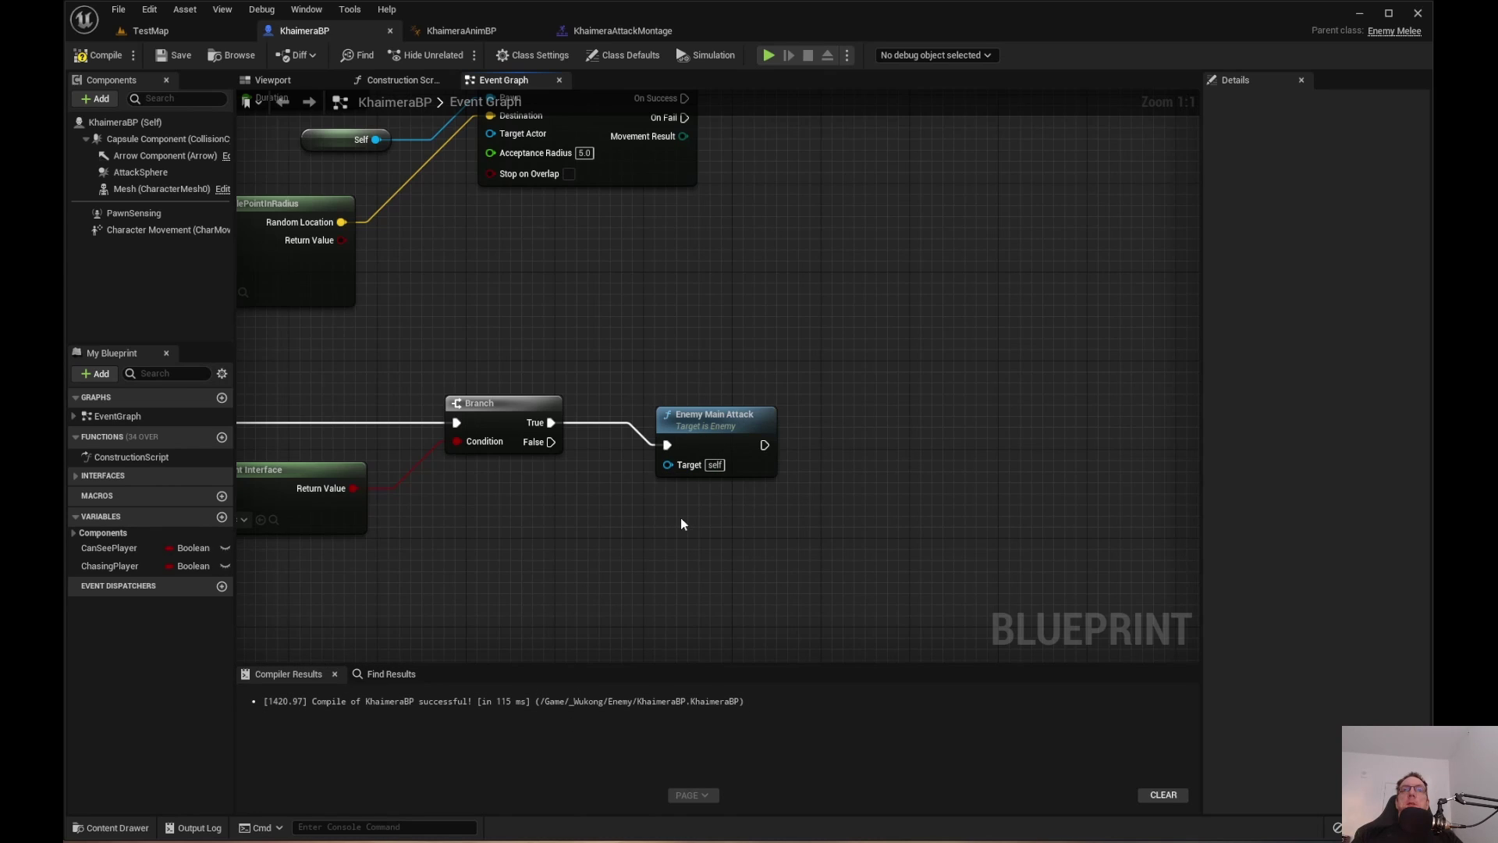
Switch to the Rider code editor and select the on-screen debug message line inside AEnemy::EnemyMainAttack in Enemy.cpp.
key(alt+Tab)
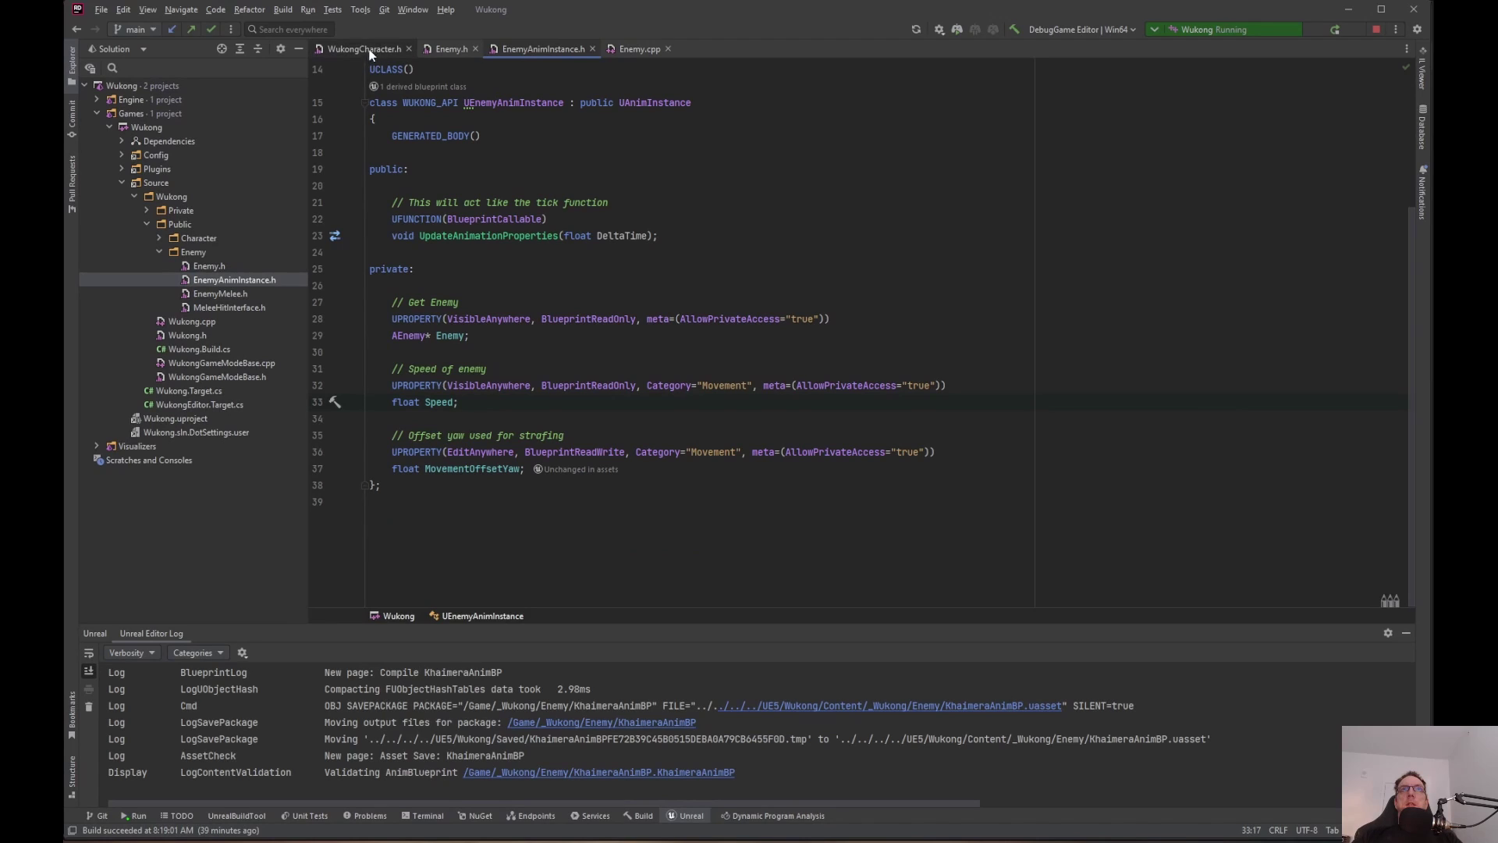
click(638, 48)
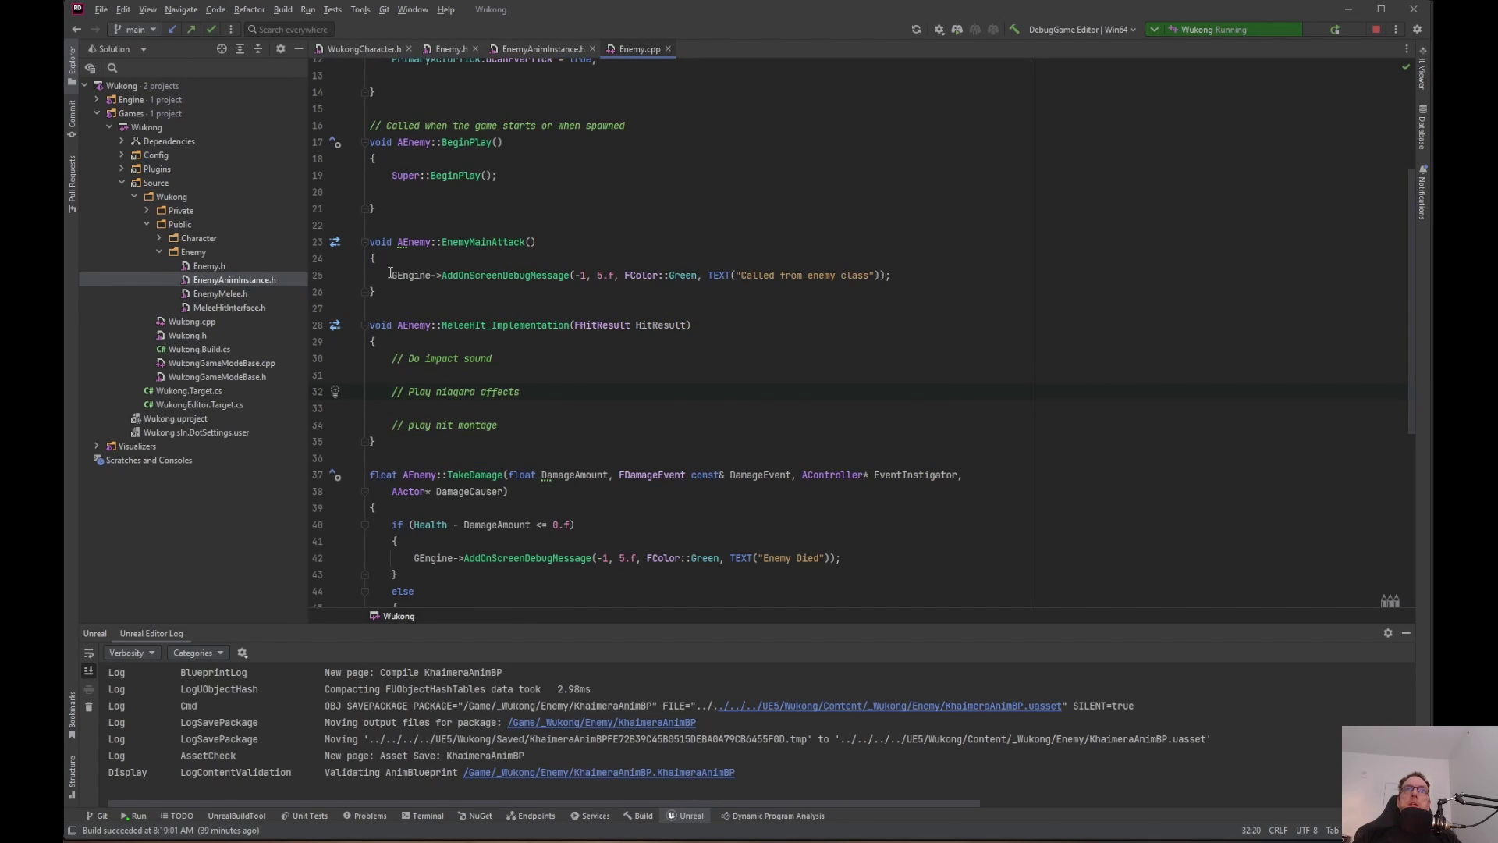
drag(390, 273, 891, 275)
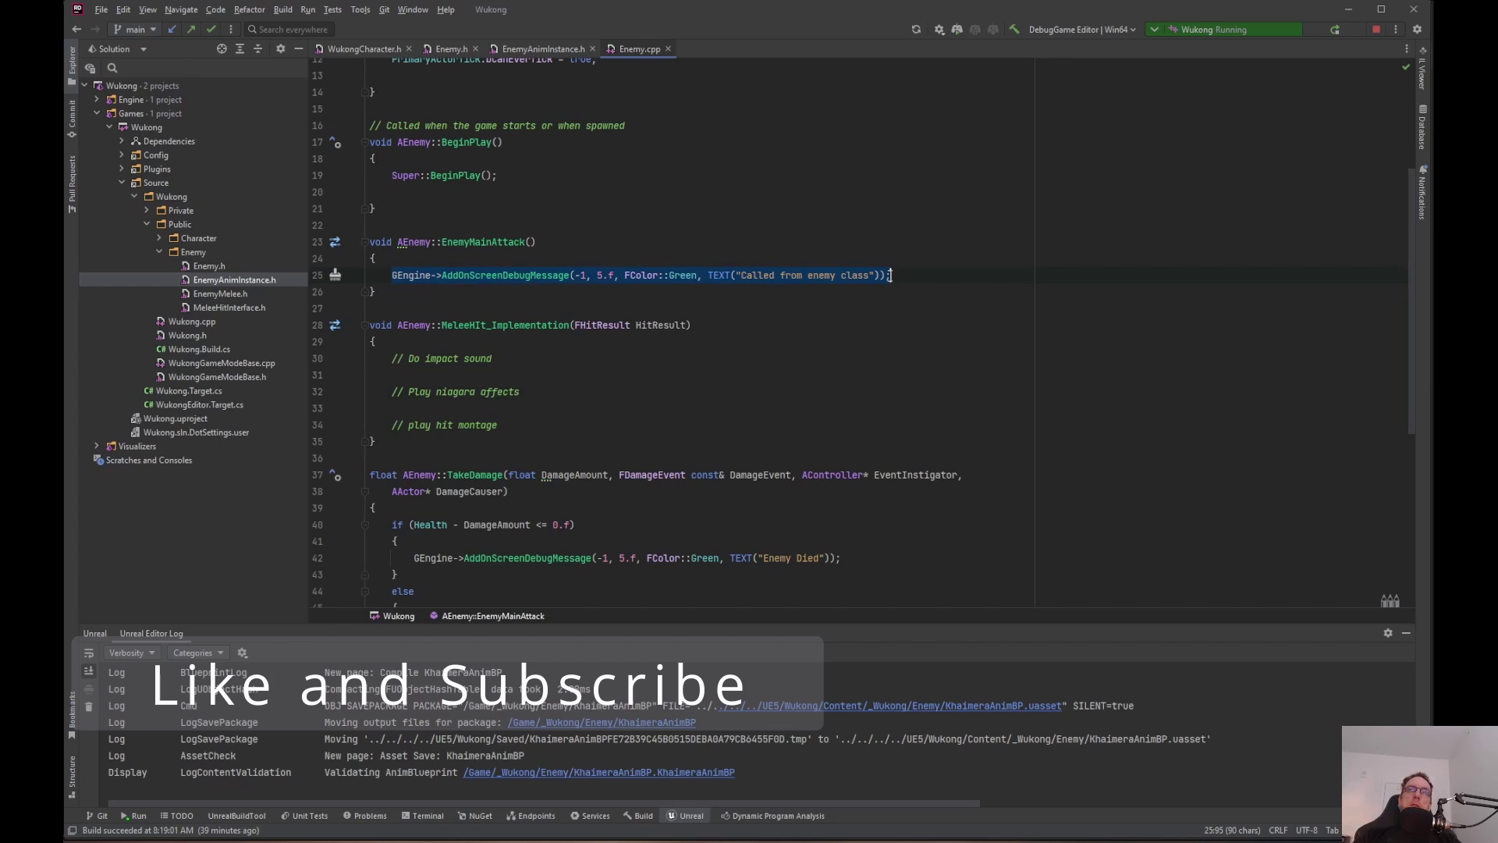